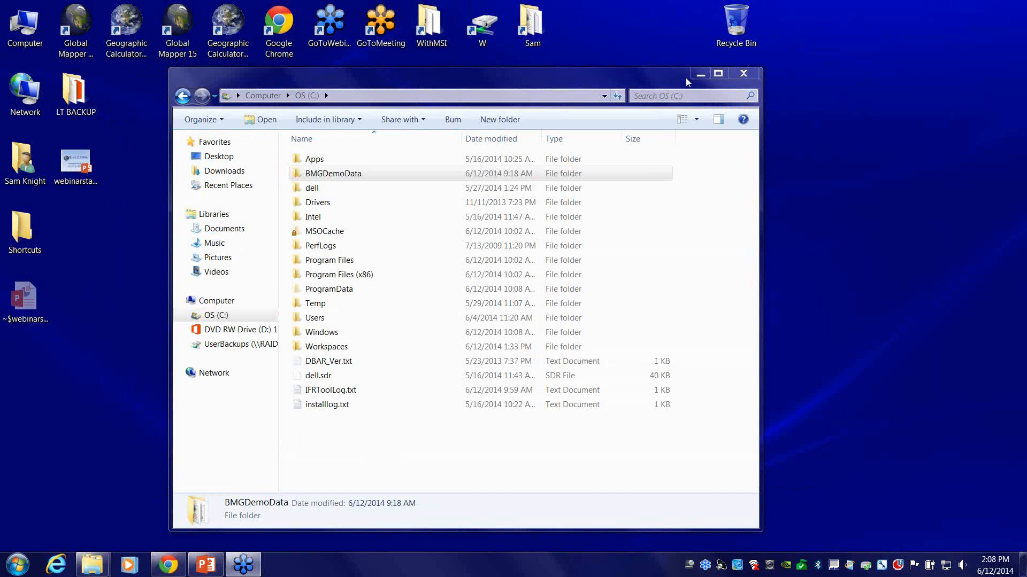
Minimize the file browser window, launch Geographic Calculator 2014 64 Bit and dismiss its License Manager.
left_click(703, 79)
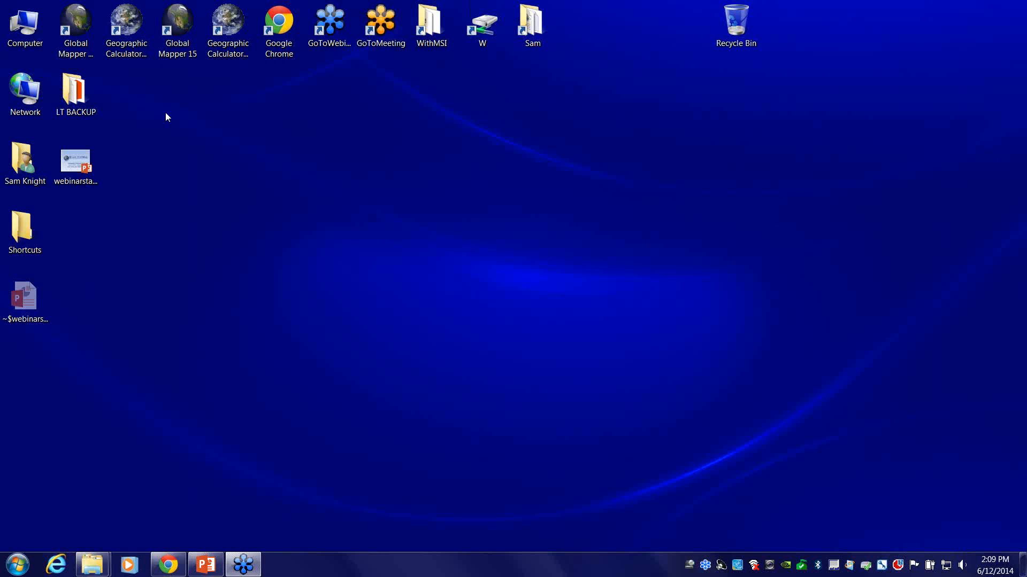
left_click(126, 18)
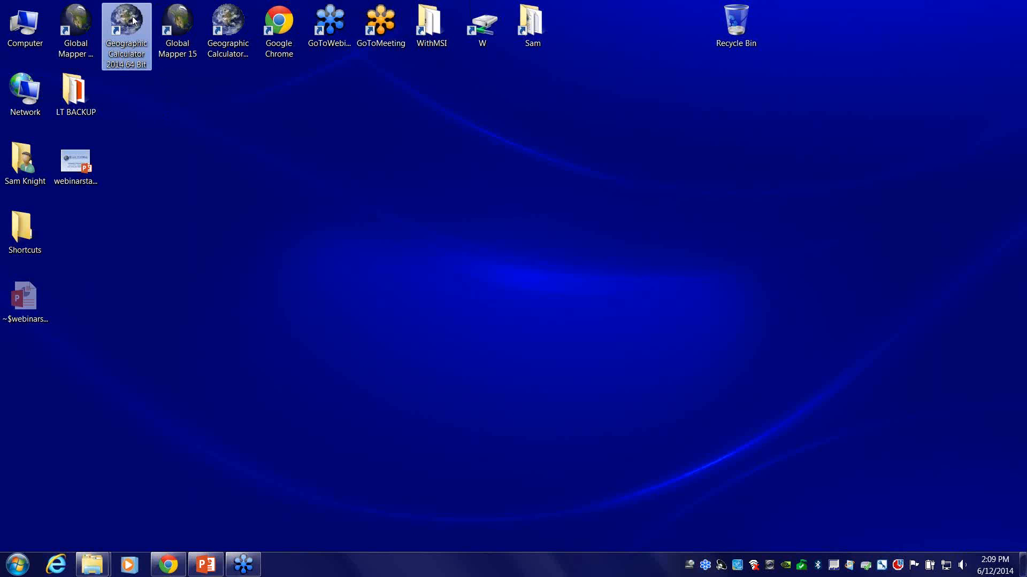
left_click(225, 25)
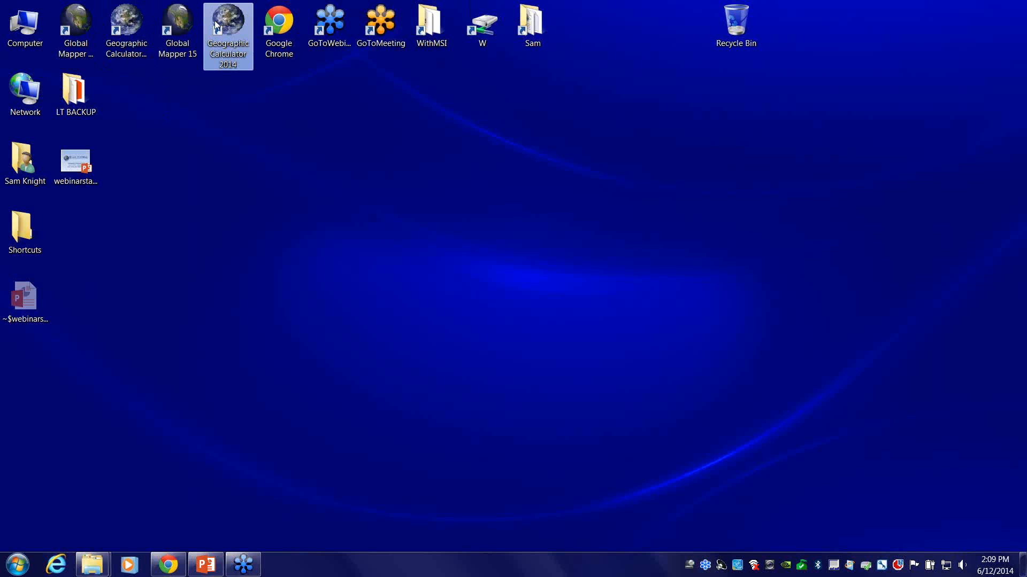
left_click(128, 19)
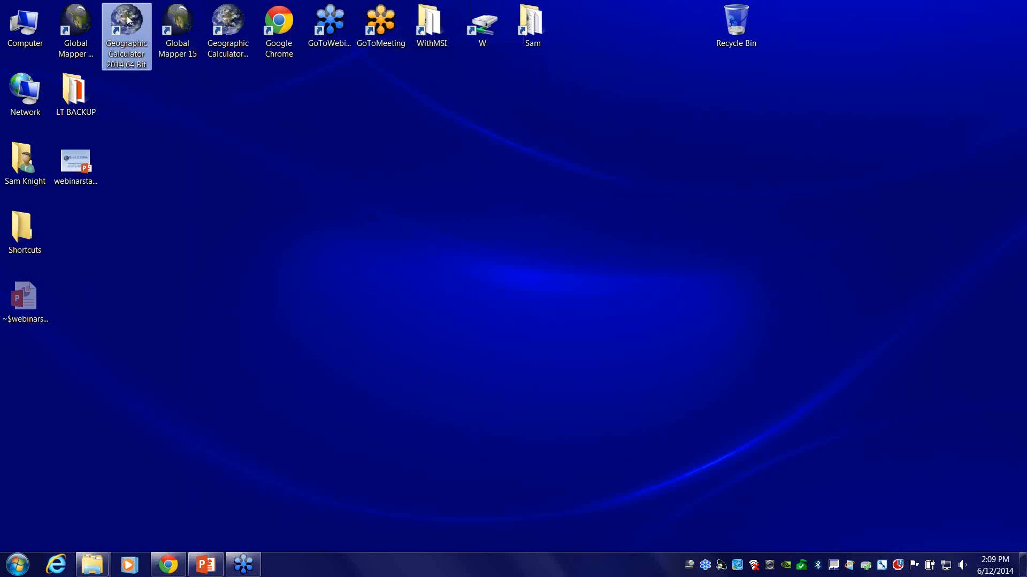
double_click(128, 20)
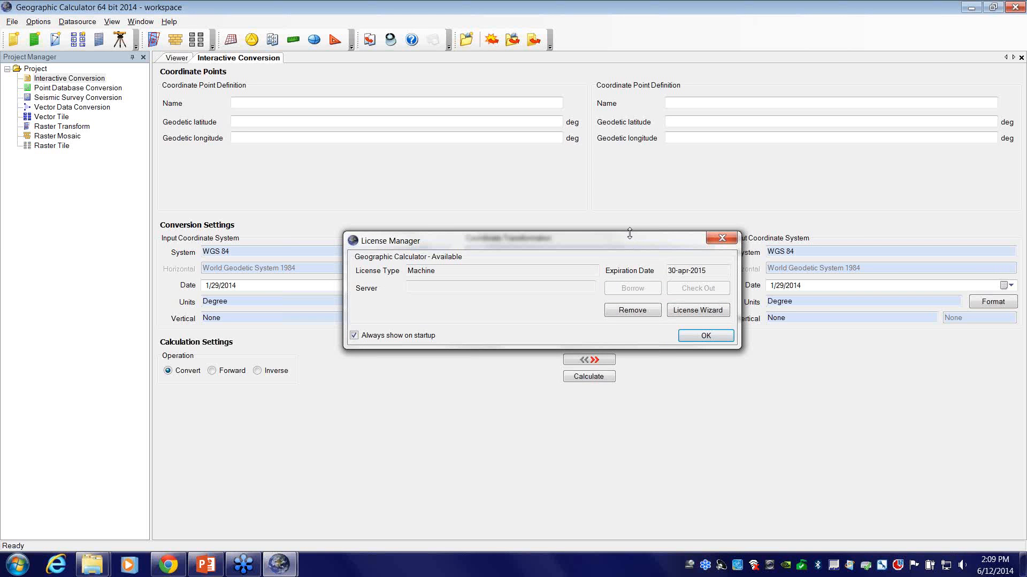
left_click(721, 336)
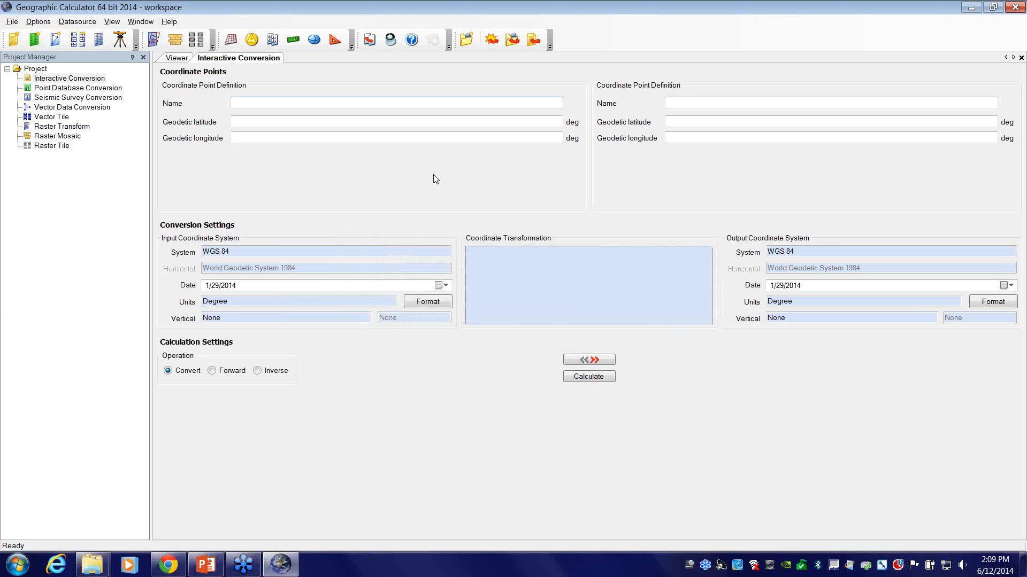
left_click(875, 49)
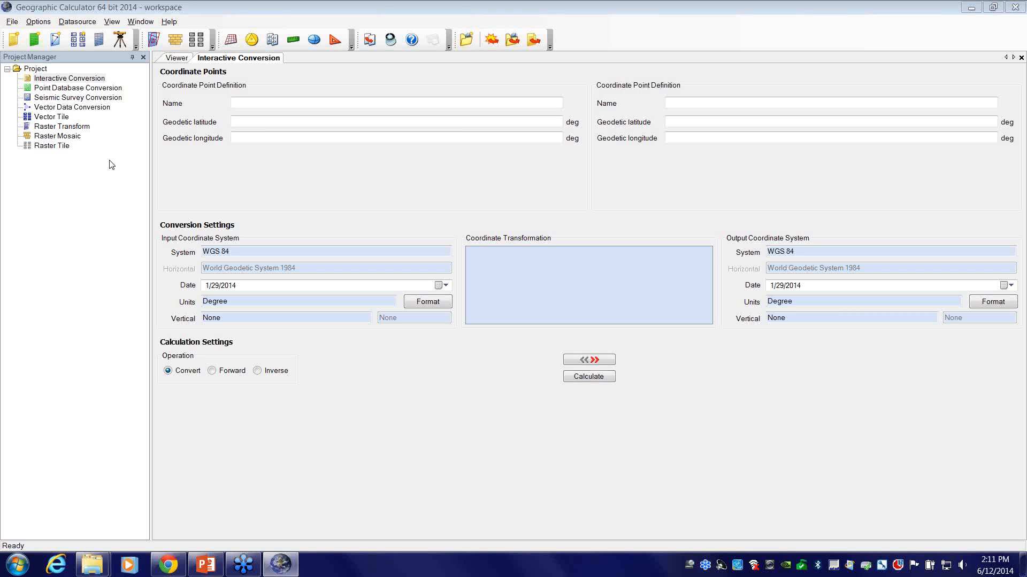
Import a whole workspace from roadshow2014.zip in C:\BMGDemoData without saving the current workspace.
left_click(12, 22)
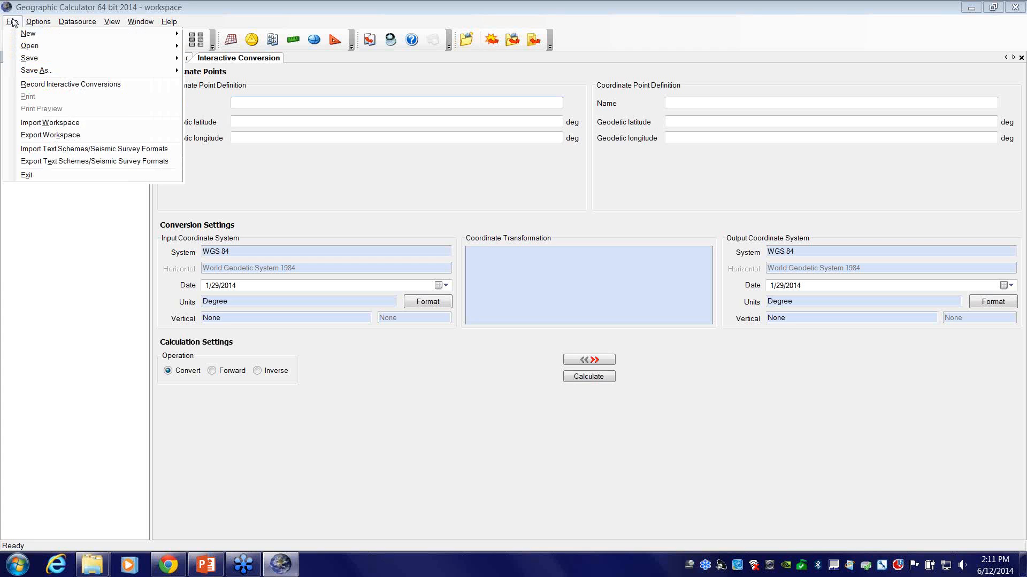
left_click(70, 123)
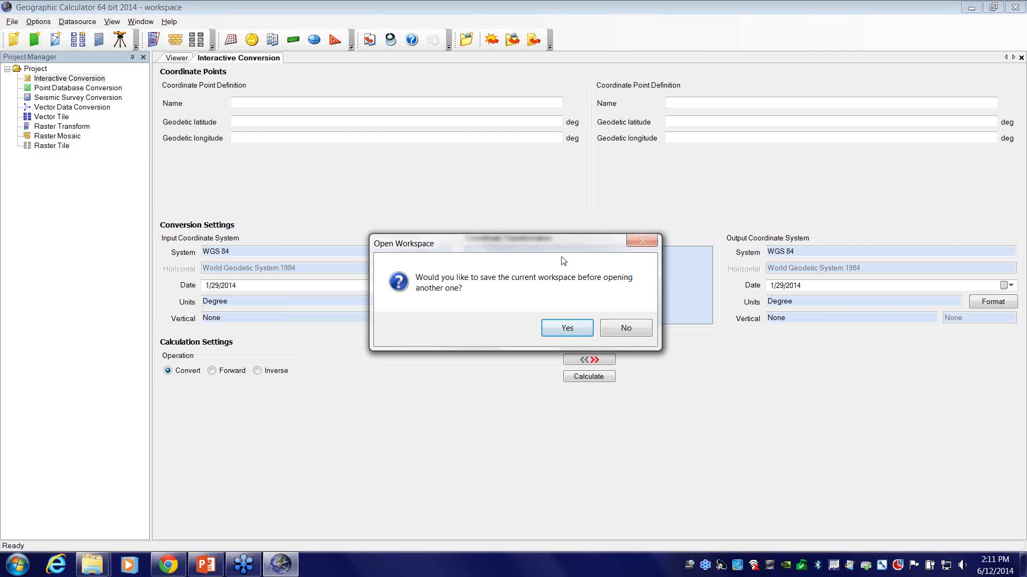
left_click(615, 329)
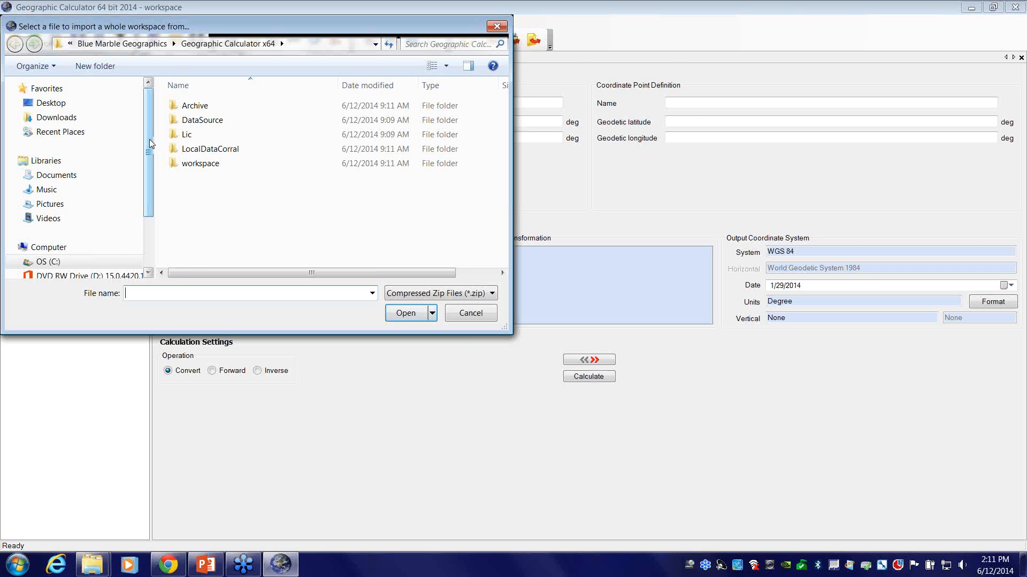
left_click_drag(149, 139, 148, 161)
left_click(44, 229)
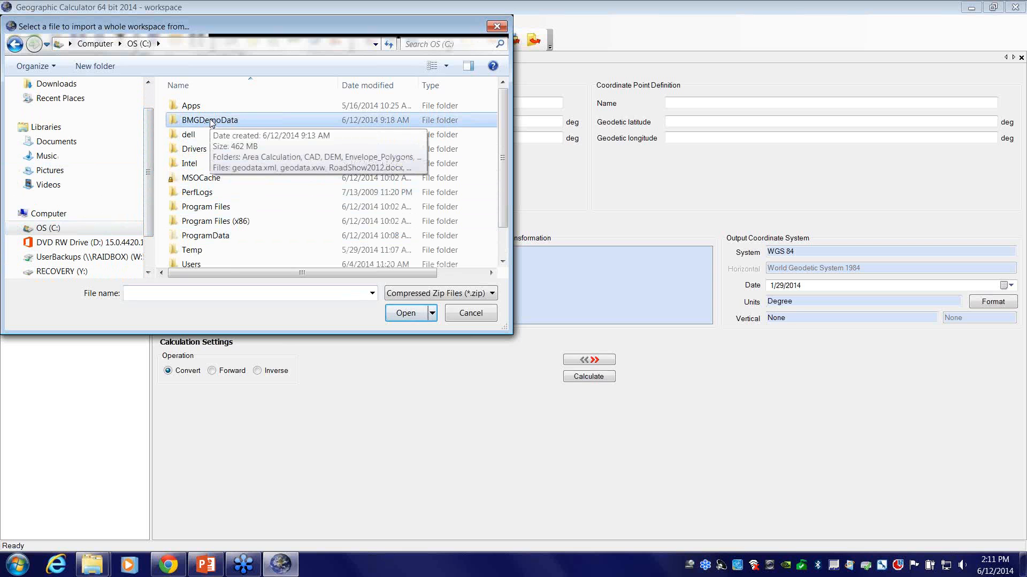
double_click(177, 121)
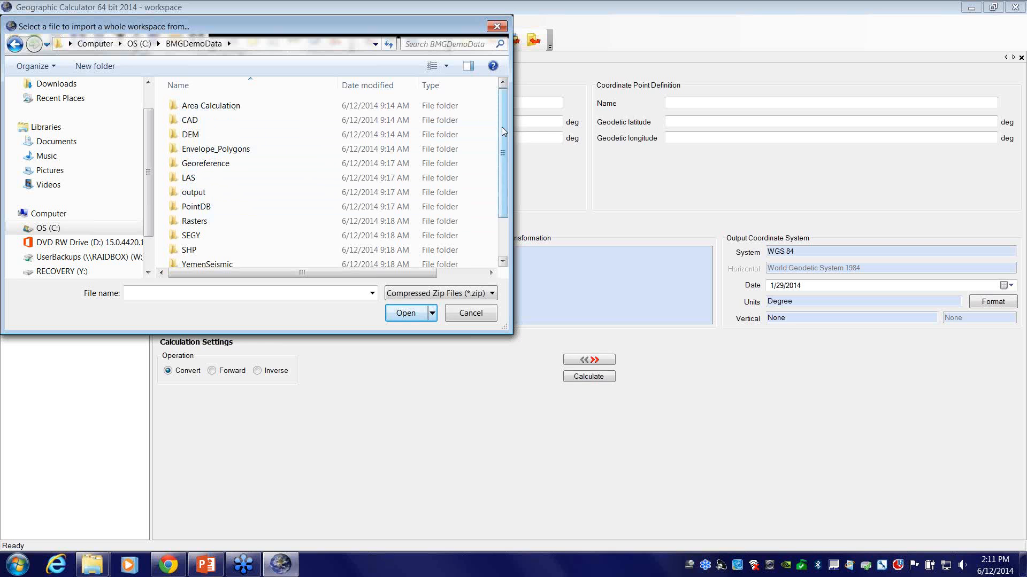
scroll(503, 131, "down", 1)
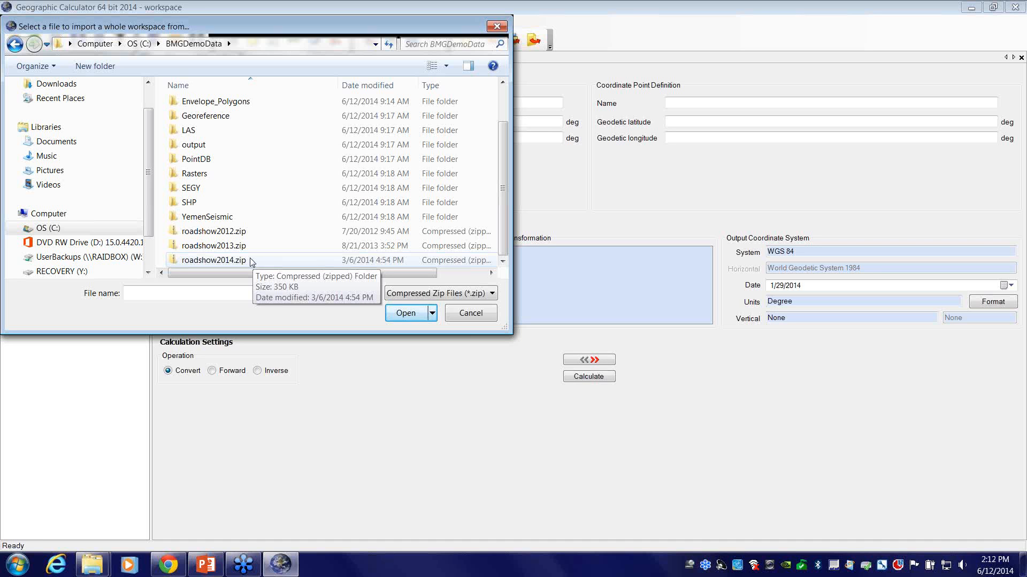
left_click(251, 262)
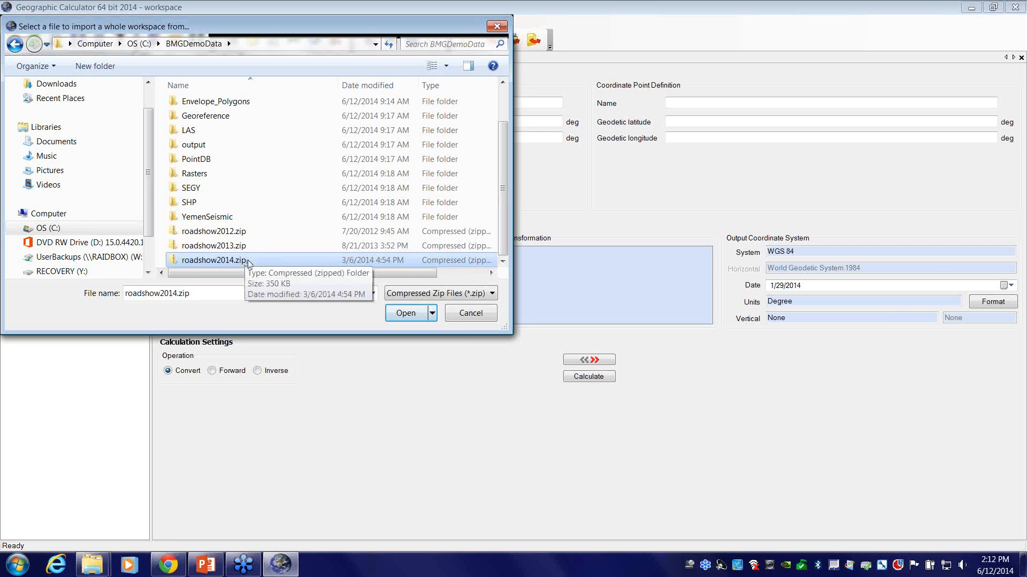
double_click(247, 261)
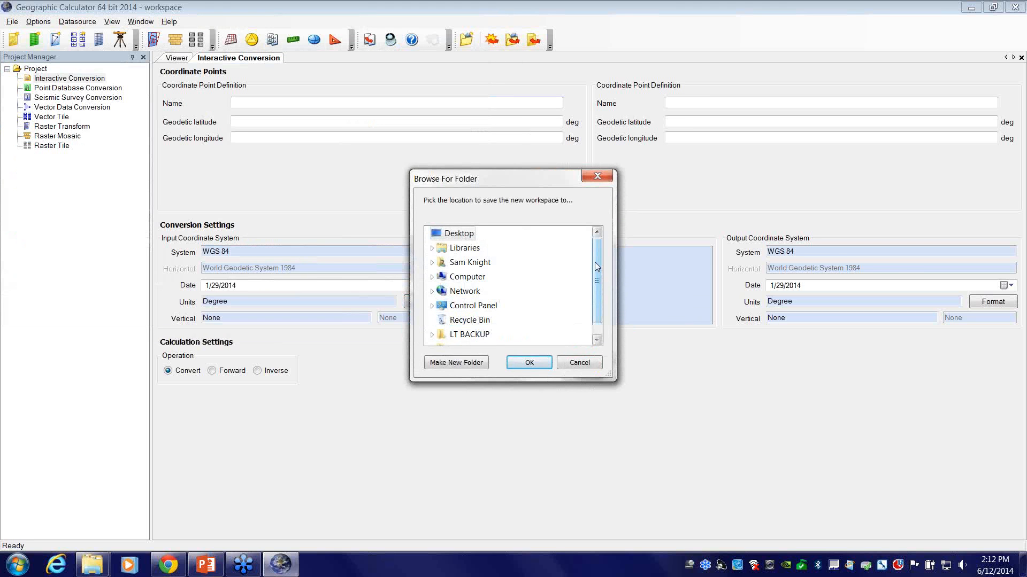
Choose the Workspaces folder on the C: drive as the save location for the imported workspace.
double_click(452, 275)
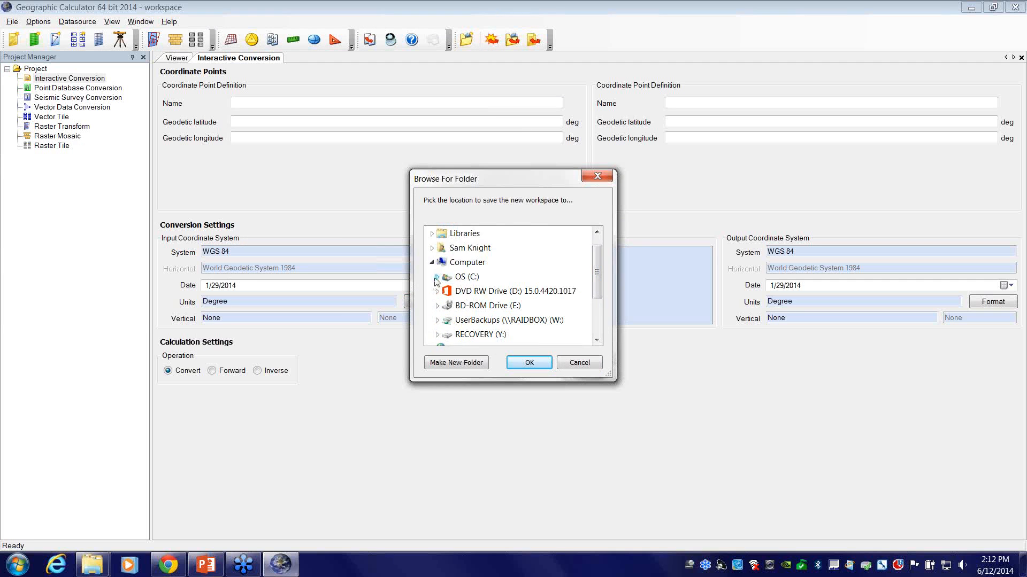
double_click(454, 277)
left_click_drag(599, 256, 597, 295)
left_click(481, 306)
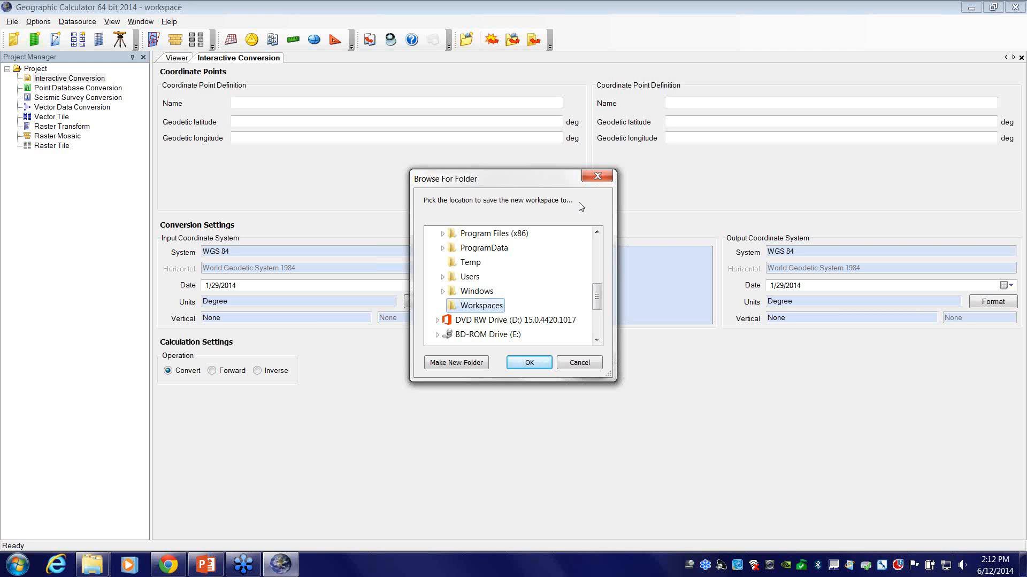
left_click(539, 361)
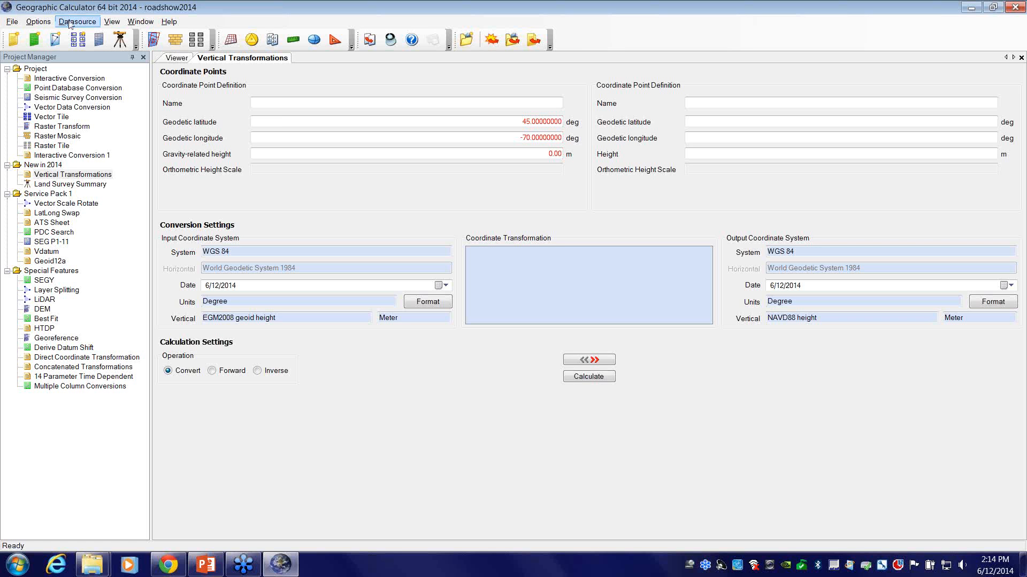
In the file location preferences, set the always-loaded workspace to C:\Workspaces\roadshow2014.bmg and apply the change.
left_click(45, 21)
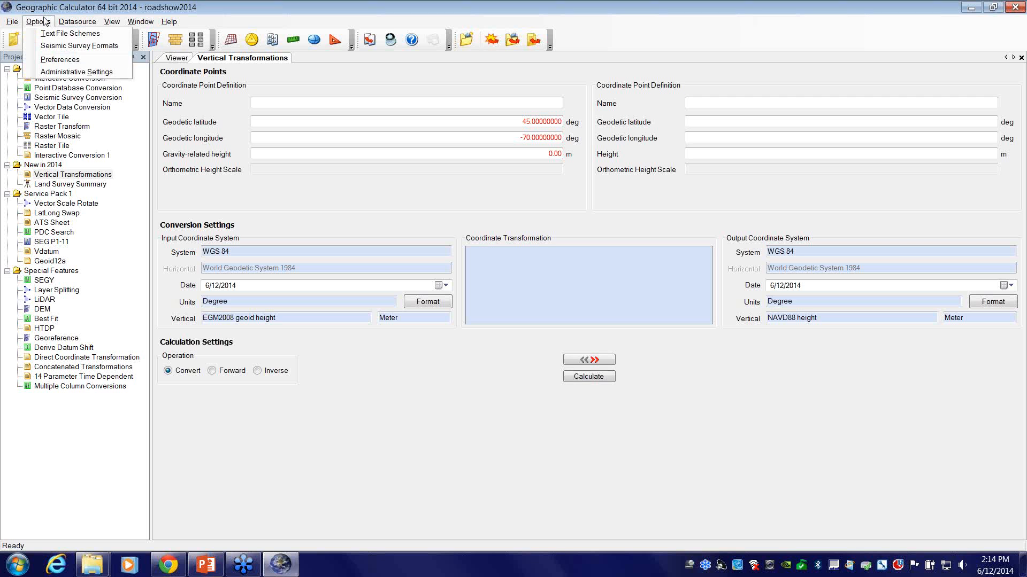
left_click(90, 61)
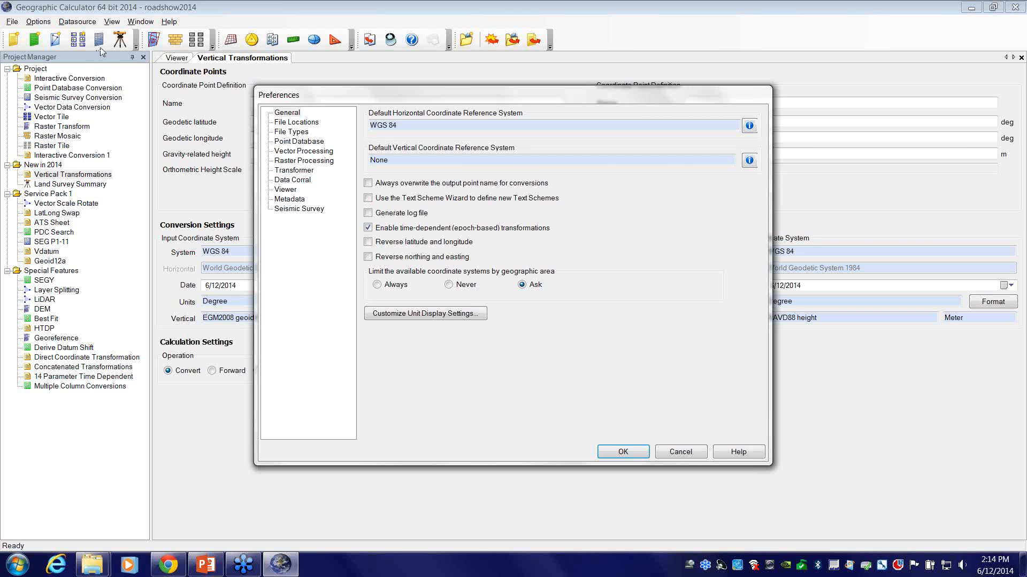
left_click(299, 122)
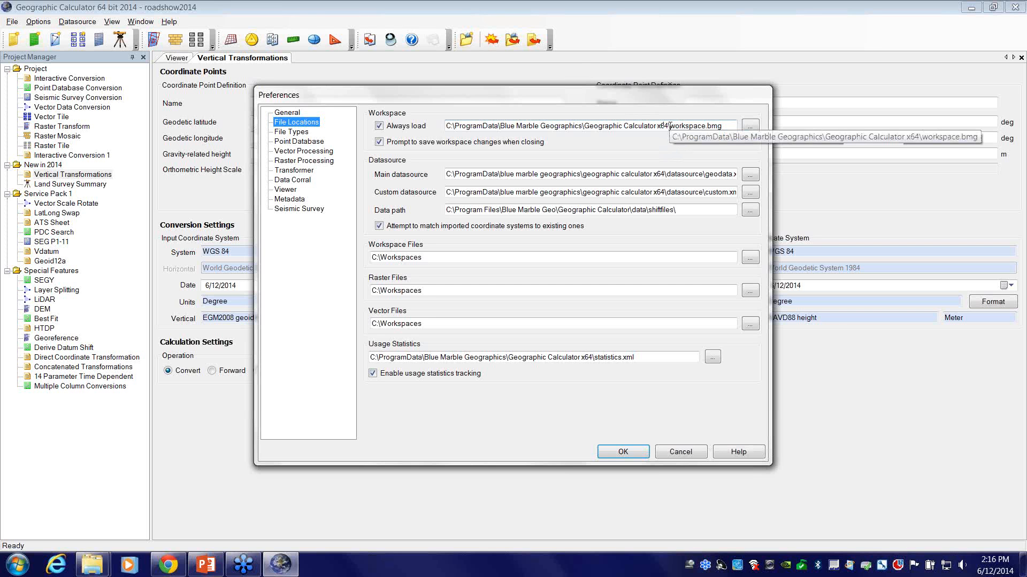
left_click_drag(670, 126, 724, 134)
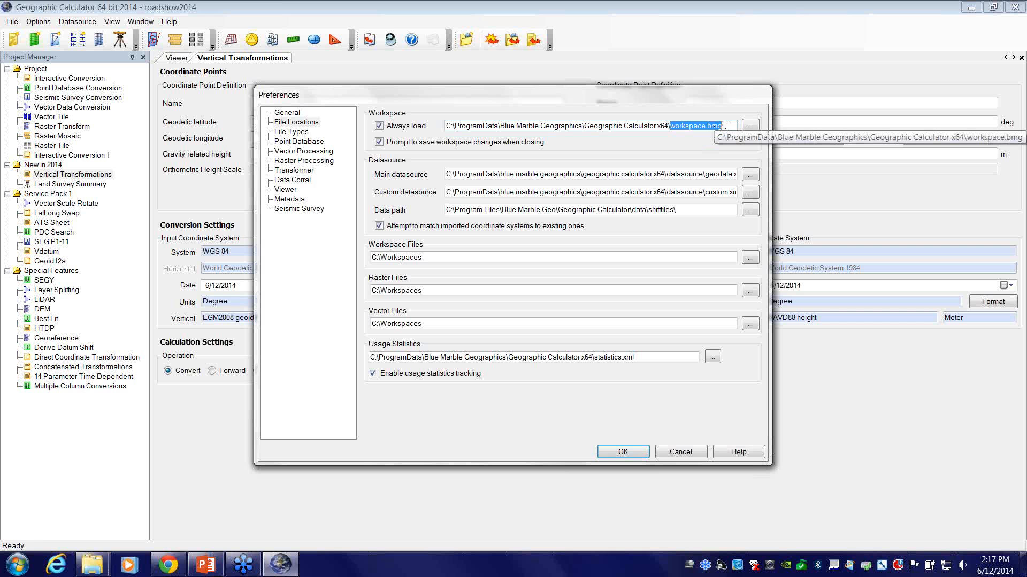
left_click(750, 126)
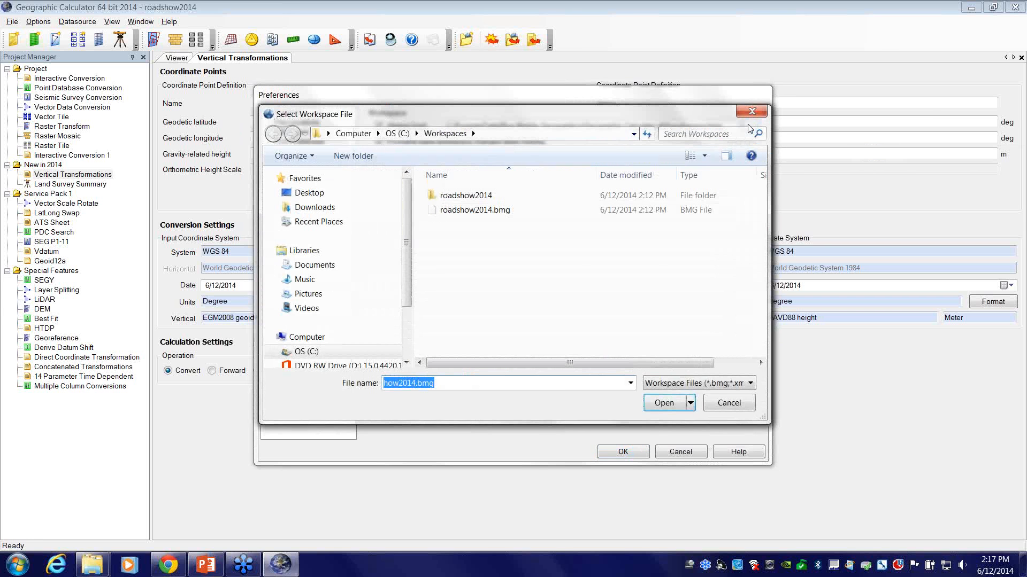
left_click(488, 212)
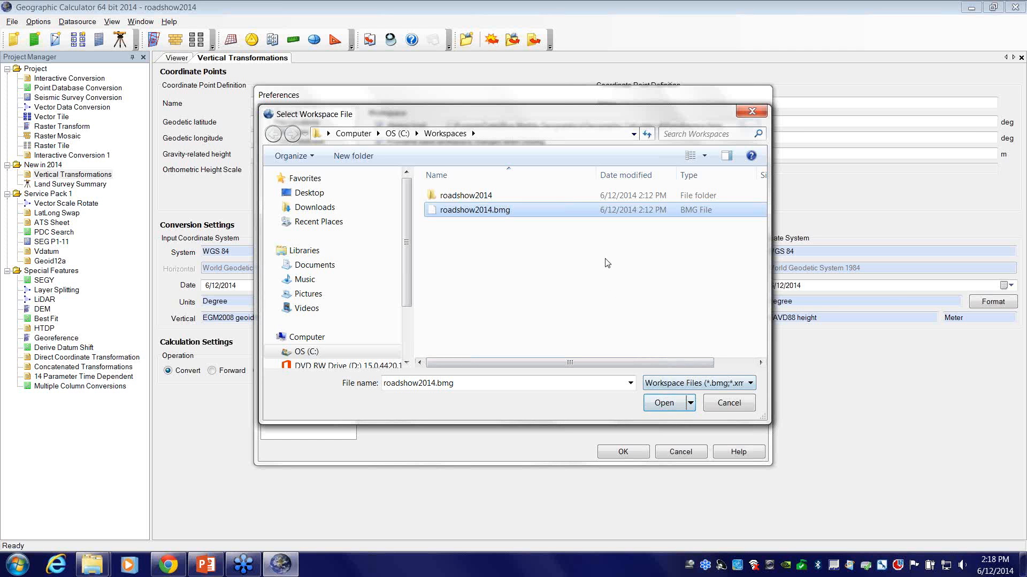
left_click_drag(577, 115, 579, 175)
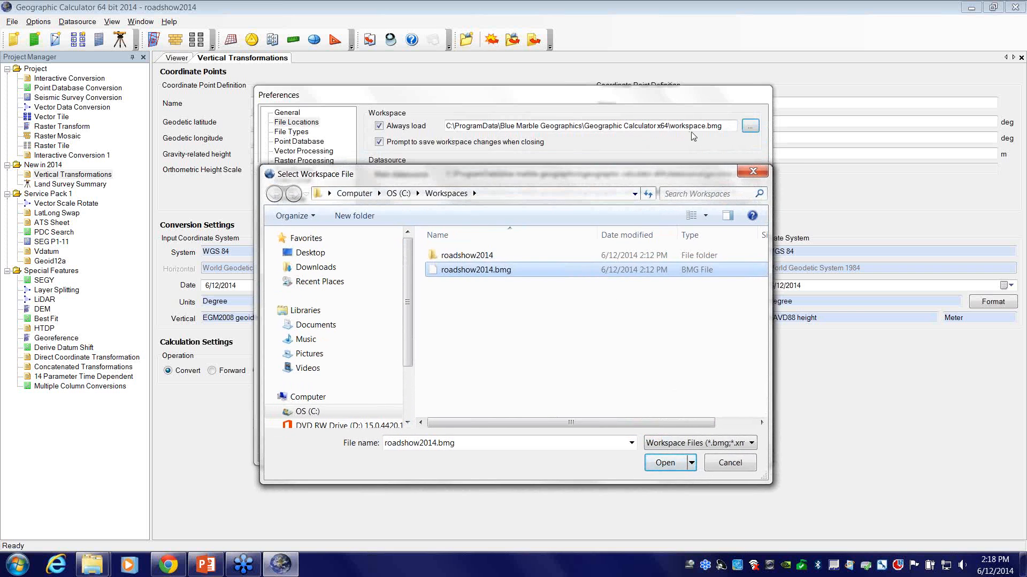
left_click_drag(647, 176, 647, 147)
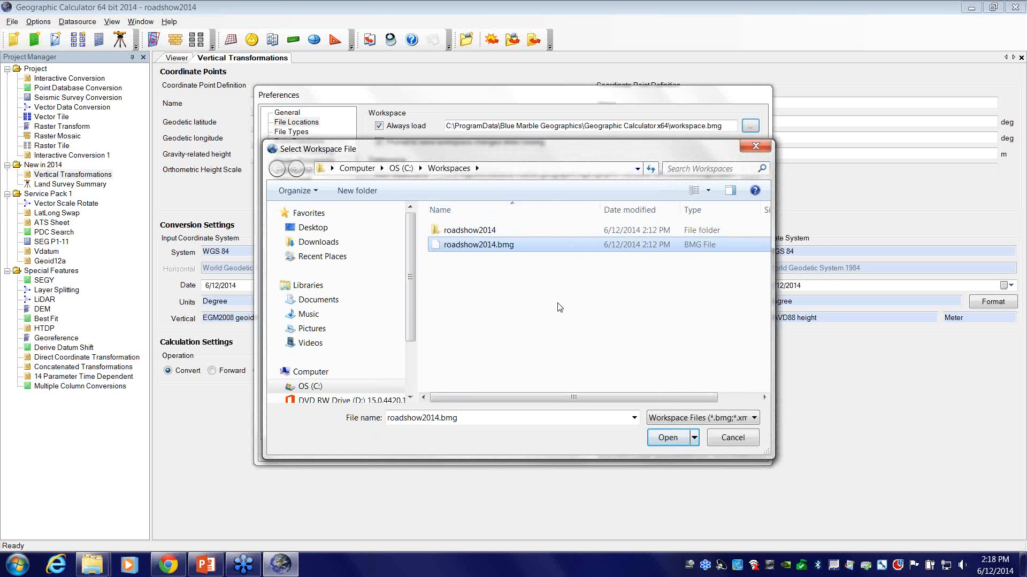
left_click(667, 439)
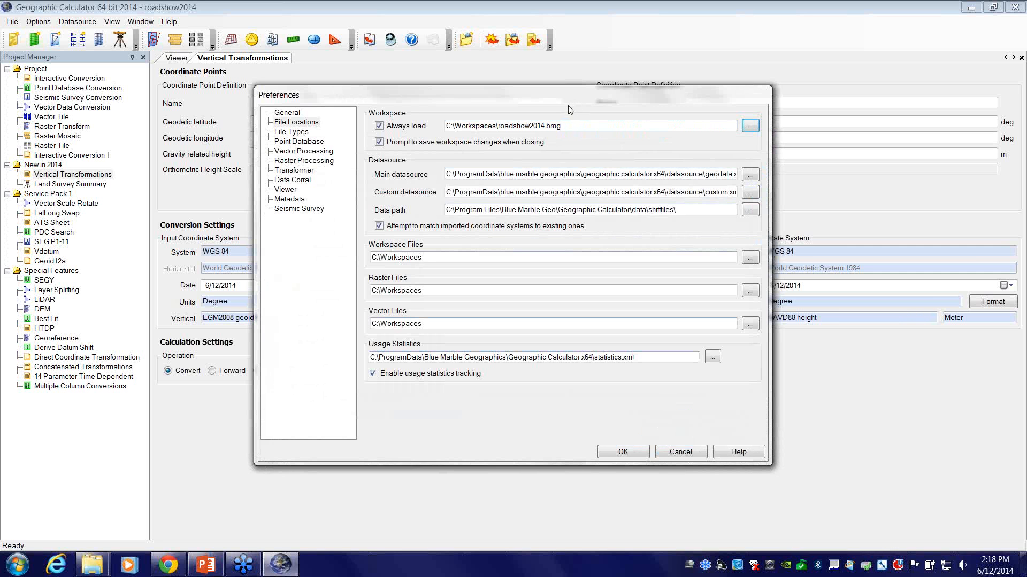
left_click(623, 453)
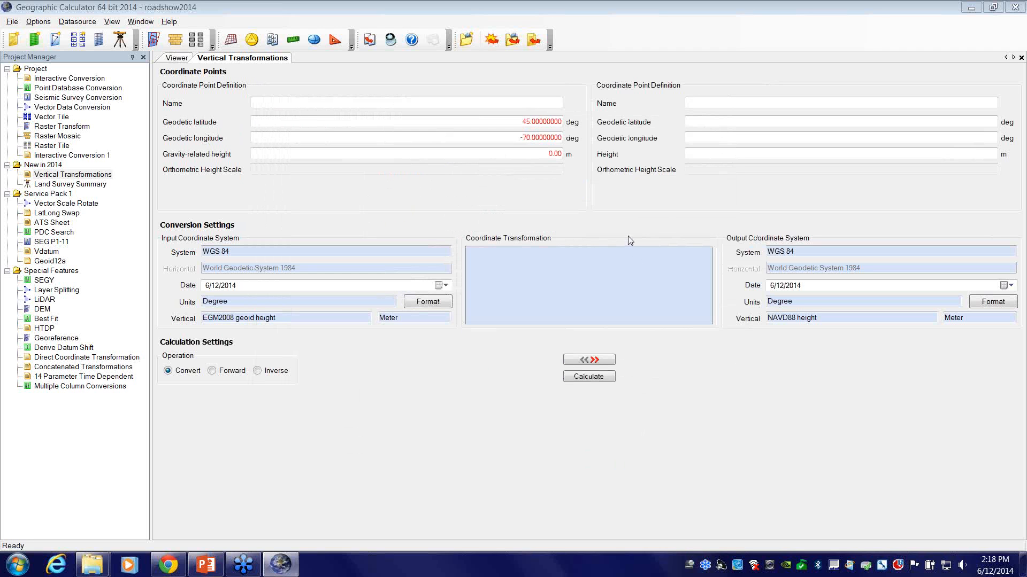
Close the 64-bit Geographic Calculator, saving both the current datasource and the workspace changes.
left_click(1007, 9)
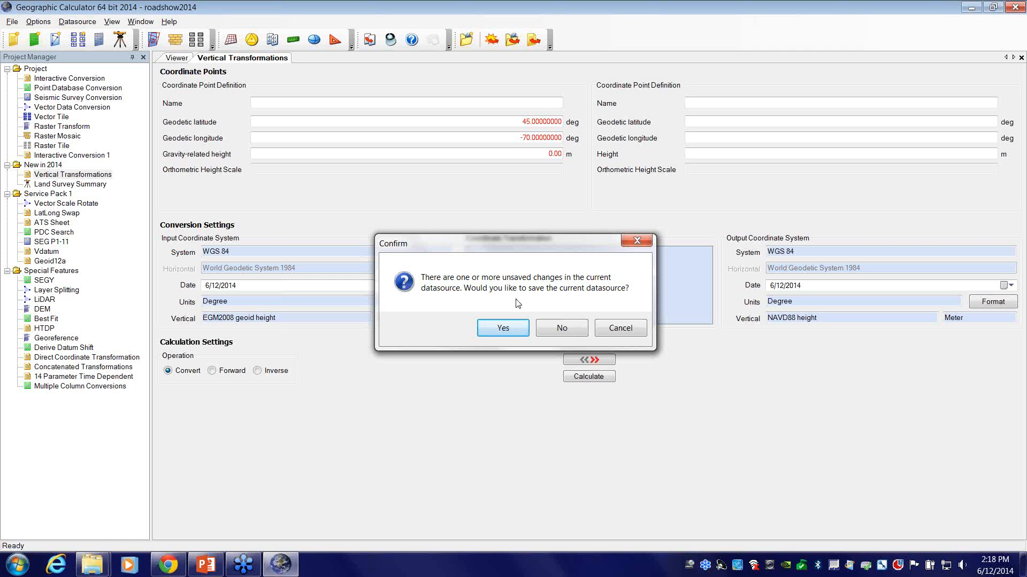
left_click(516, 330)
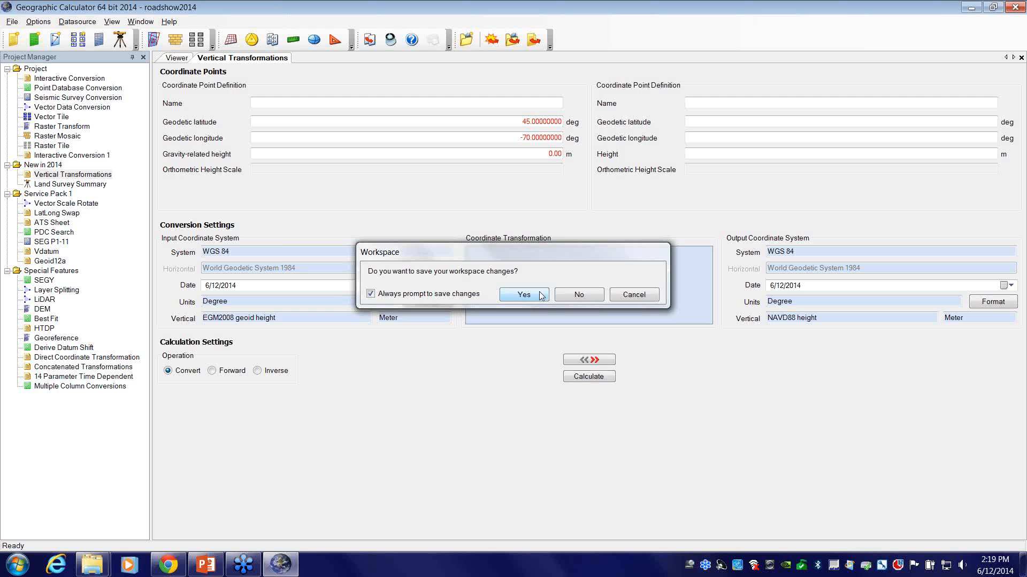
left_click(541, 294)
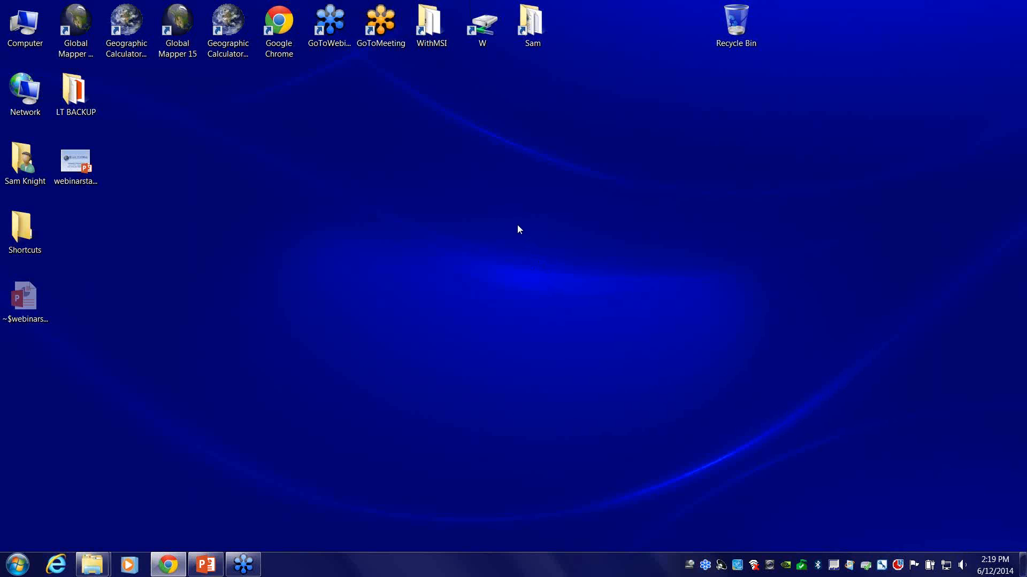
Launch the regular Geographic Calculator 2014, not the 64-bit version, and dismiss its License Manager.
left_click(228, 30)
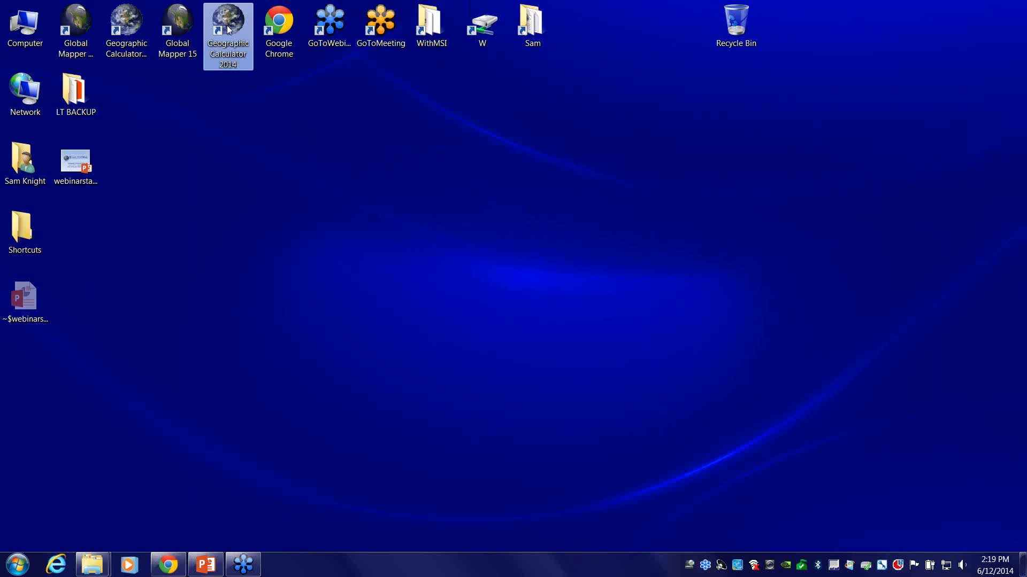
double_click(229, 29)
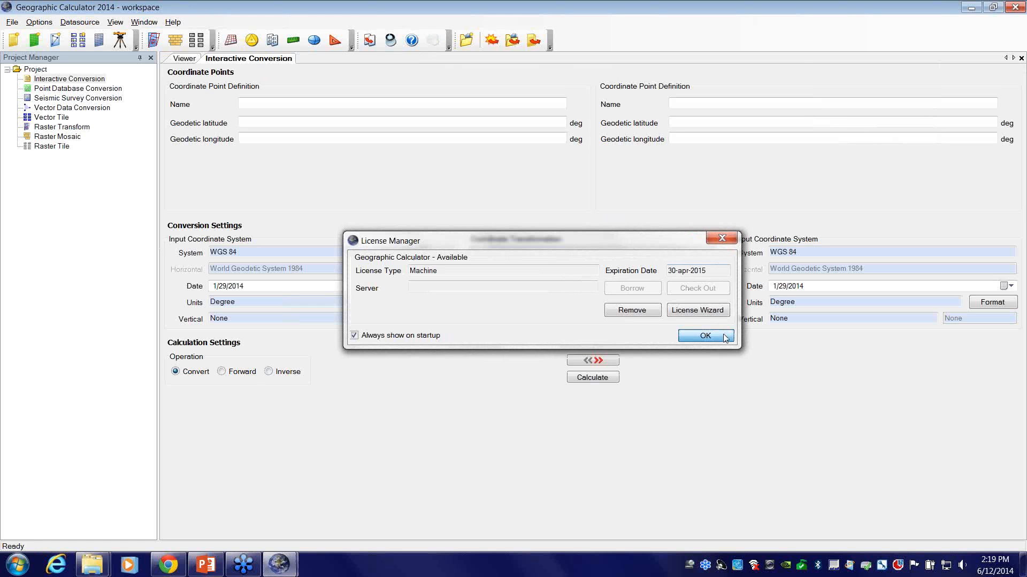
left_click(707, 336)
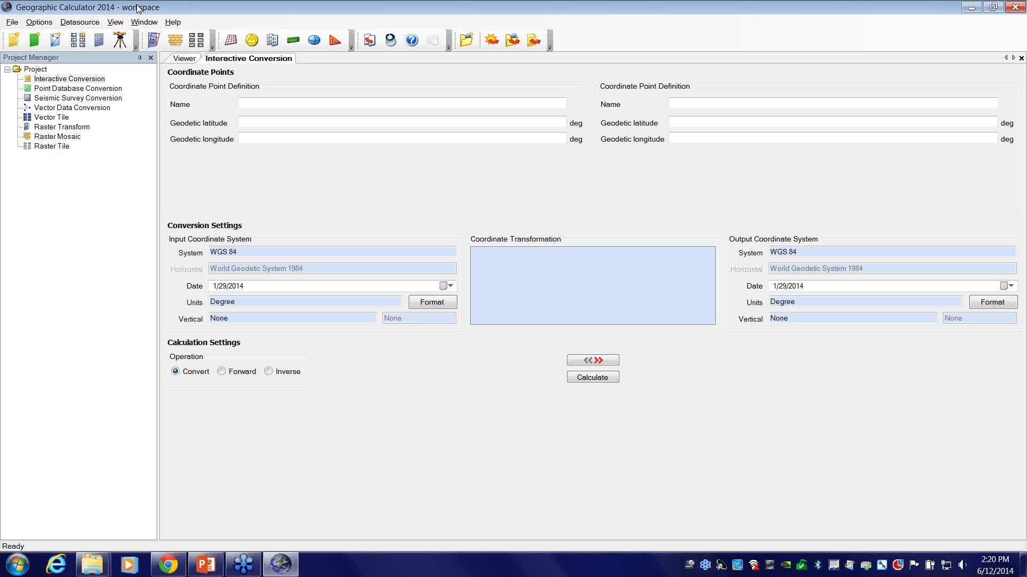
Set the regular version's always-loaded workspace to C:\Workspaces\roadshow2014.bmg in the file location preferences and accept the change.
left_click(42, 24)
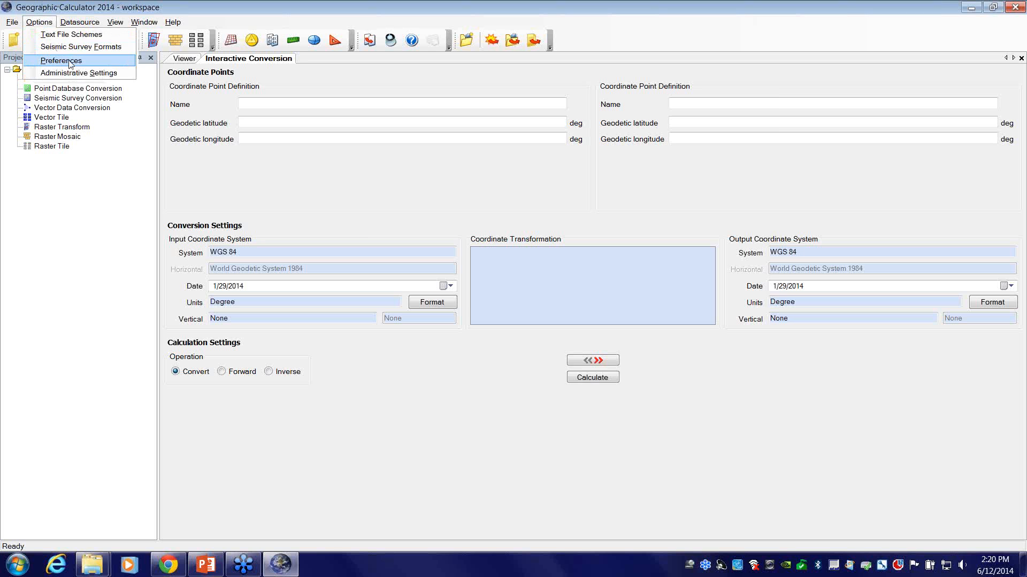
left_click(70, 63)
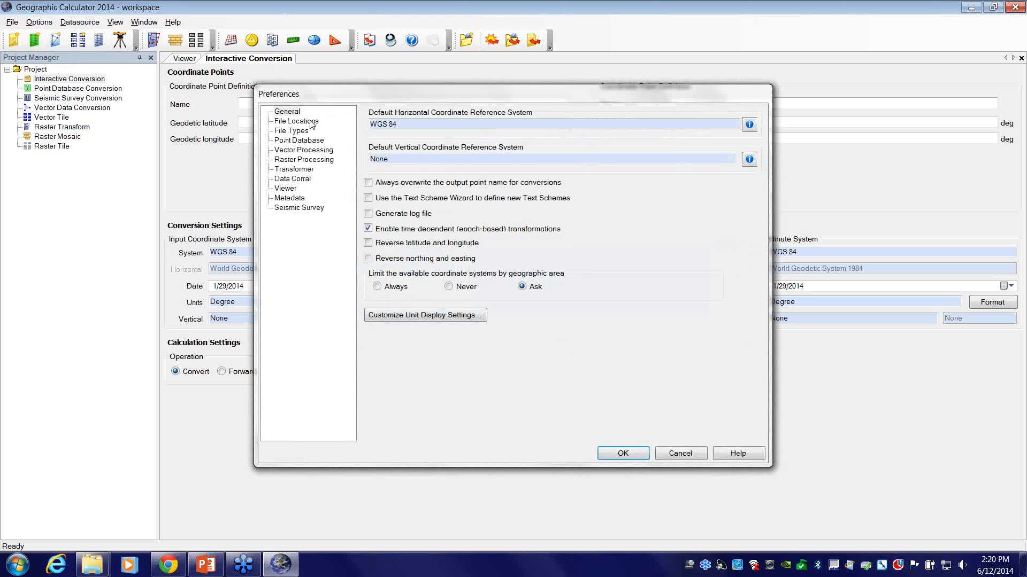
left_click(310, 122)
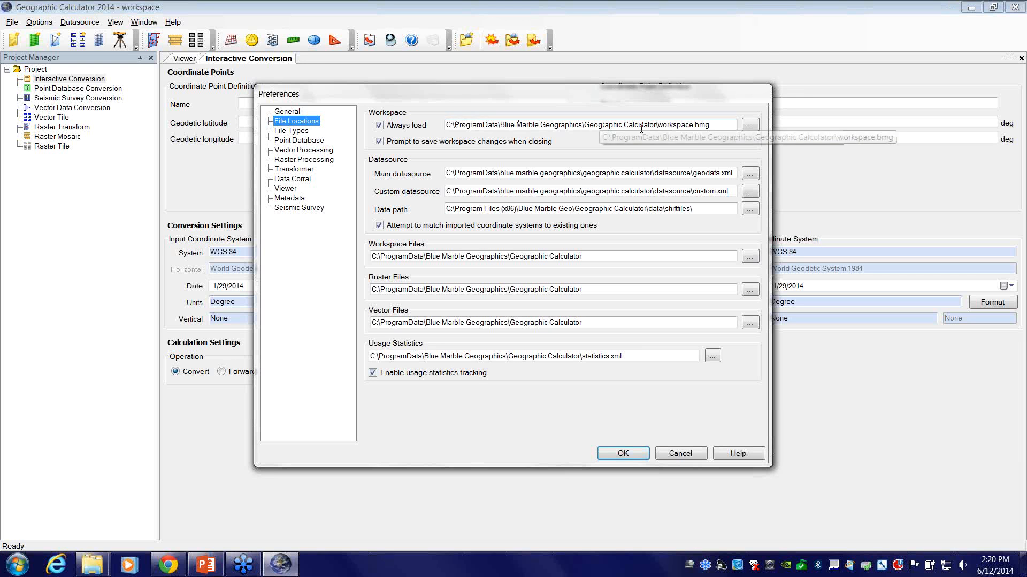
left_click(749, 127)
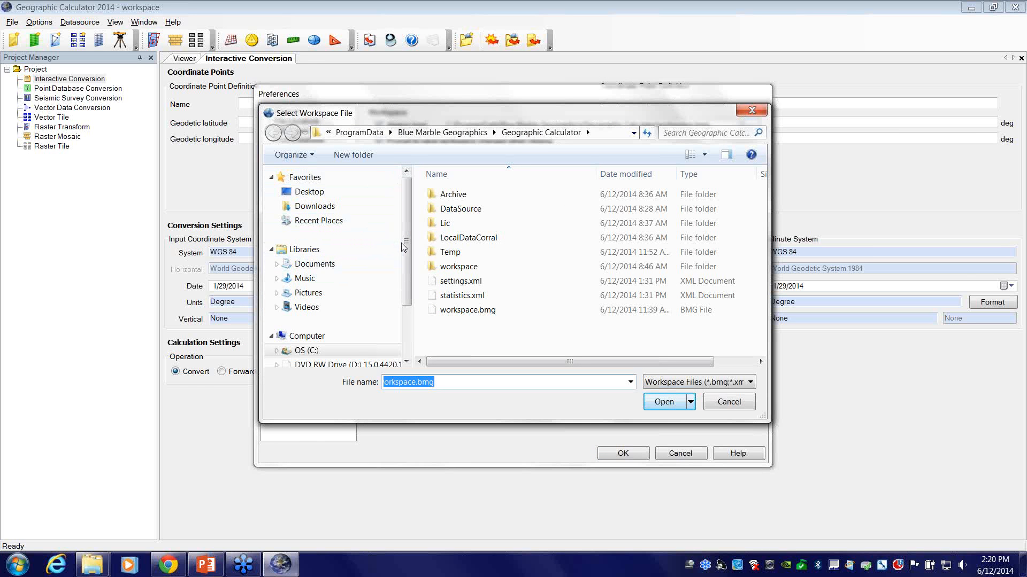
scroll(300, 289, "down", 2)
left_click(278, 289)
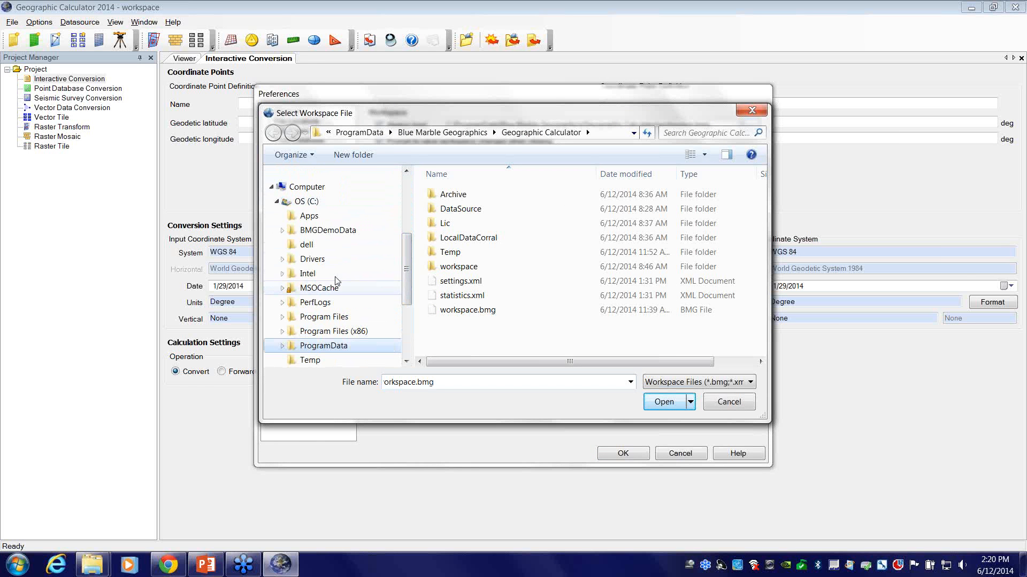
scroll(408, 270, "down", 2)
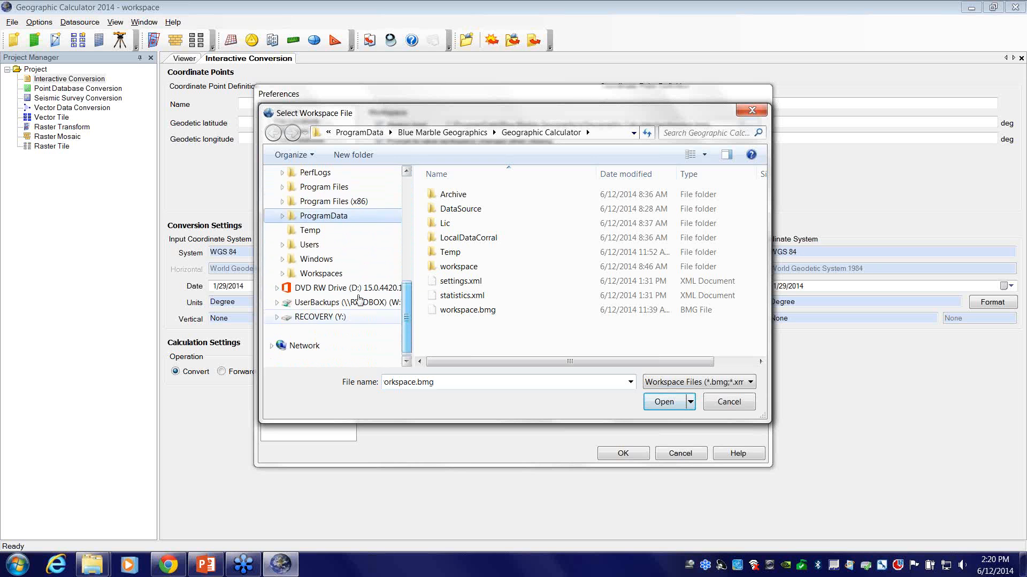
left_click(321, 273)
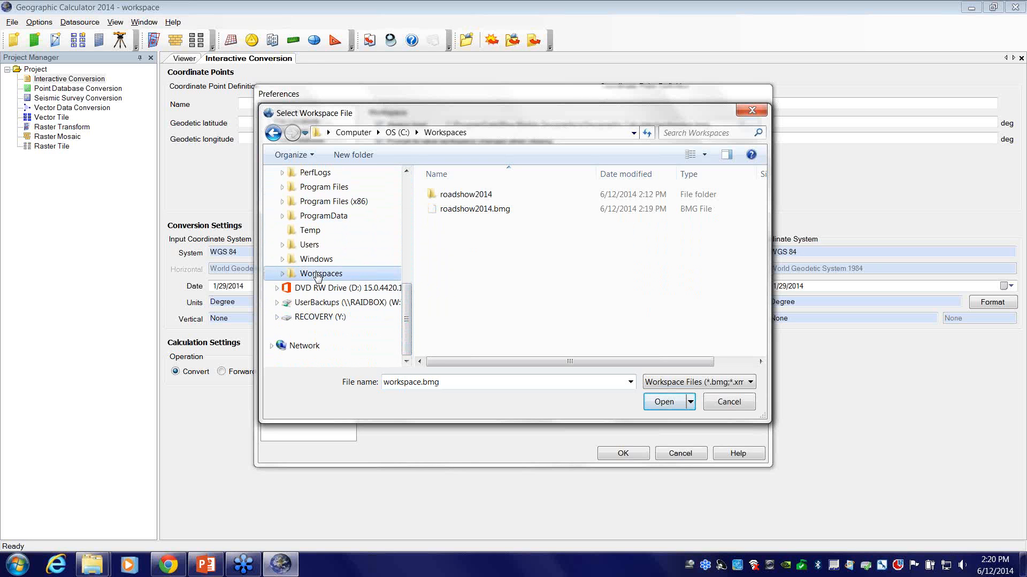
left_click(472, 210)
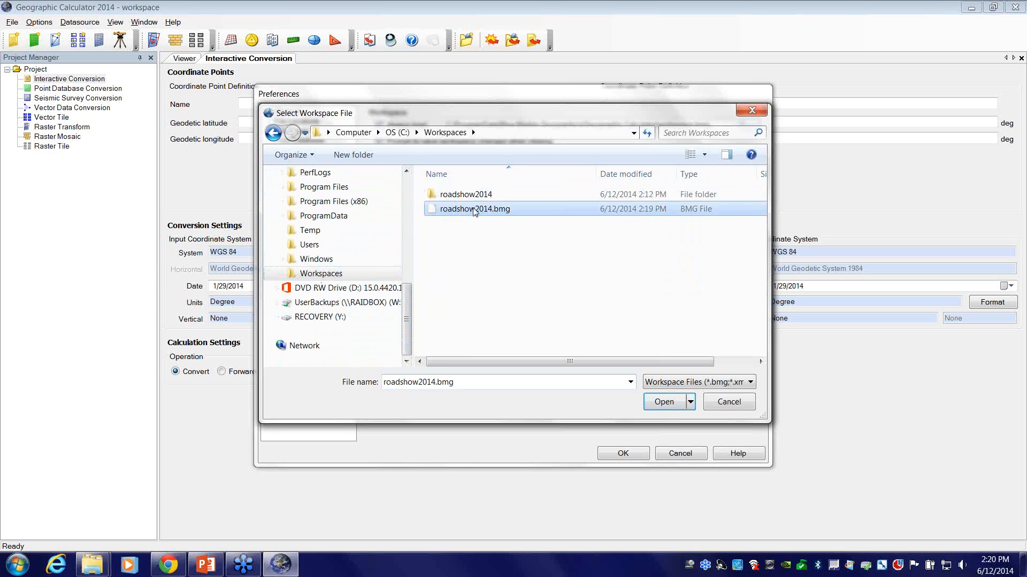
left_click(664, 402)
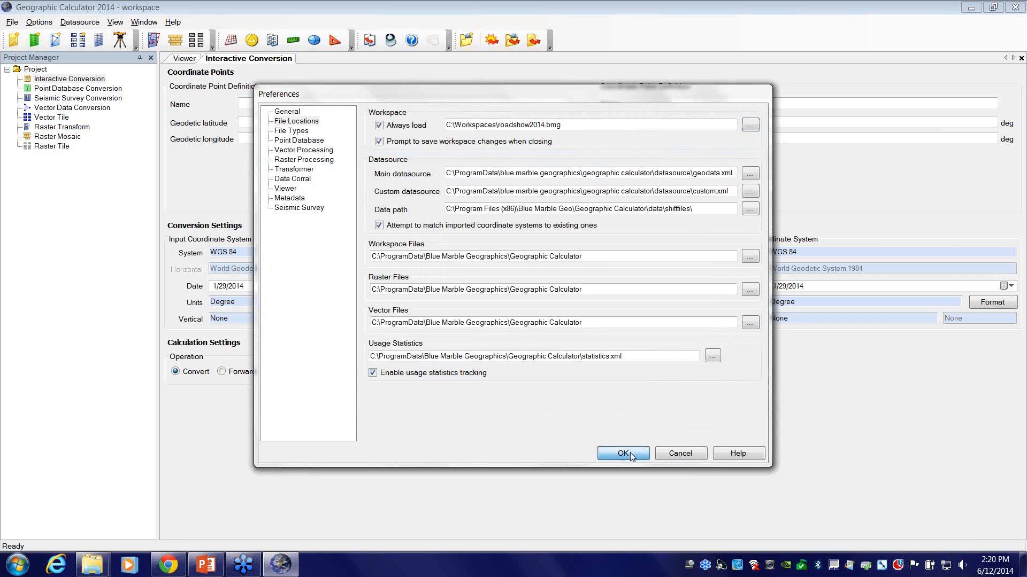
left_click(629, 452)
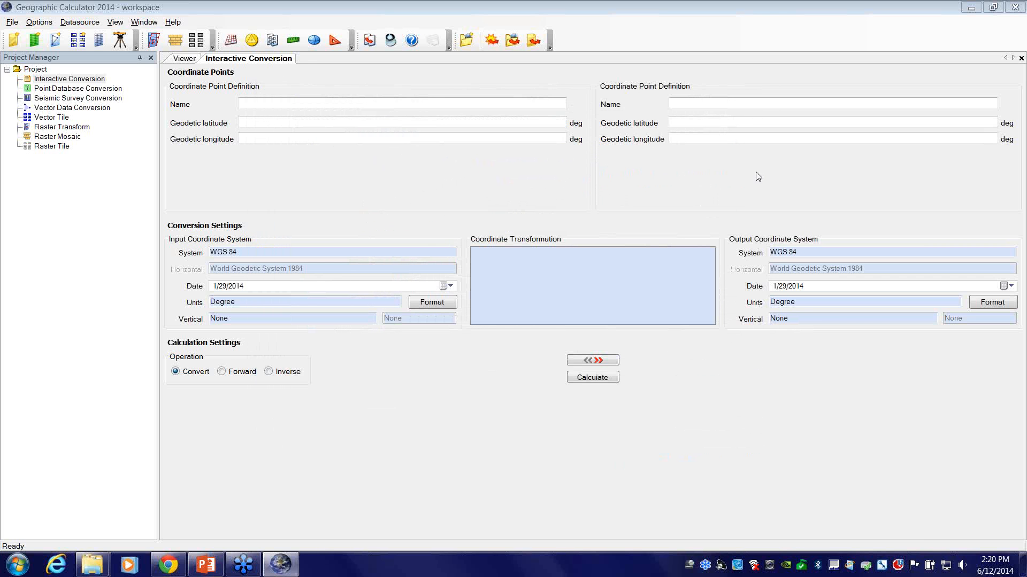
Close Geographic Calculator 2014 and relaunch the same version from the desktop.
left_click(1012, 8)
left_click(523, 293)
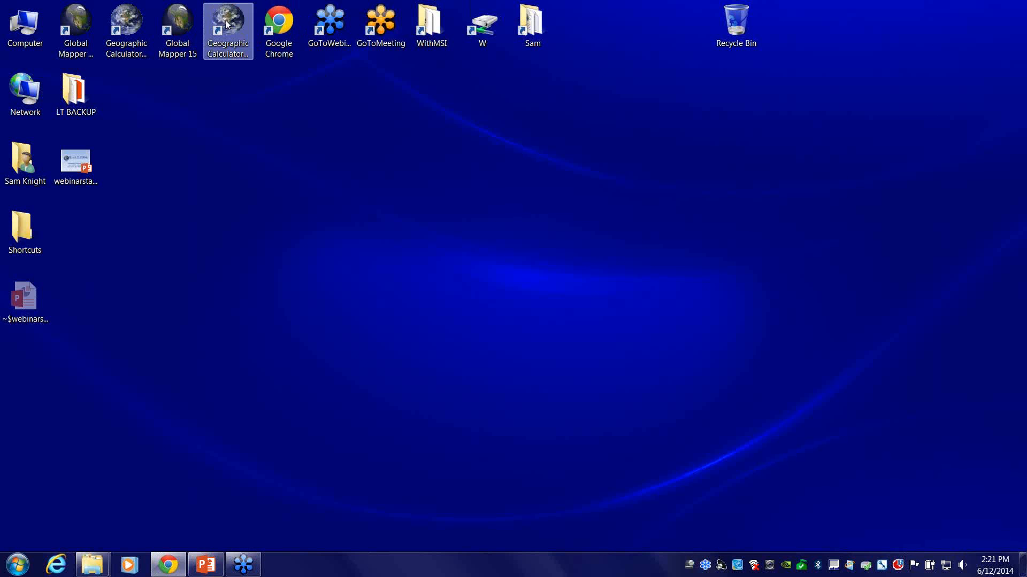
double_click(226, 21)
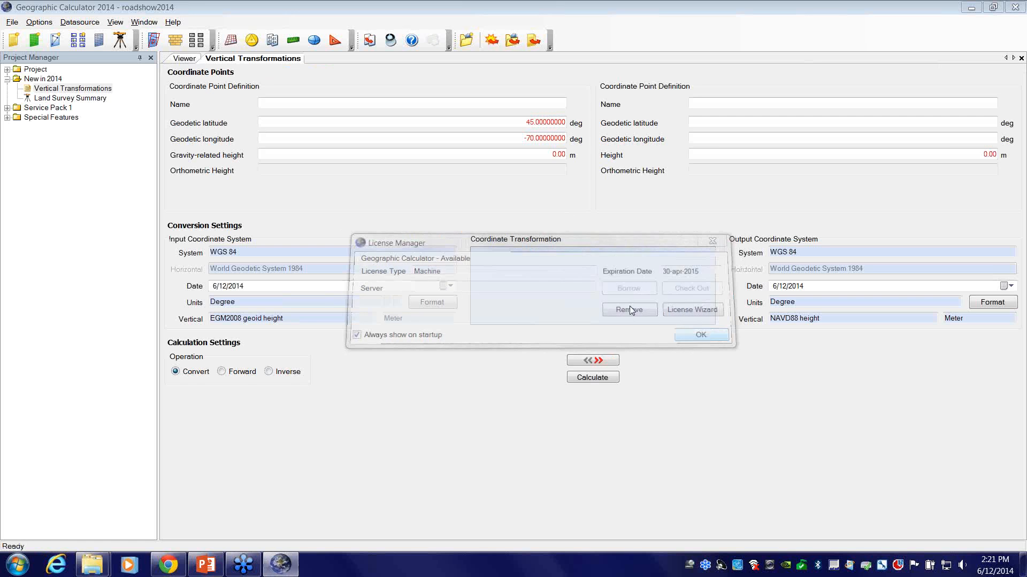
Expand the Project, Service Pack 1 and Special Features folders in the project tree to view the loaded workspace's jobs.
left_click(7, 69)
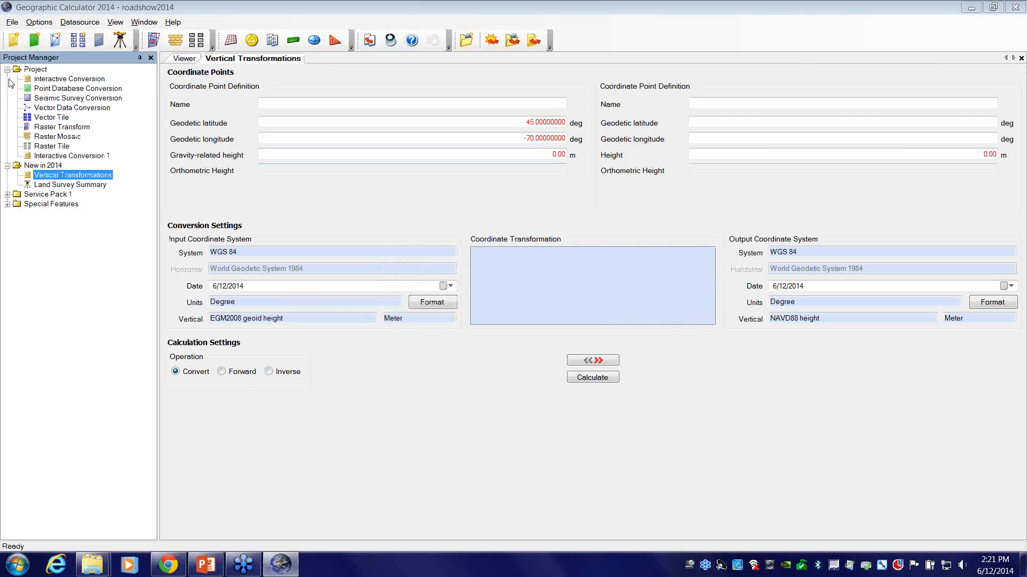
left_click(12, 166)
left_click(7, 194)
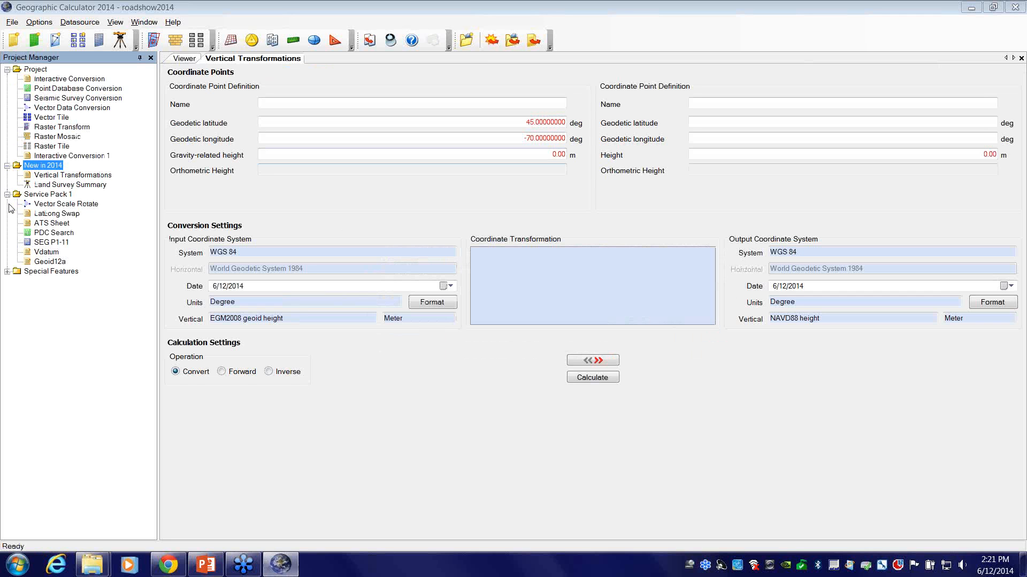
left_click(7, 271)
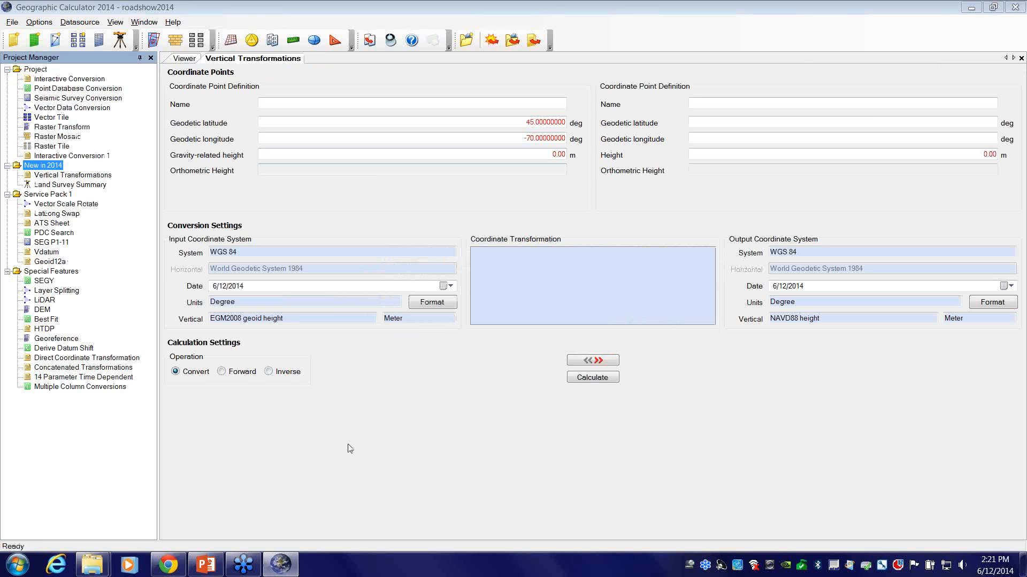
Open the file location preferences and inspect the full main and custom datasource paths.
left_click(46, 23)
left_click(58, 61)
left_click(304, 125)
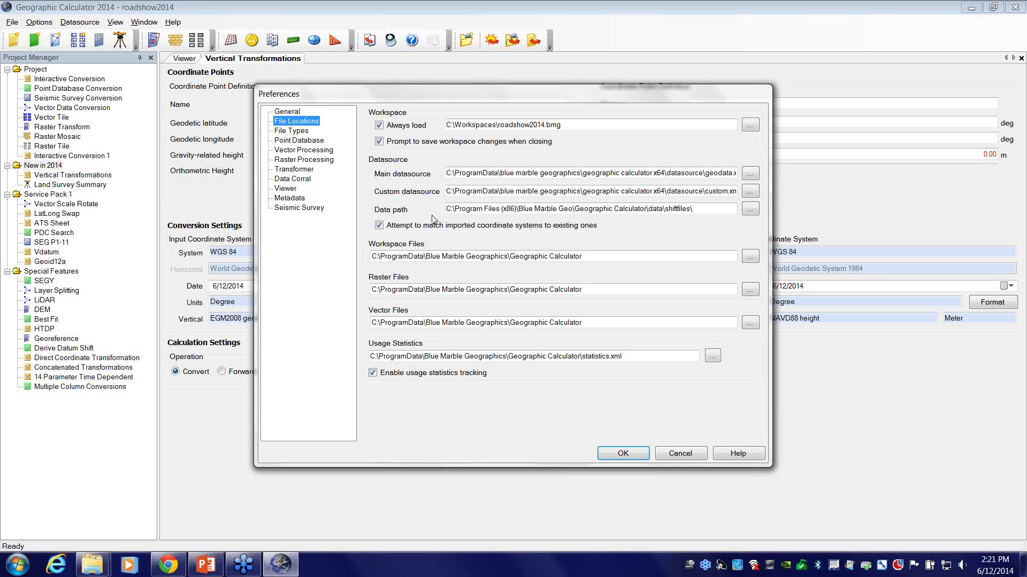
left_click_drag(732, 172, 768, 171)
left_click(734, 191)
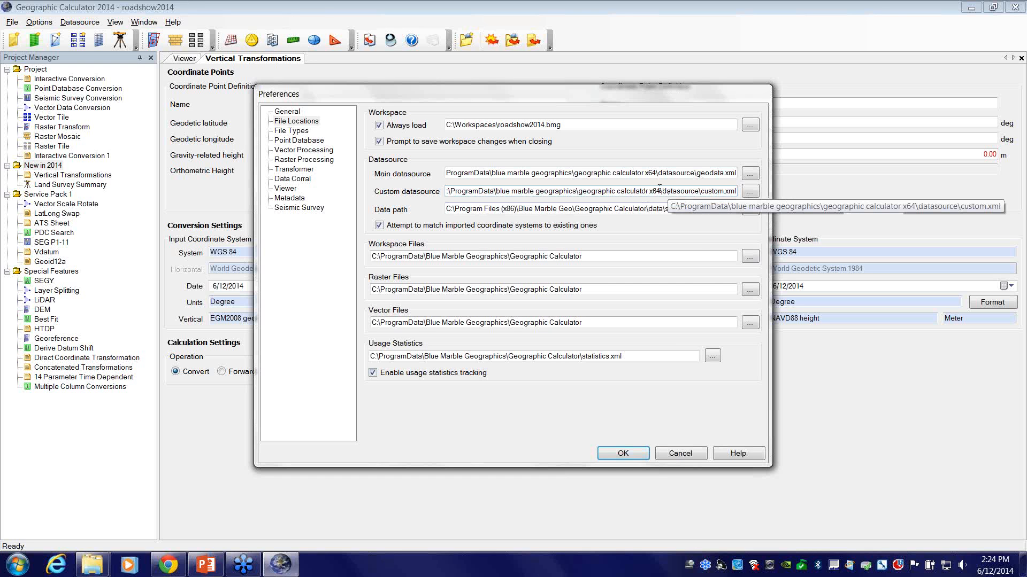
Copy the folder portion of the custom datasource path through geographic calculator x64 and open that folder in Windows Explorer.
left_click_drag(660, 189, 447, 191)
key("ctrl+c")
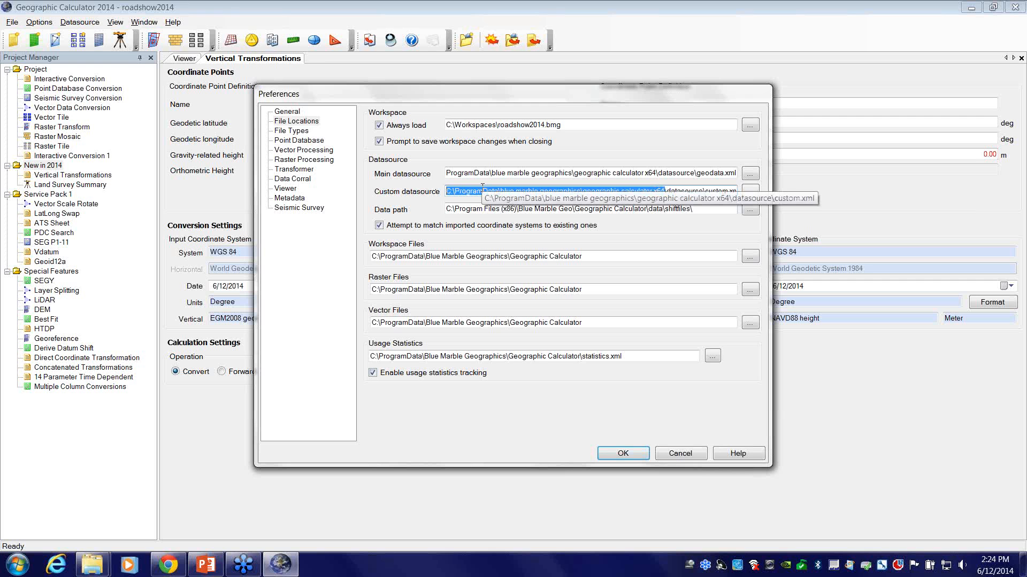
left_click(100, 565)
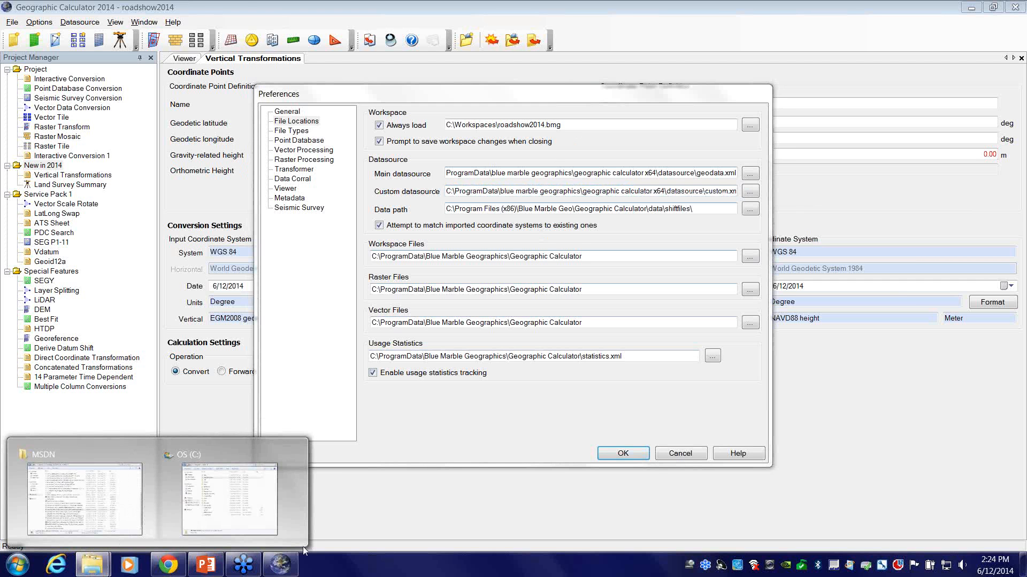
left_click(220, 497)
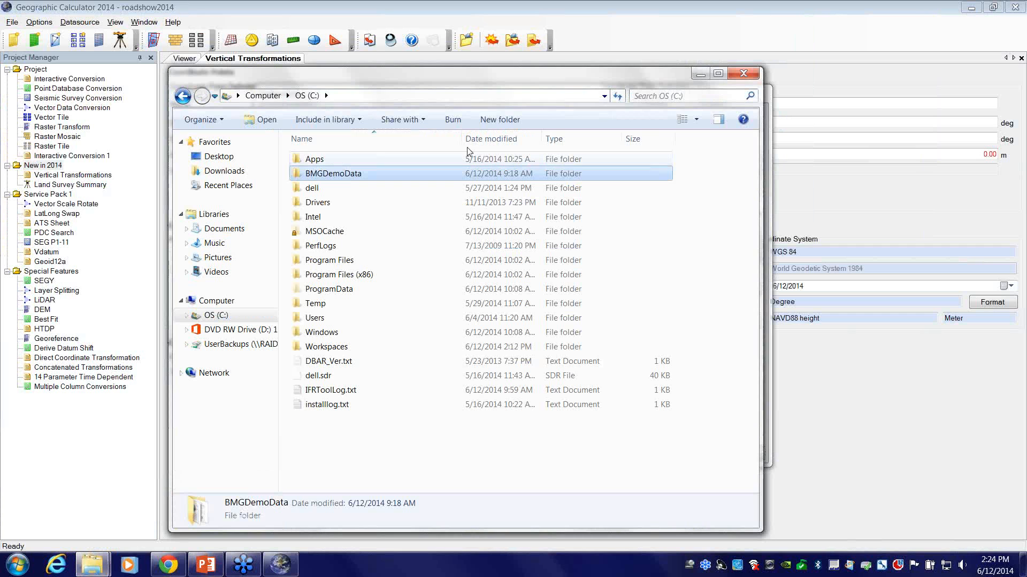
left_click(401, 95)
key("ctrl+v")
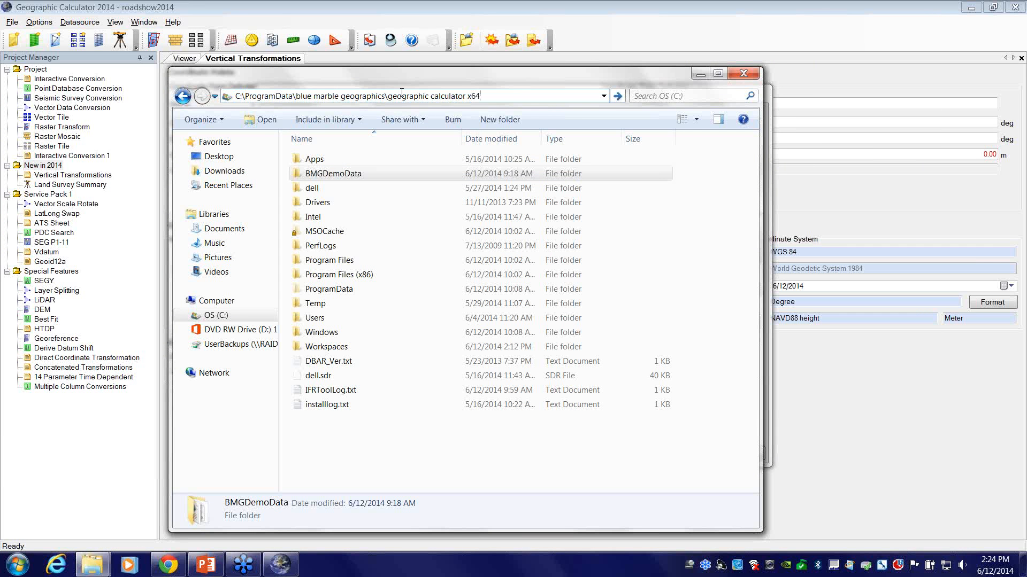
key("Return")
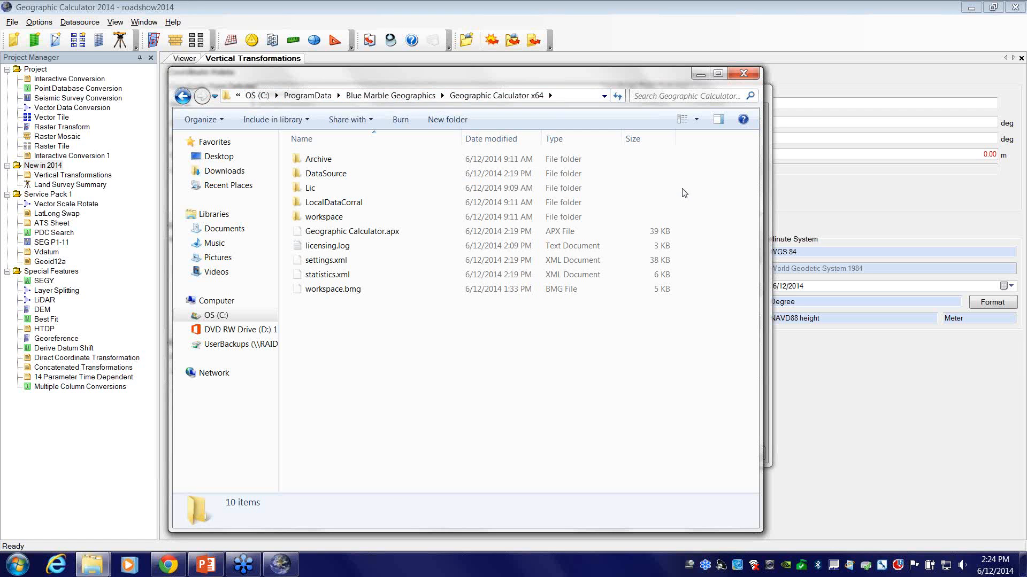
Open the DataSource folder and select the custom.xml file.
left_click(349, 182)
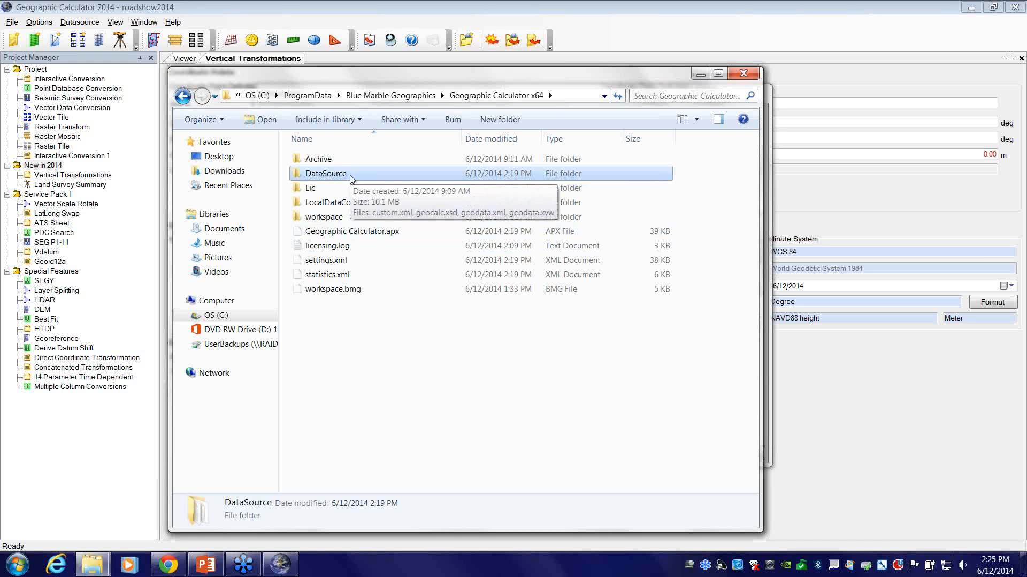
double_click(353, 179)
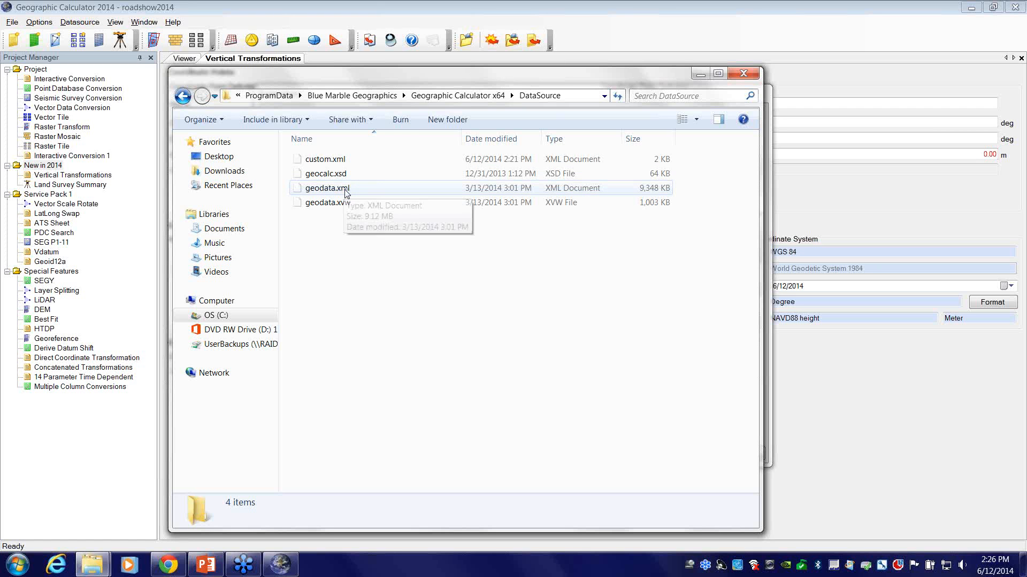
left_click(363, 160)
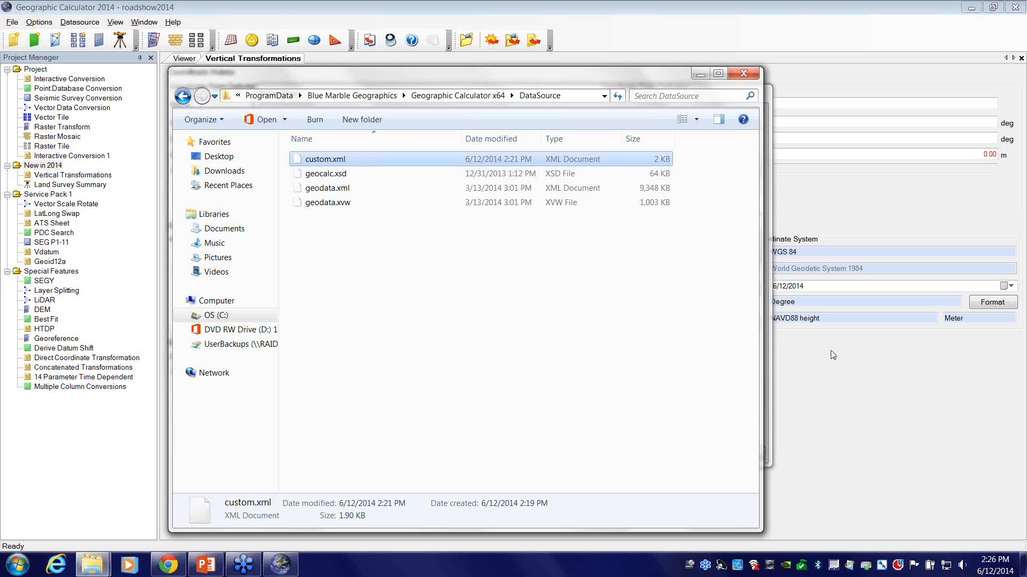
Return to the preferences, copy the complete data path, and open that shiftfiles folder in Windows Explorer.
left_click(770, 357)
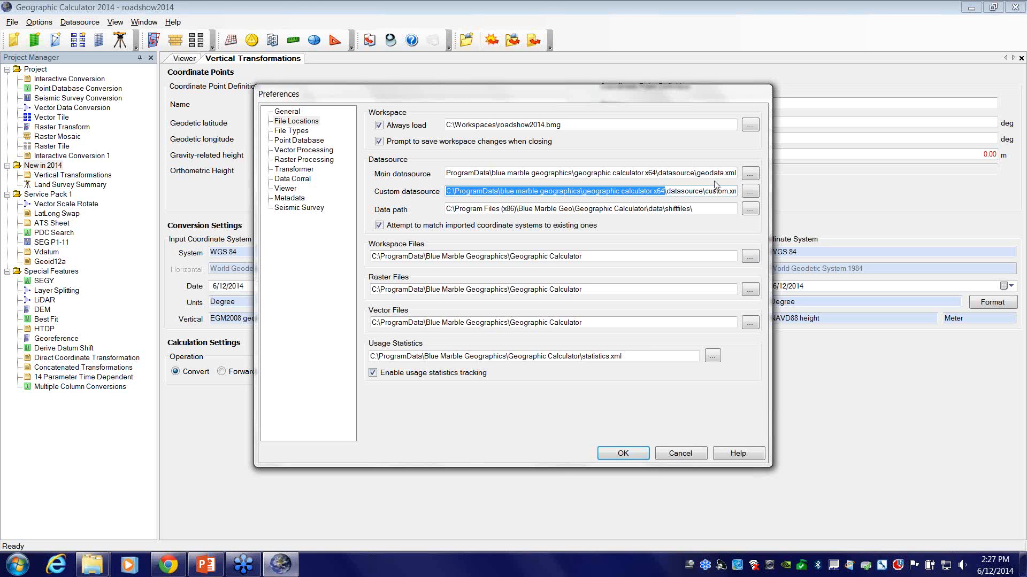
left_click(714, 172)
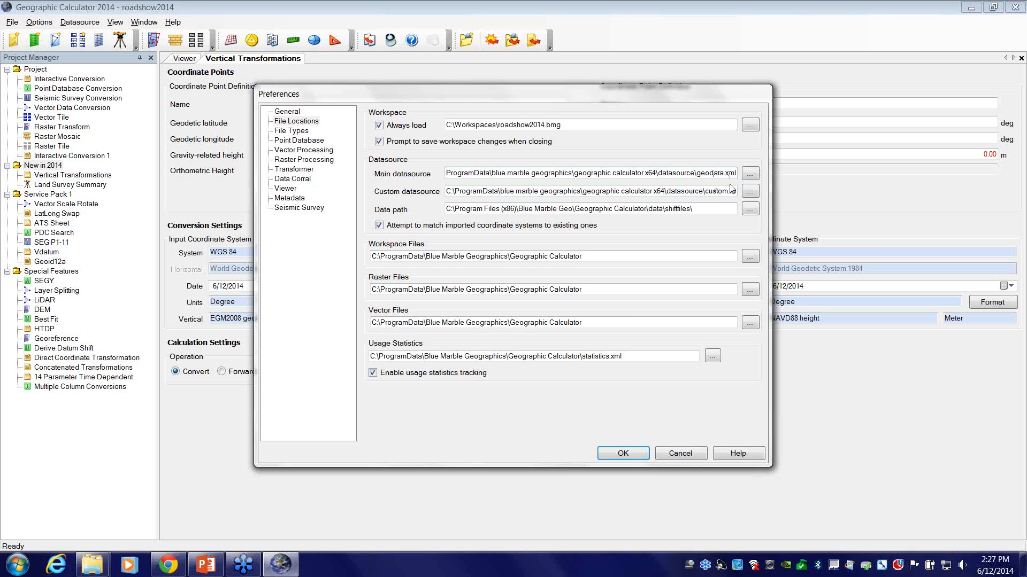
left_click(707, 211)
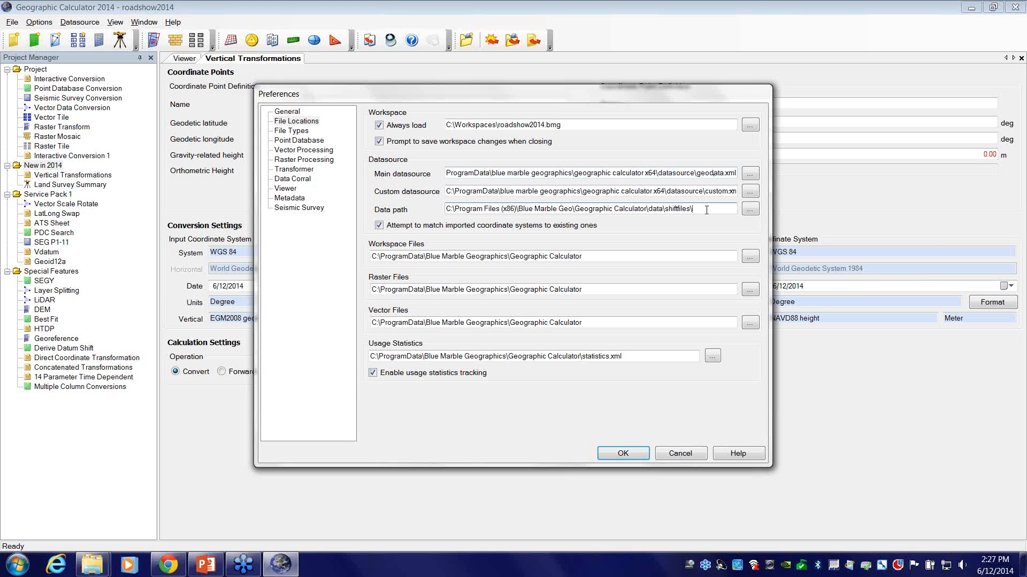
left_click_drag(702, 209, 448, 207)
key("ctrl+c")
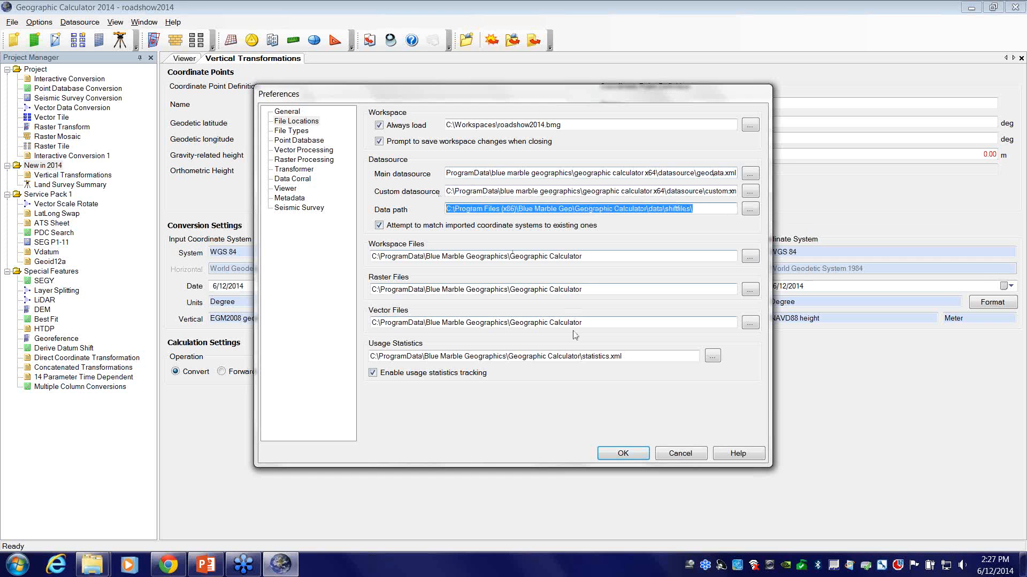
mouse_move(103, 568)
left_click(230, 470)
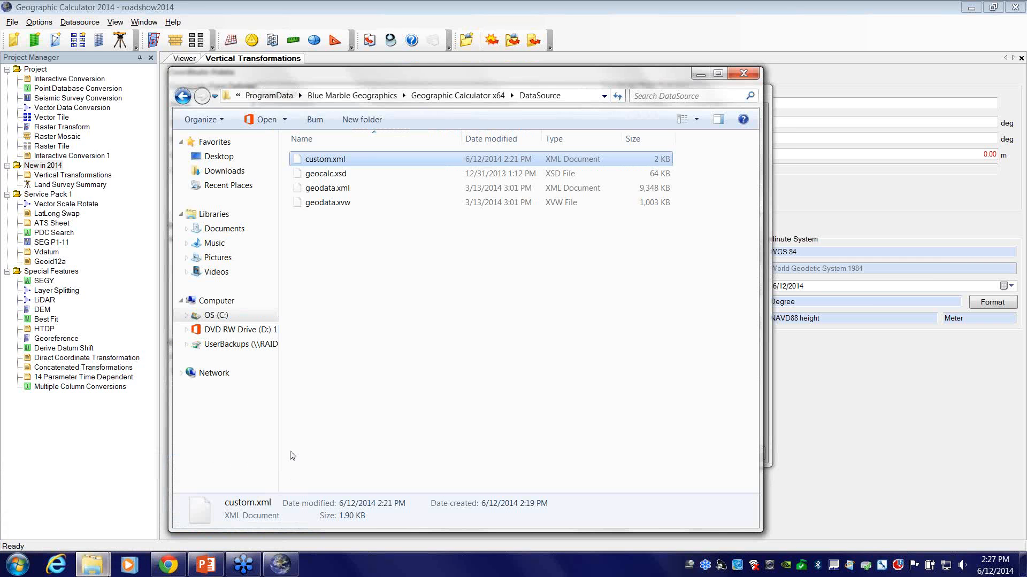
left_click(573, 97)
key("ctrl+v")
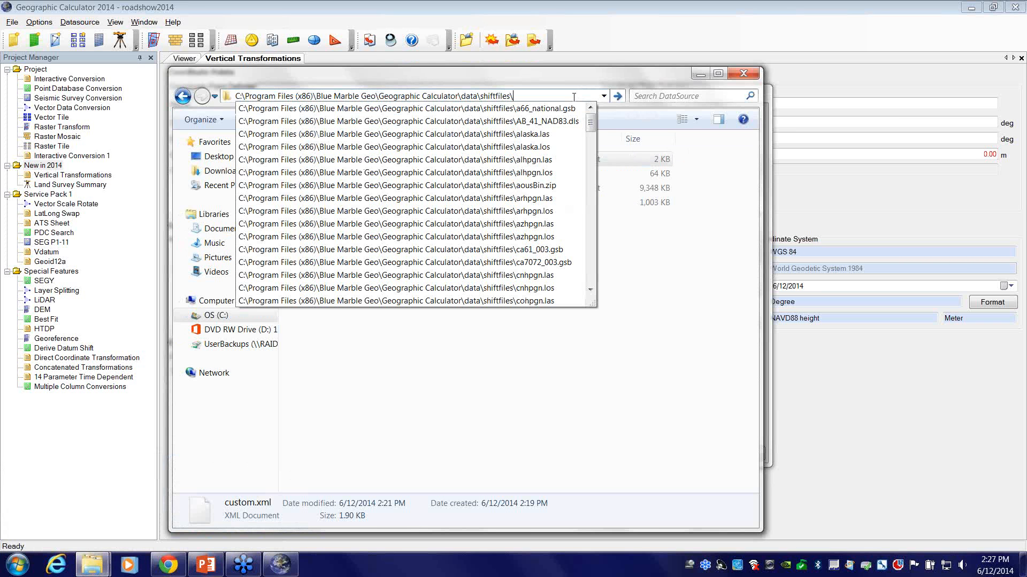
key("Return")
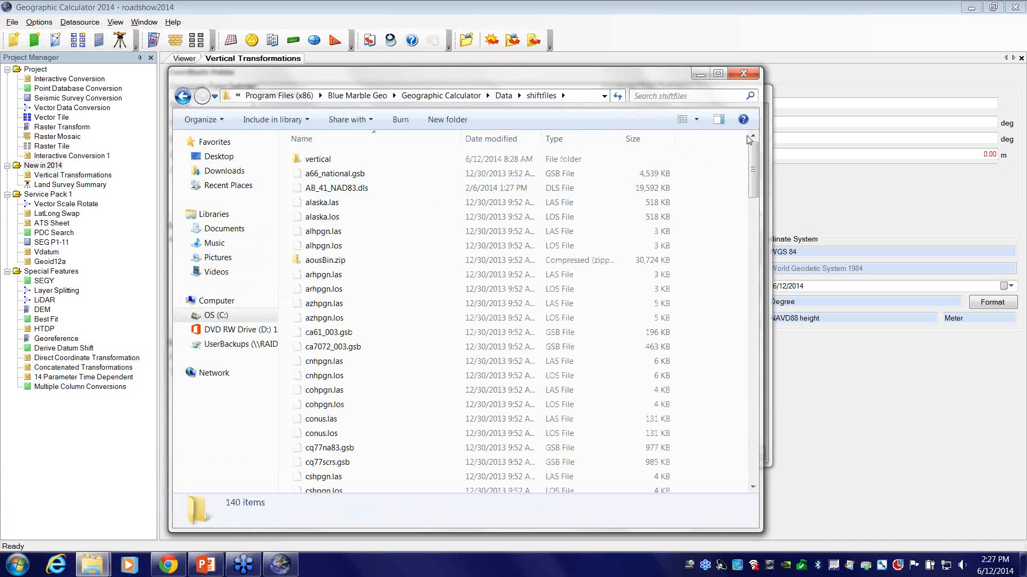
Look through the shift files and select the vertical subfolder.
scroll(756, 154, "down", 1)
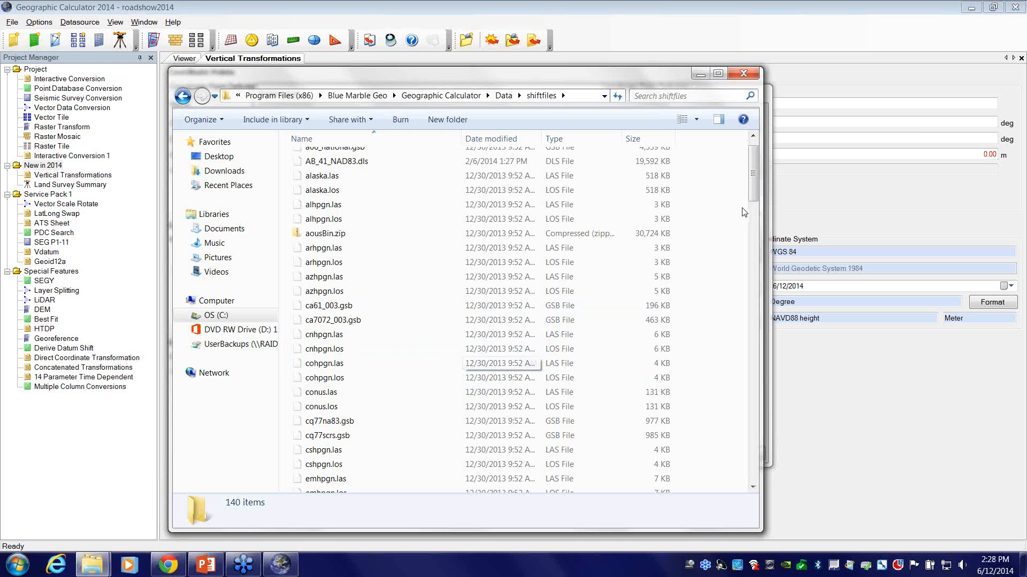
left_click_drag(751, 199, 747, 155)
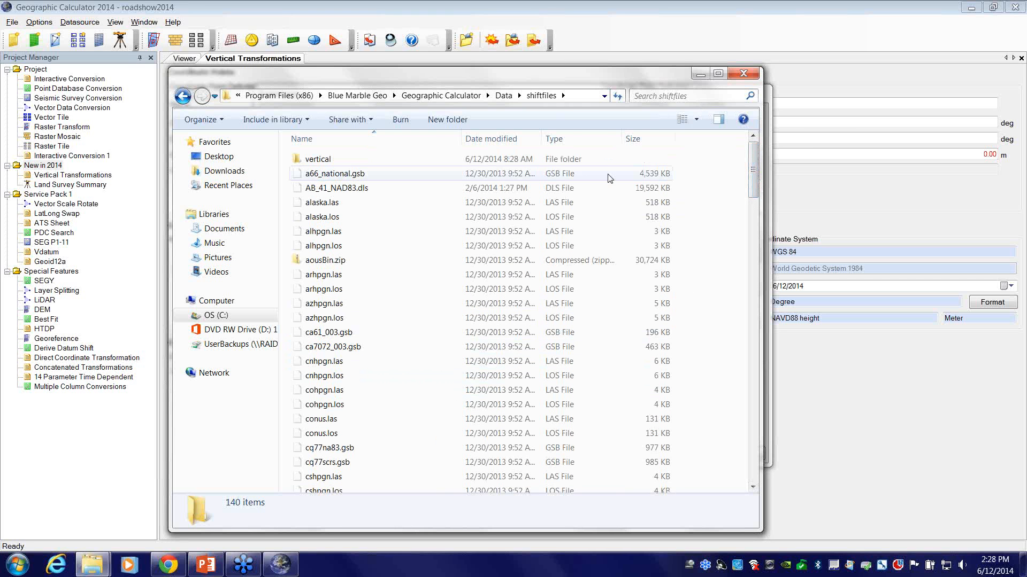
left_click(342, 161)
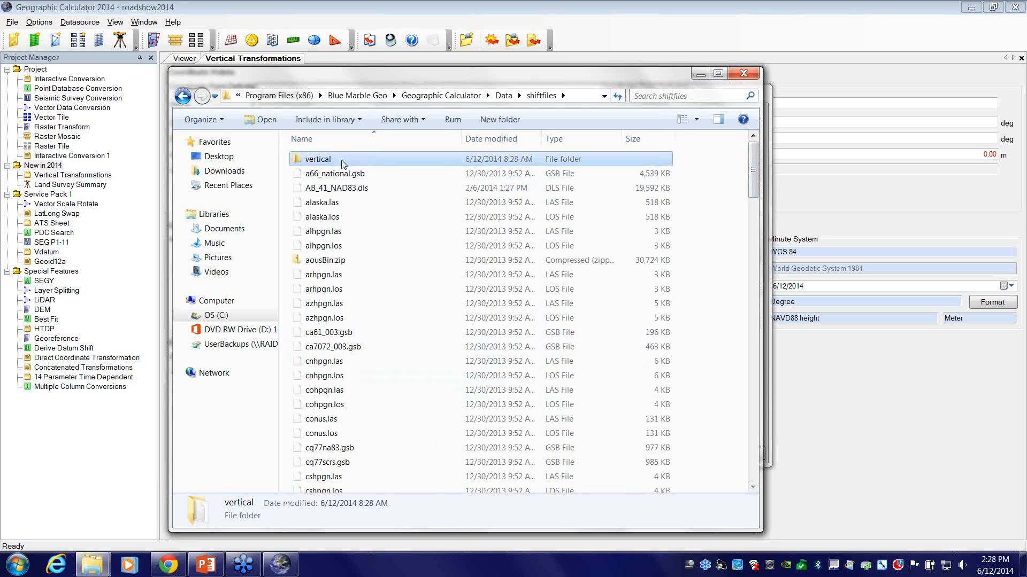
Check the combined size of everything in the shiftfiles folder through its properties, and close the Explorer window.
key("ctrl+a")
right_click(345, 165)
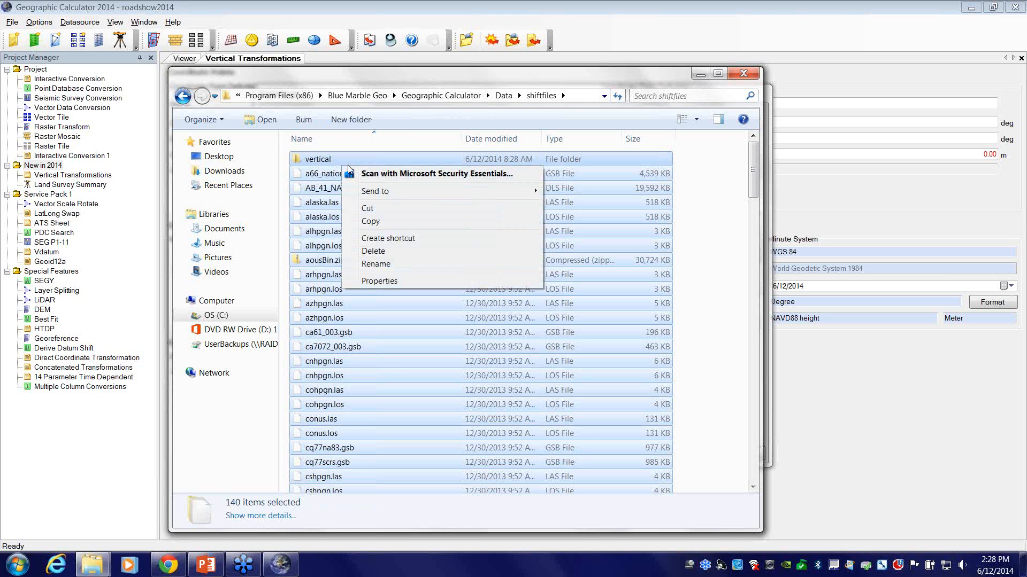
left_click(380, 280)
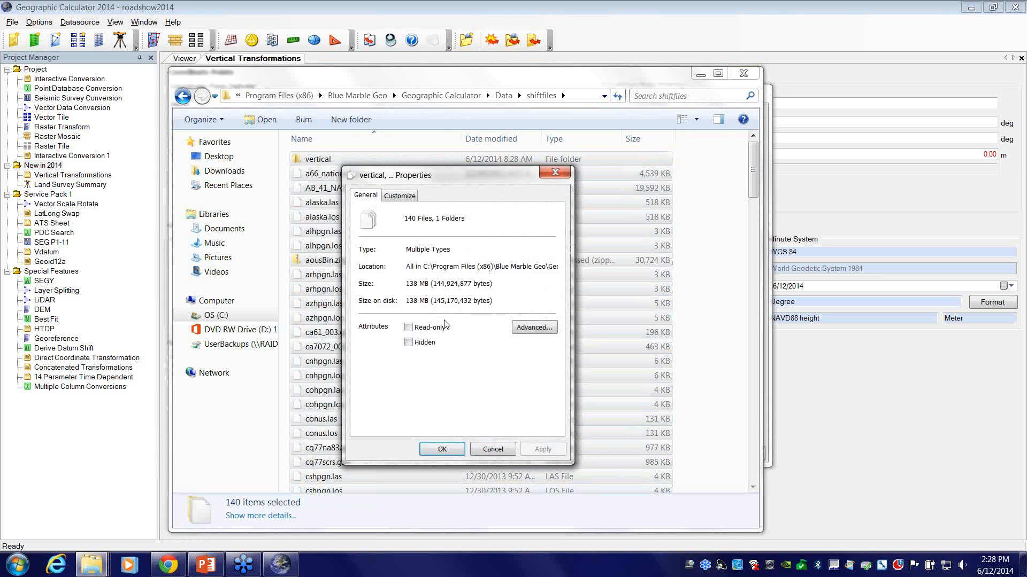
left_click(560, 172)
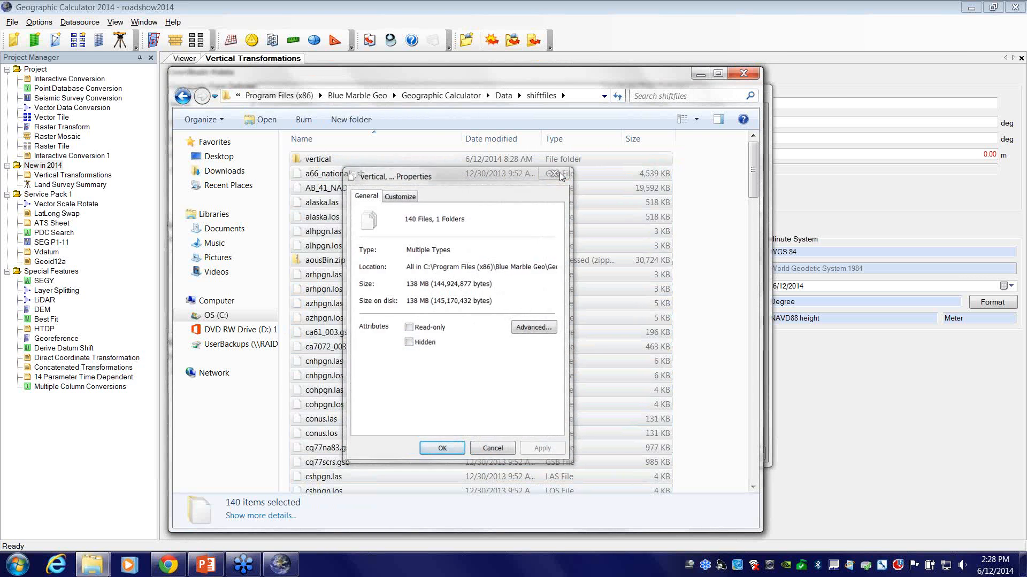
left_click(726, 202)
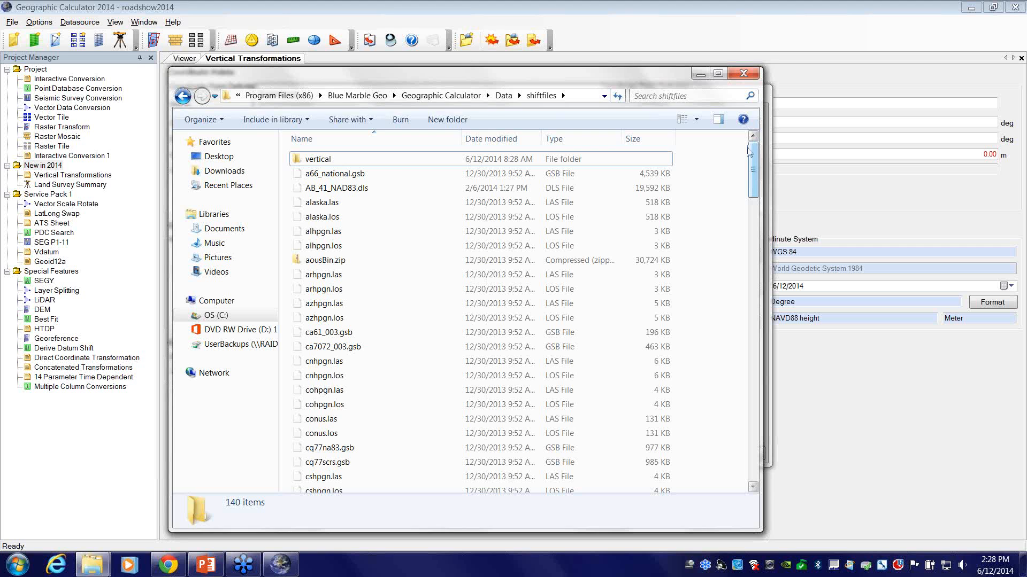
left_click(744, 74)
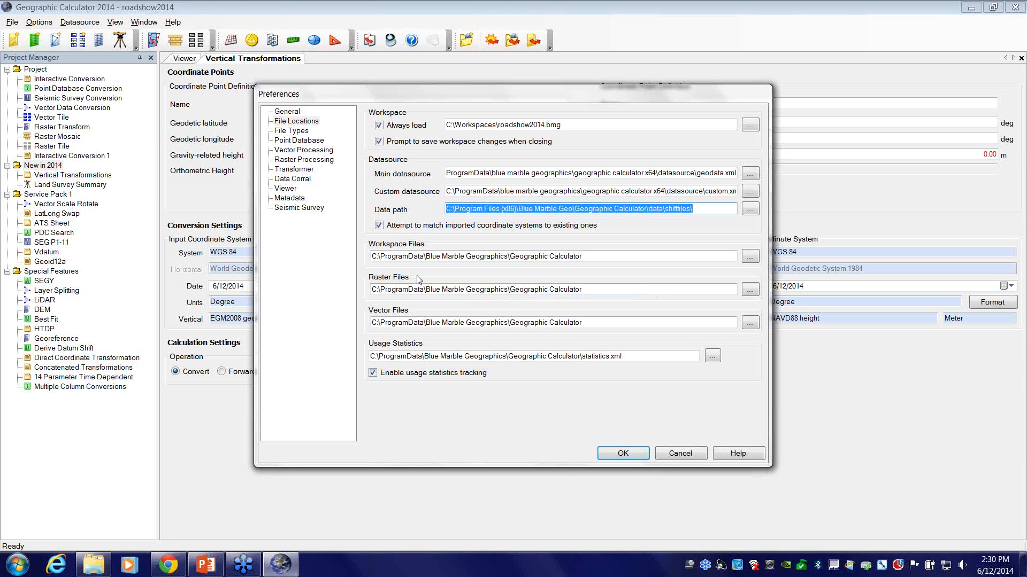
Review the default raster and vector file locations in the preferences and leave the dialog without making changes.
left_click(617, 292)
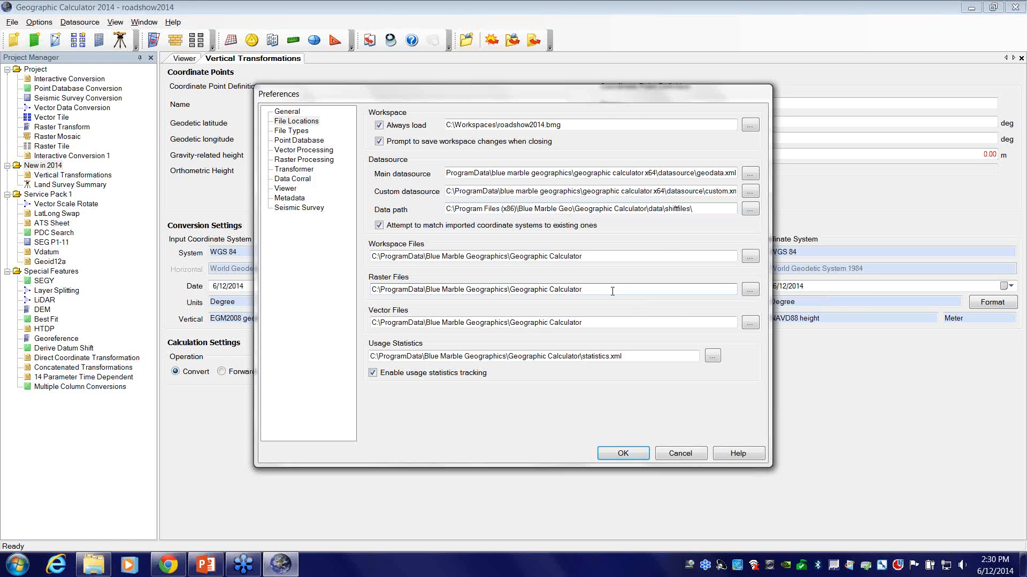
left_click_drag(592, 290, 350, 306)
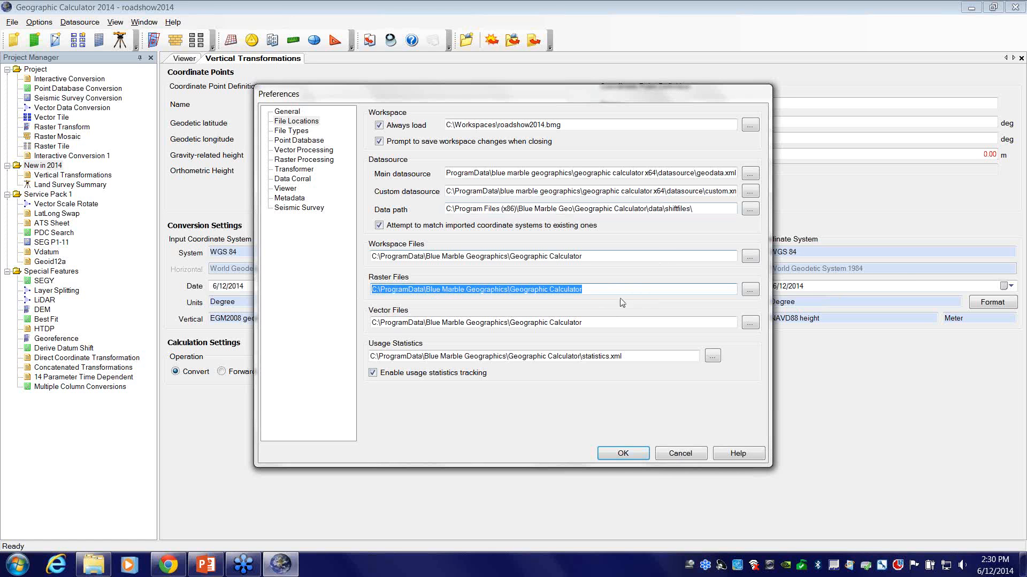
left_click_drag(604, 321, 370, 318)
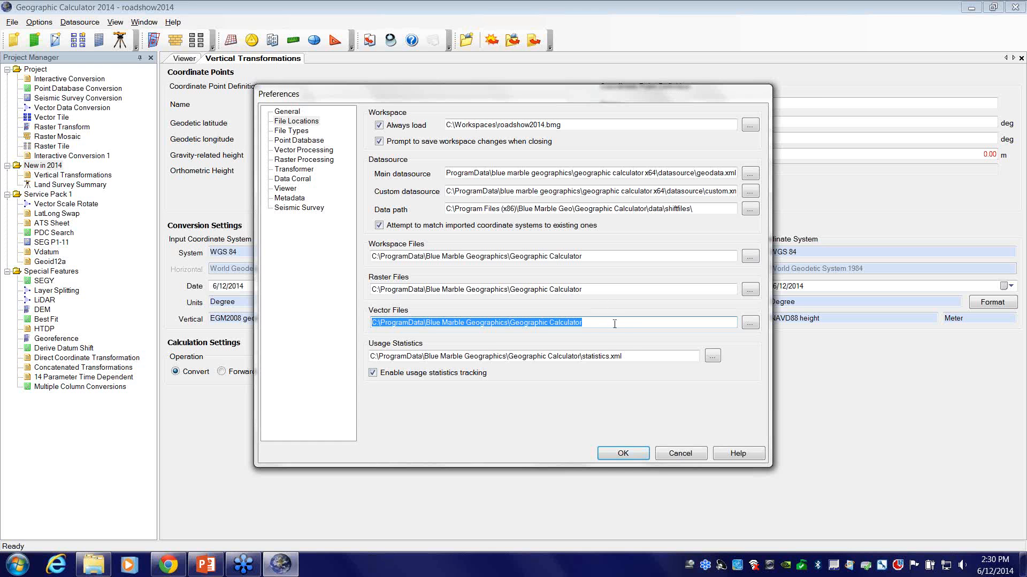
left_click(697, 454)
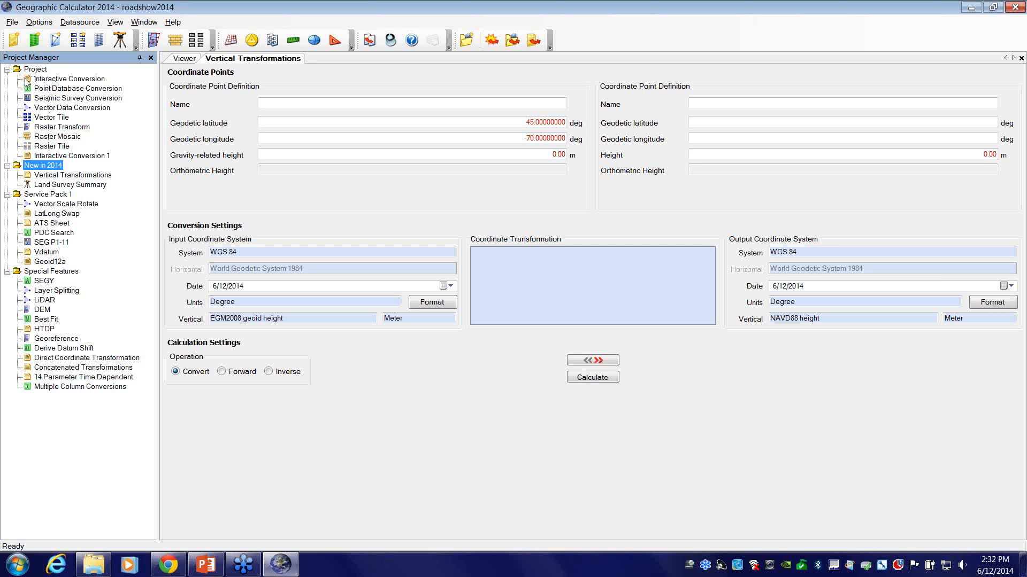
right_click(62, 414)
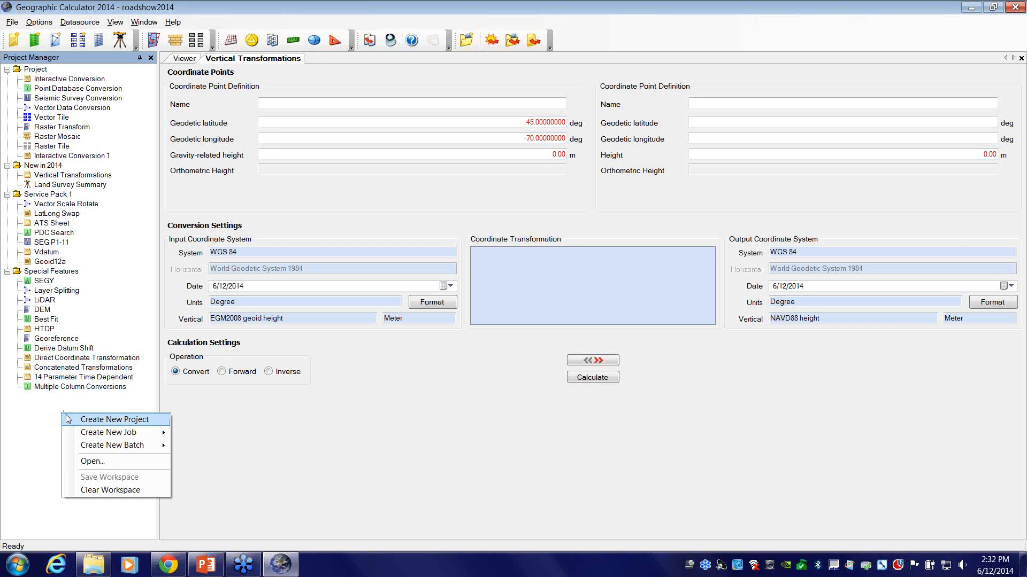
left_click(49, 410)
right_click(48, 407)
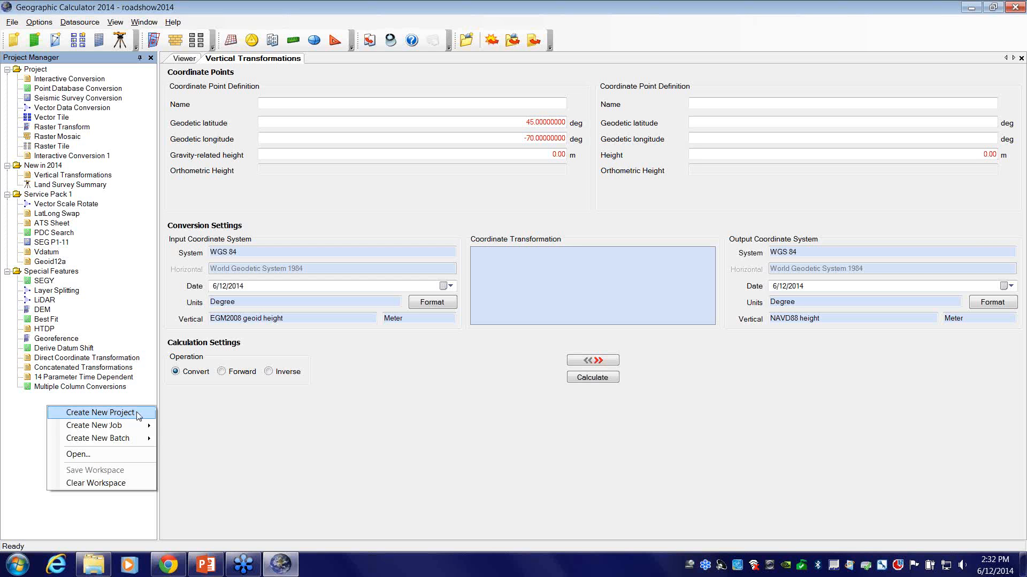
mouse_move(138, 429)
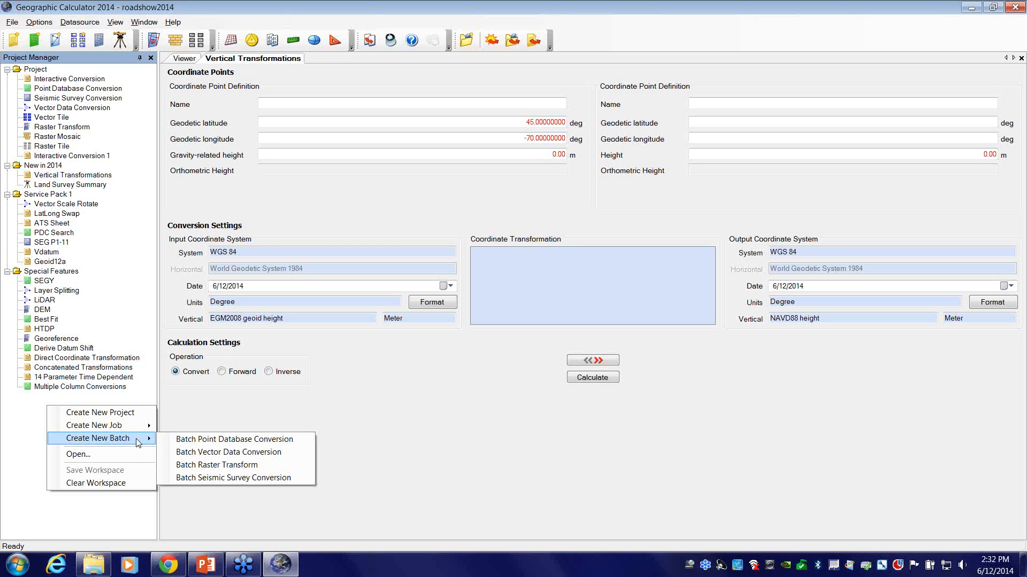
left_click(38, 415)
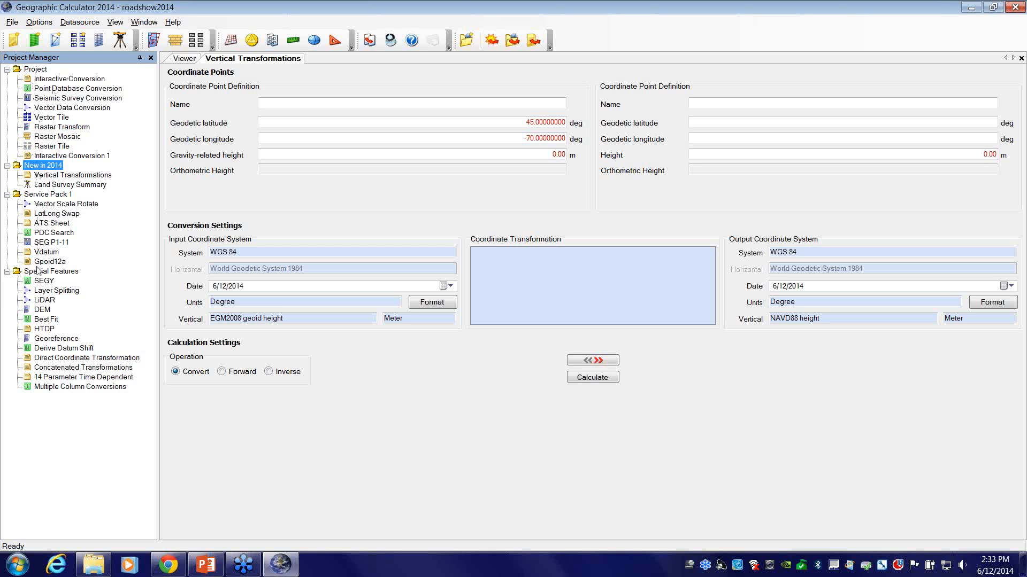
Create a new project in the workspace, named with the owner's first name in possessive form followed by "Folder".
left_click(35, 413)
right_click(35, 413)
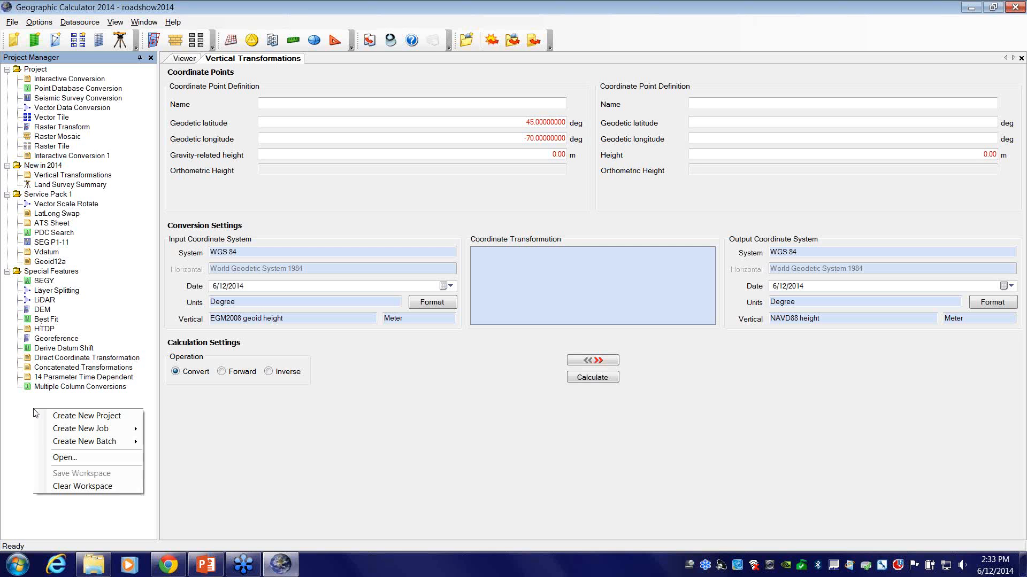
left_click(118, 418)
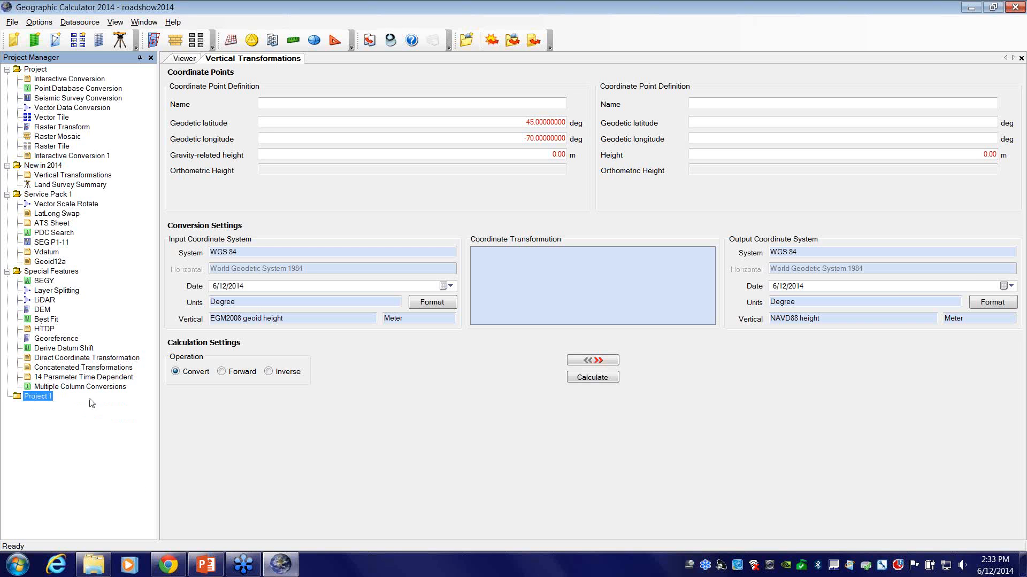
type("Sam's Folder")
key("Return")
Add an interactive conversion job to the new project and rename it "UTM 19N to WGS84".
left_click(14, 43)
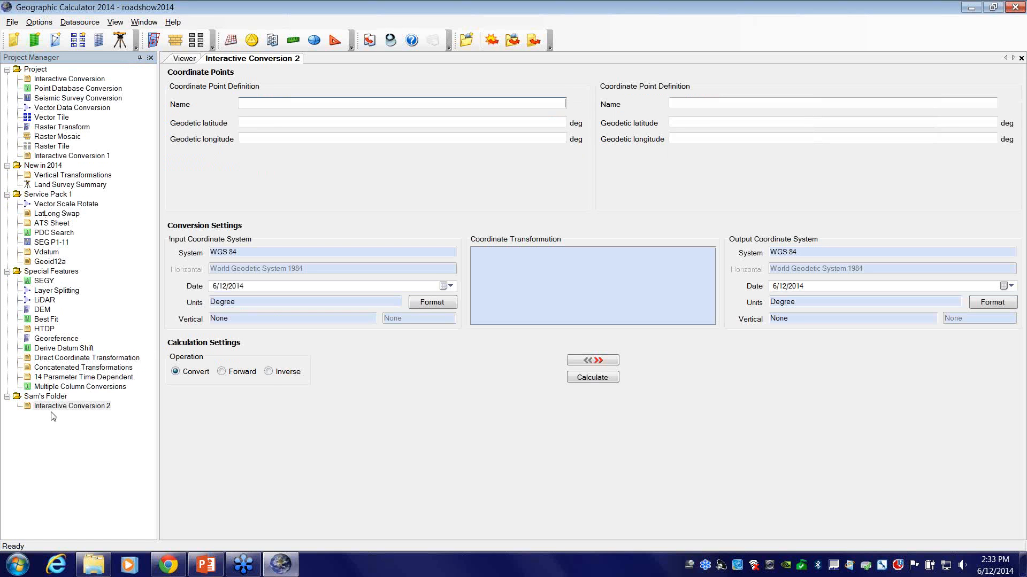
right_click(77, 406)
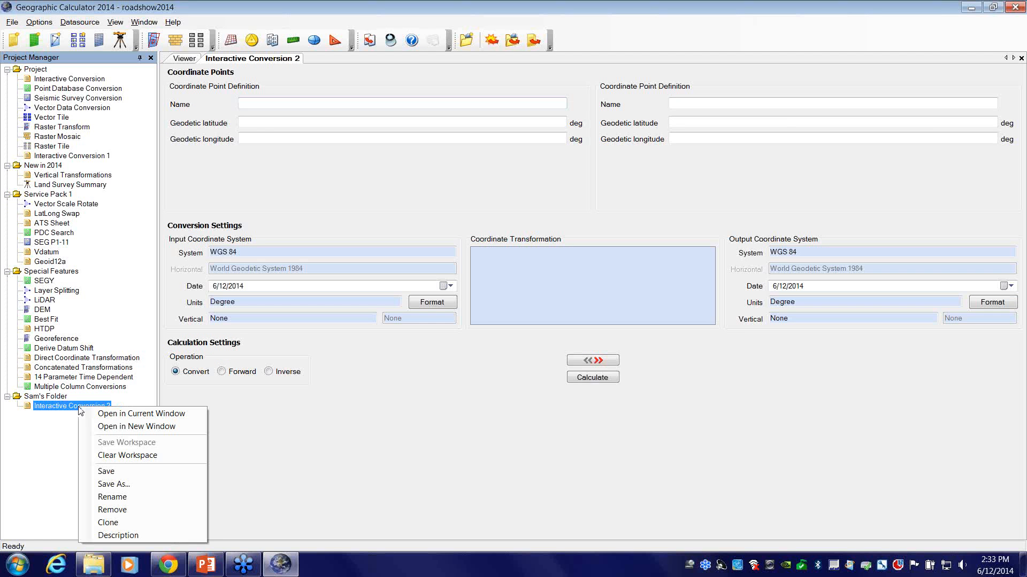
left_click(138, 498)
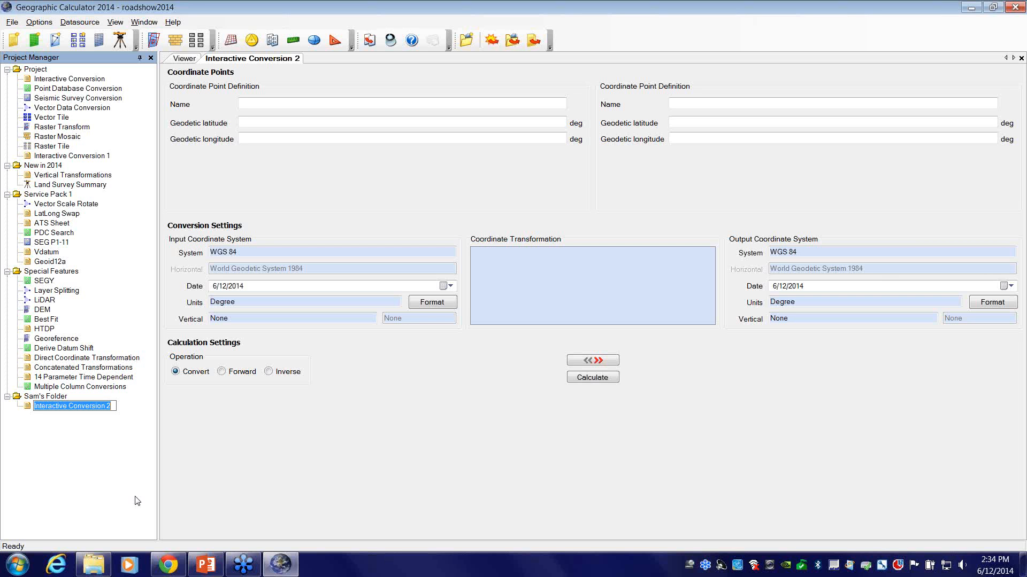
type("UTM")
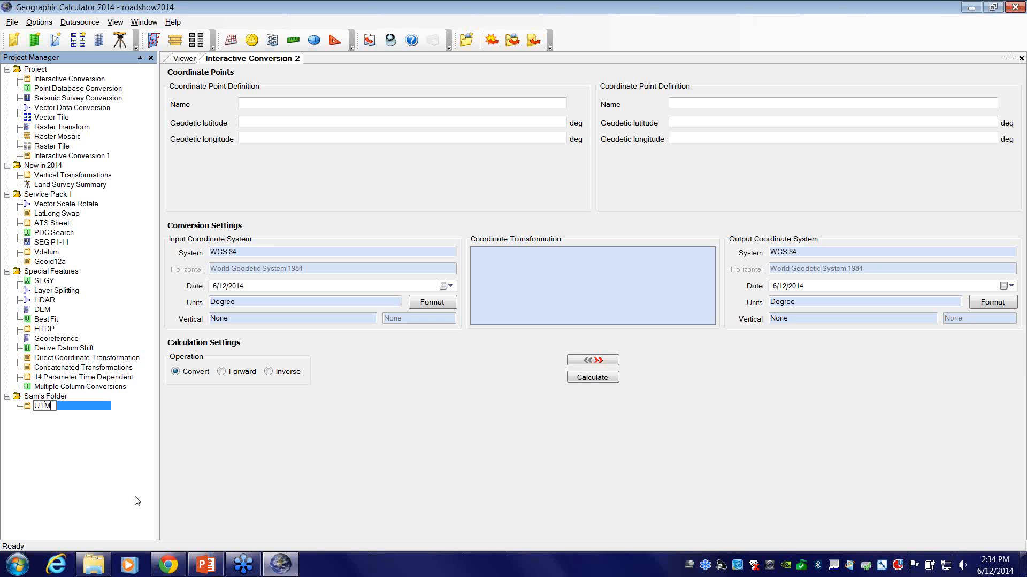
type(" 19N to WGS8")
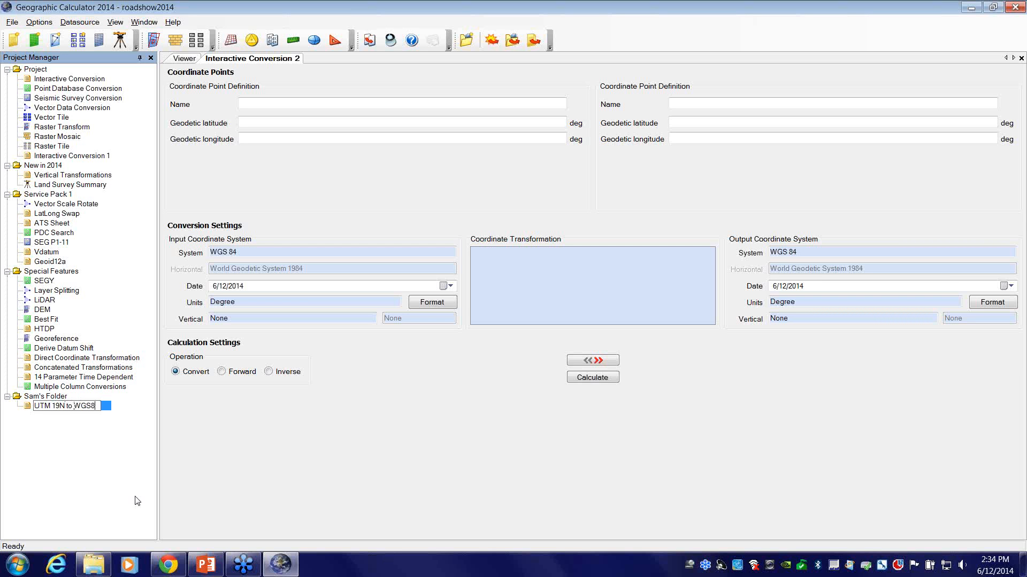
type("4")
key("Return")
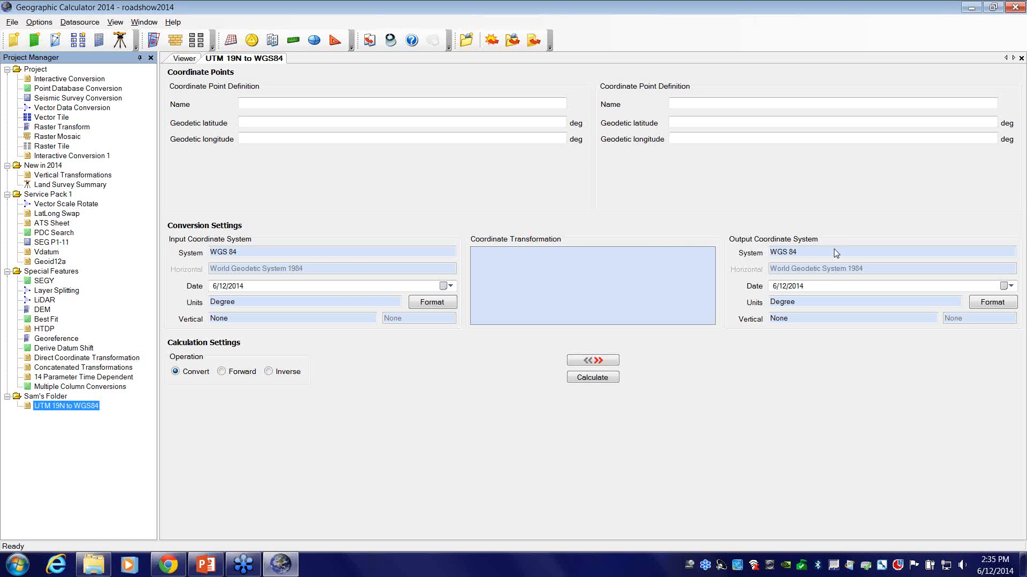
Set the job's input coordinate system to WGS 84 / UTM zone 19N from the projected UTM WGS84 folder, without filtering by geographic area.
double_click(318, 254)
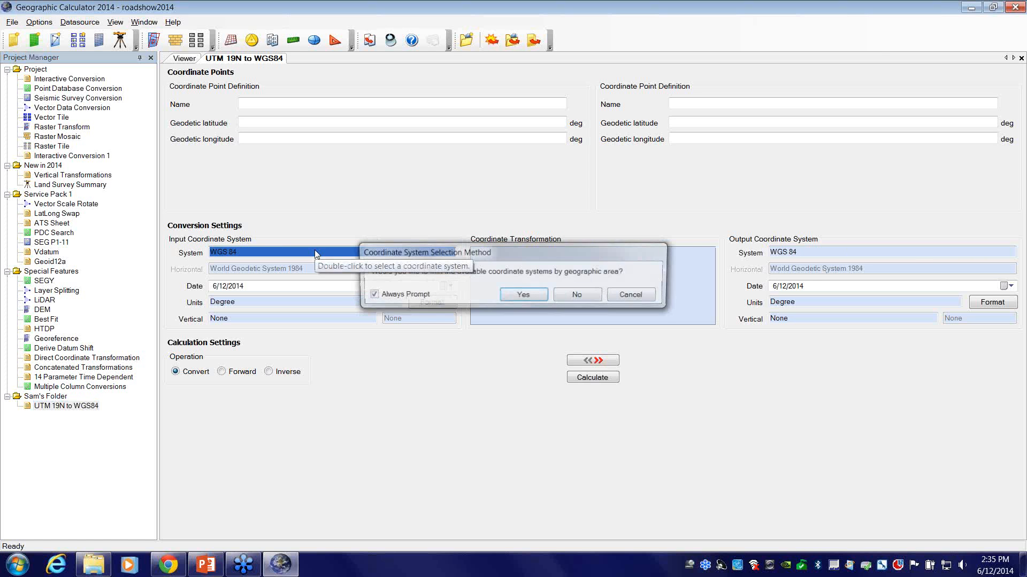
left_click(590, 295)
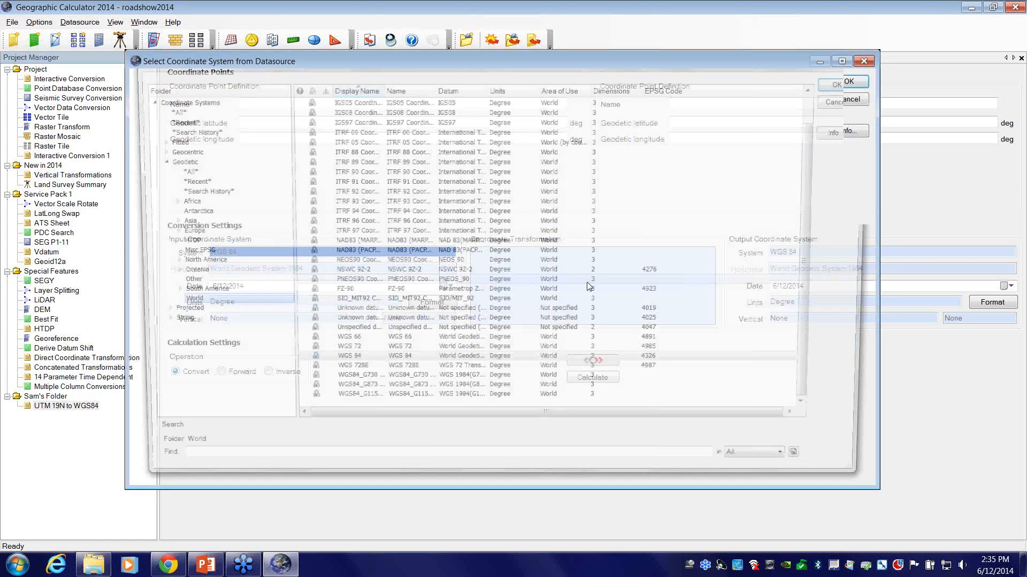
left_click(153, 313)
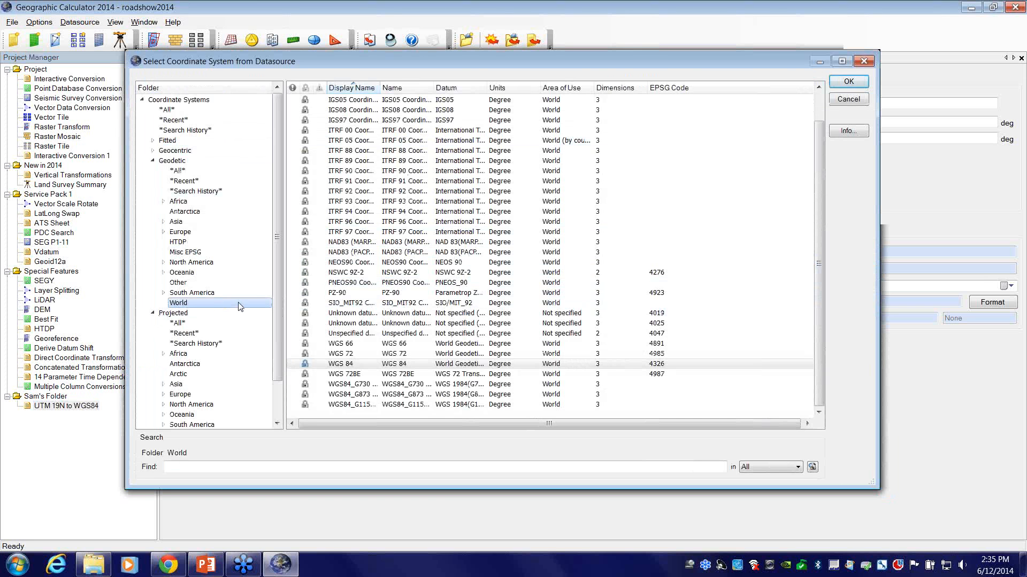
scroll(203, 396, "down", 1)
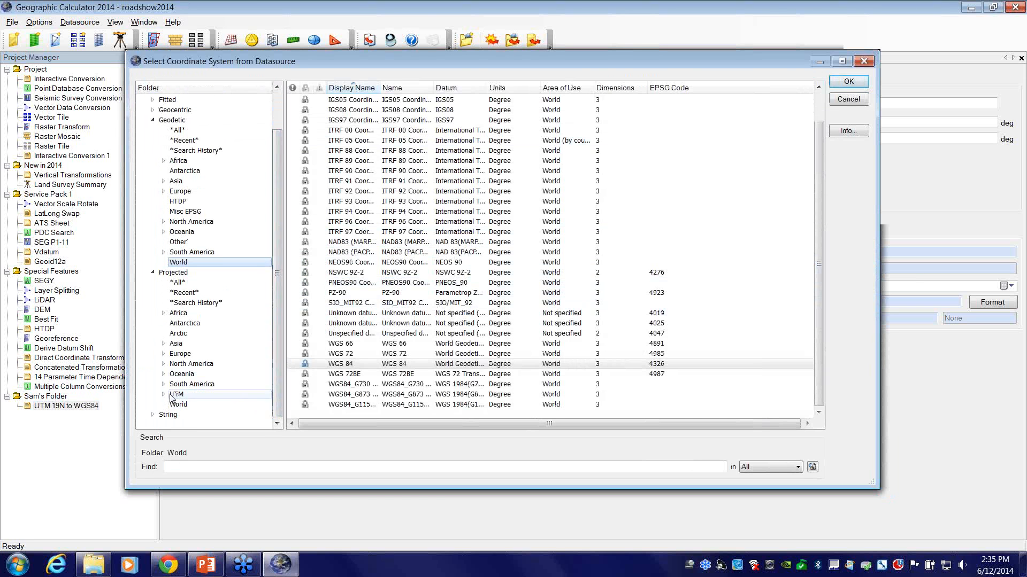
left_click(163, 394)
left_click(194, 405)
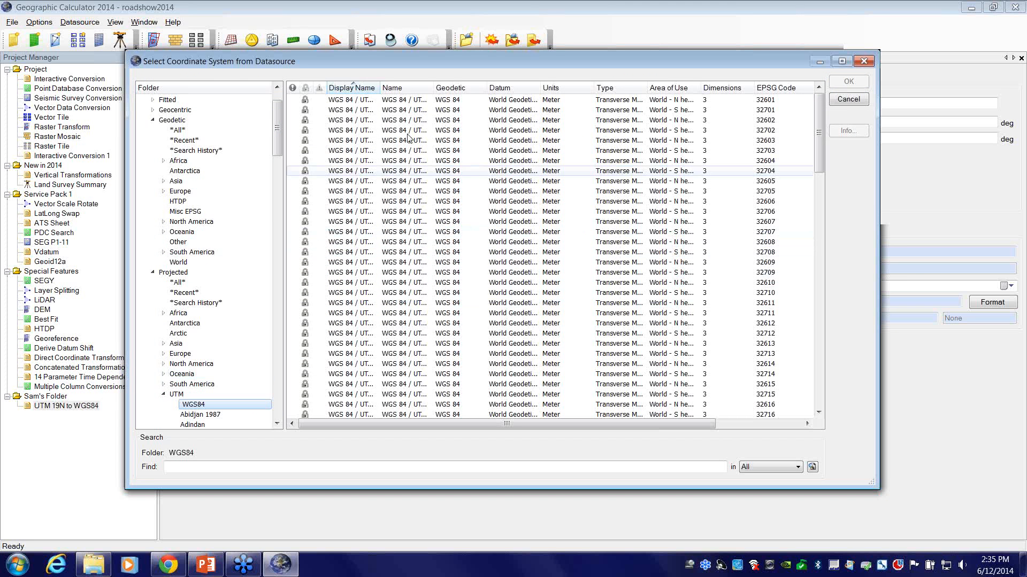
left_click_drag(381, 87, 452, 87)
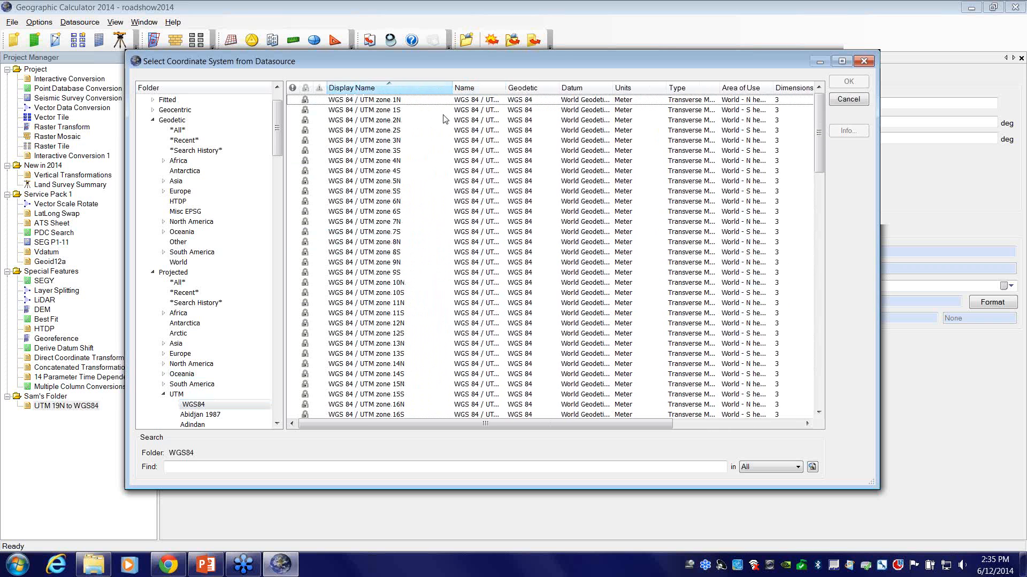
left_click(400, 343)
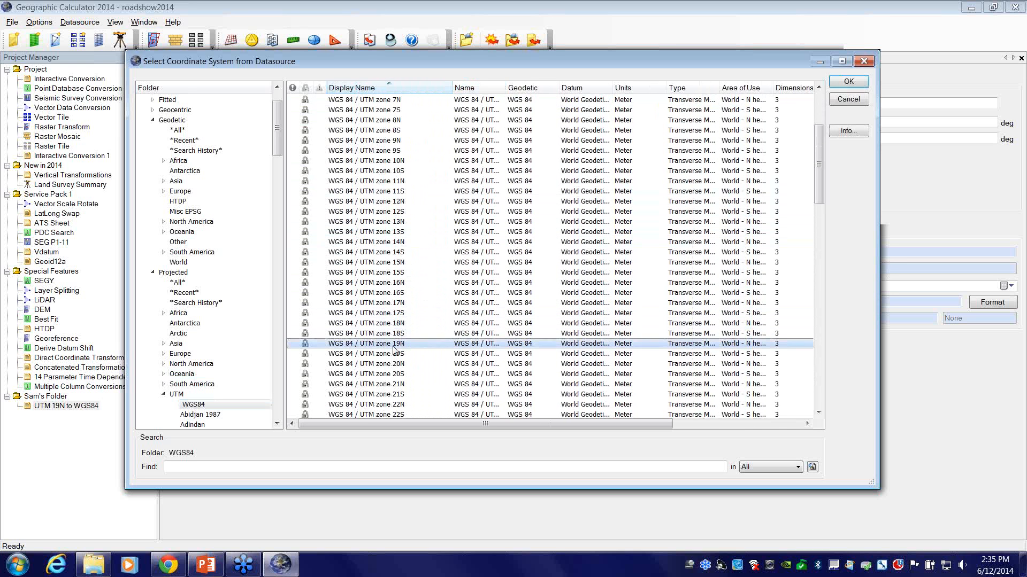
left_click(848, 81)
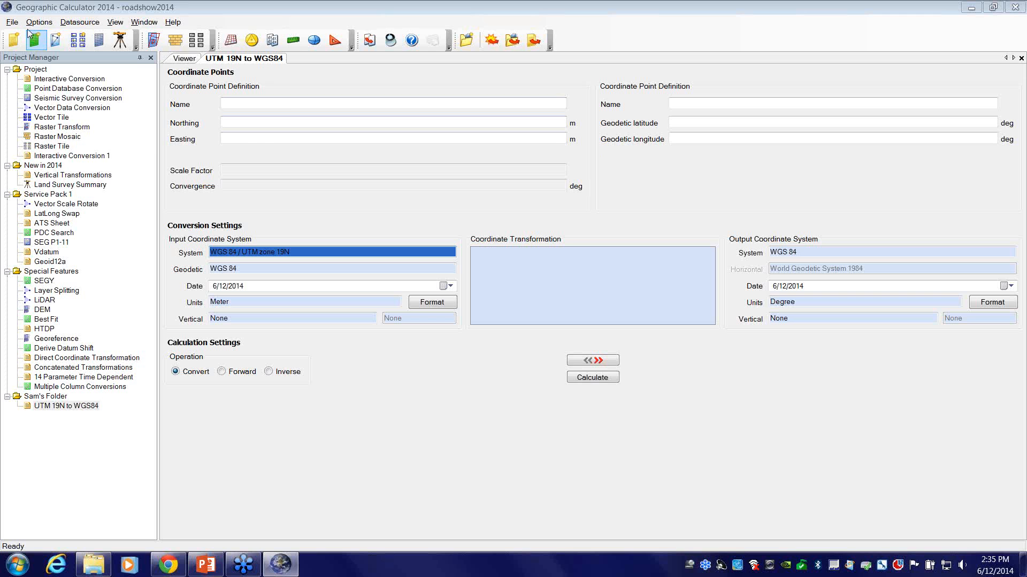
Save the roadshow2014 workspace with the new project and conversion job.
left_click(12, 22)
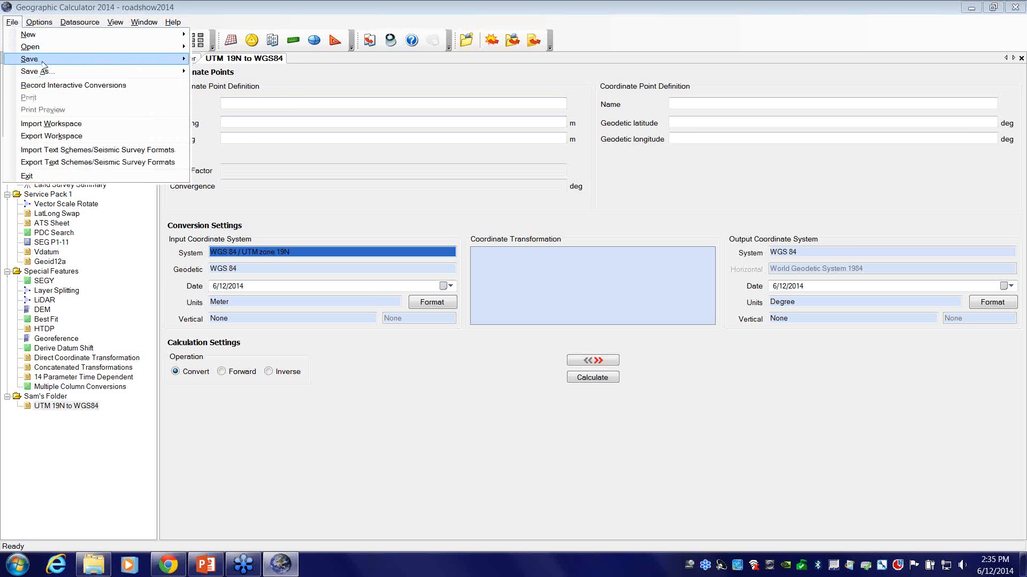
mouse_move(44, 64)
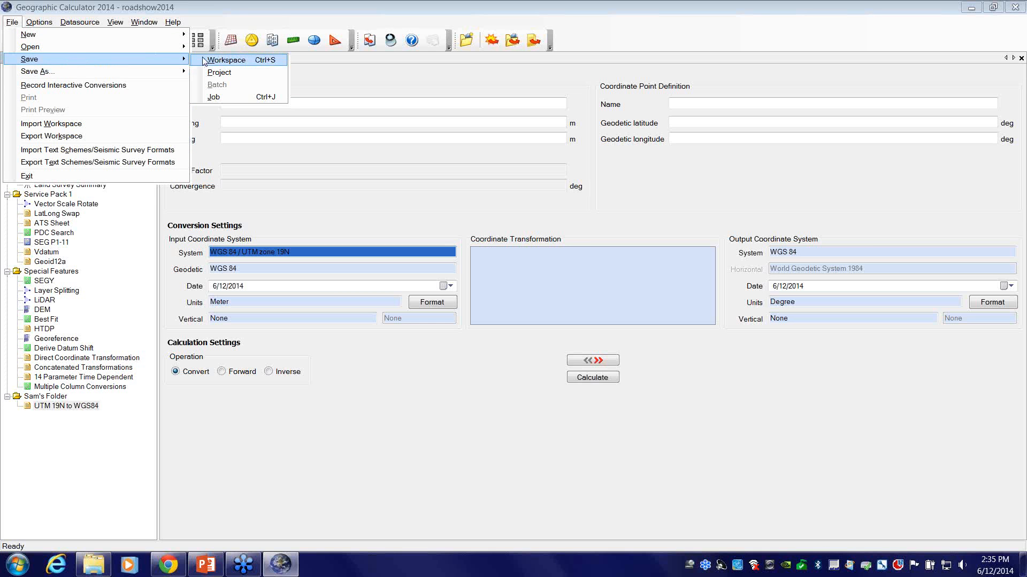
left_click(228, 61)
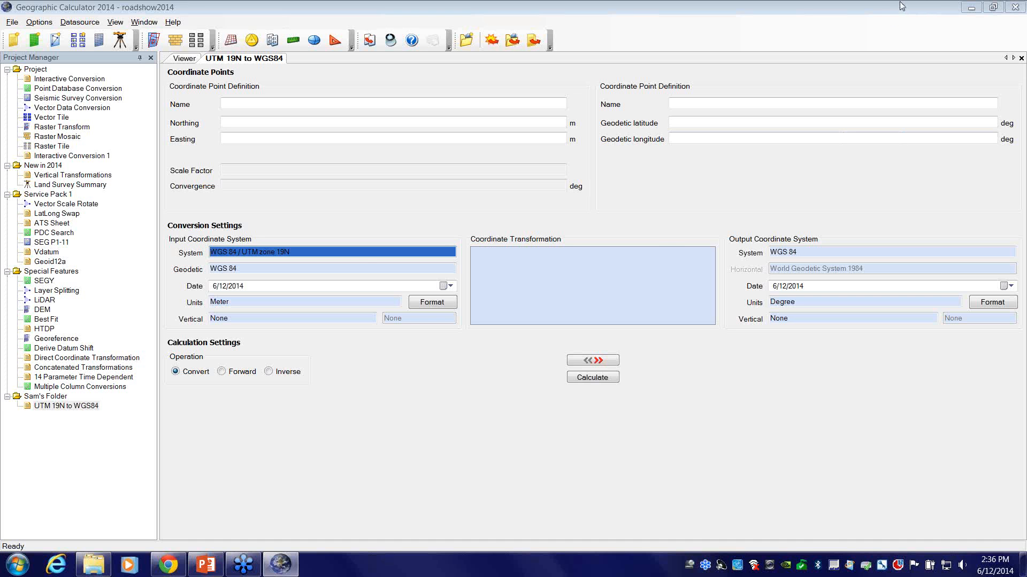
Close Geographic Calculator, keeping the workspace changes, and start the 64-bit version from the desktop.
left_click(1014, 7)
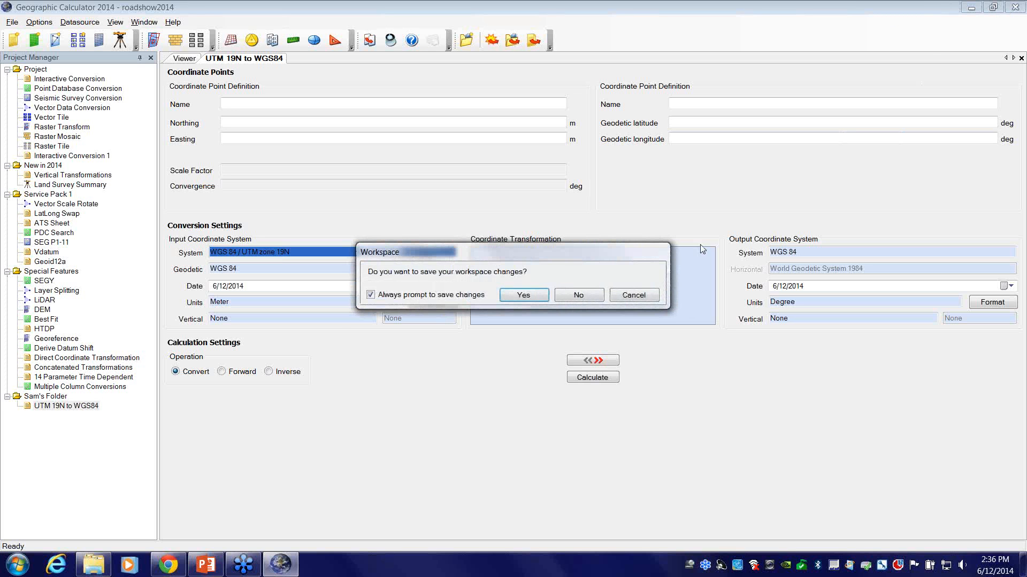
left_click(524, 294)
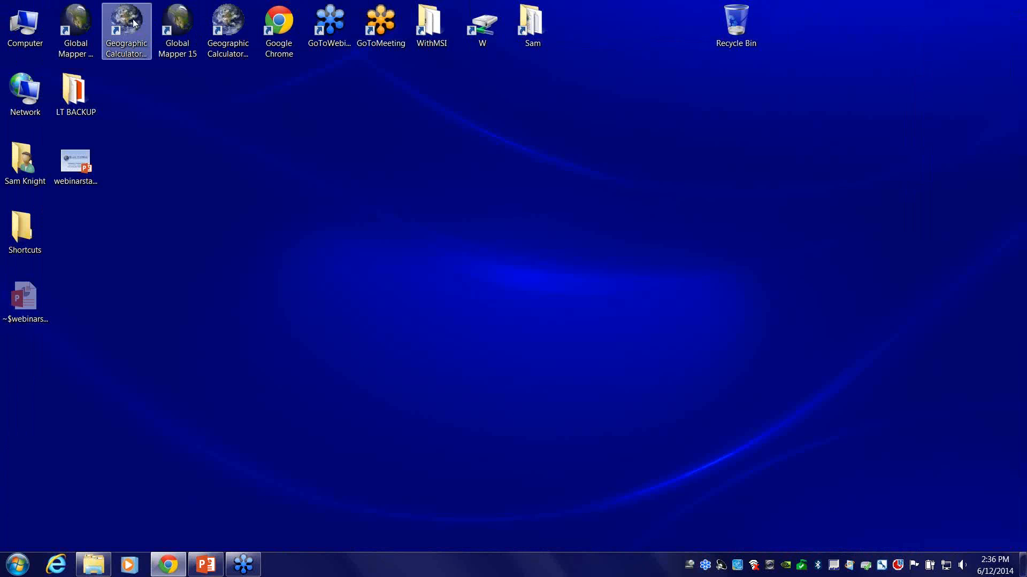
double_click(133, 22)
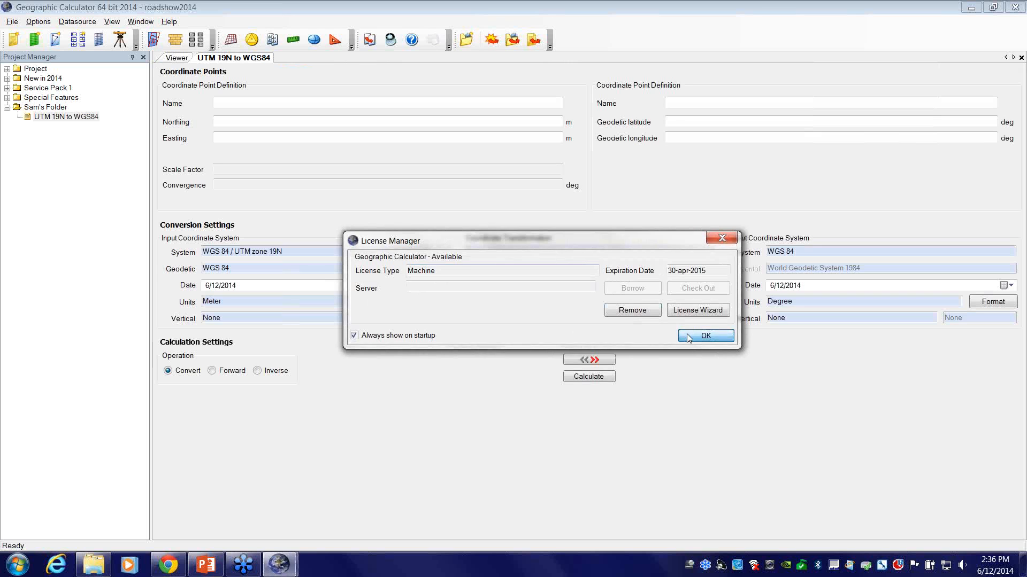
Dismiss the License Manager, expand the Project folder and select the UTM 19N to WGS84 job in the personal project.
left_click(689, 336)
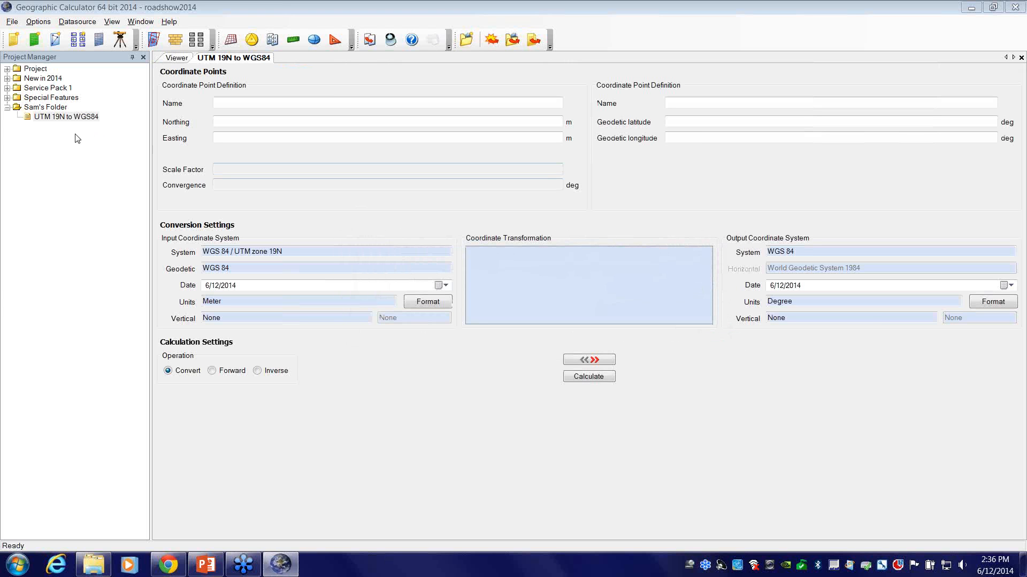
left_click(43, 110)
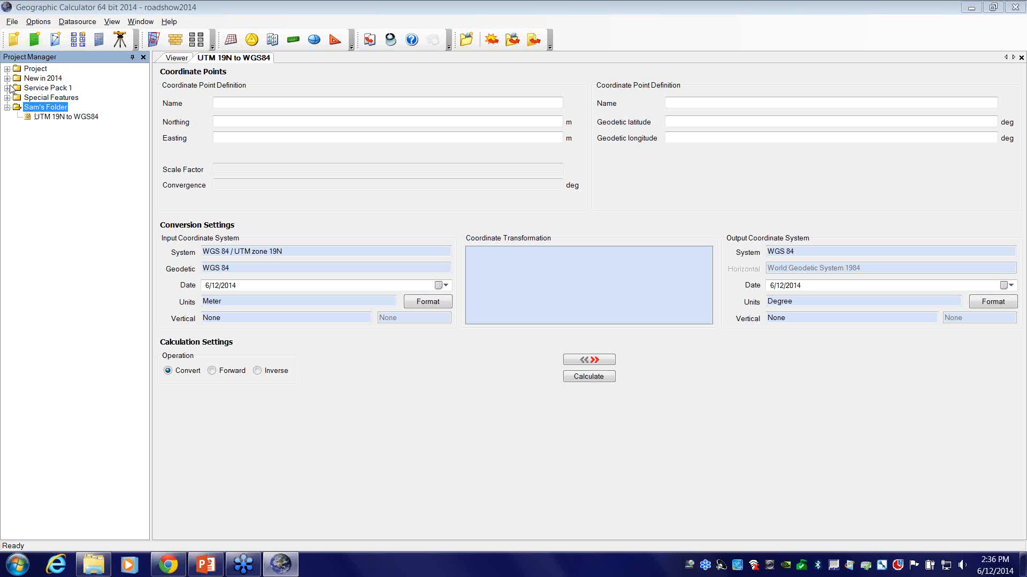
left_click(7, 69)
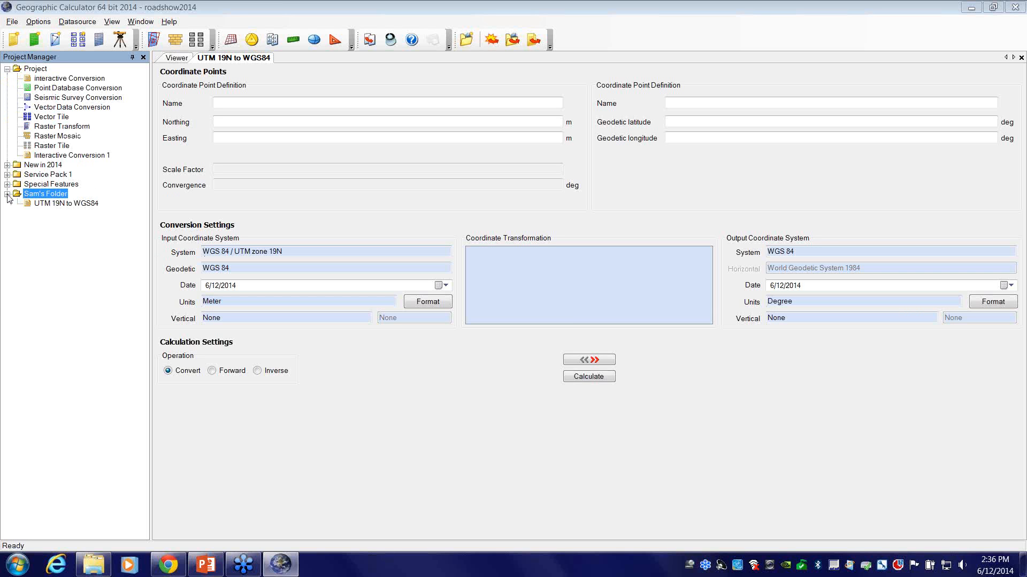
left_click(25, 203)
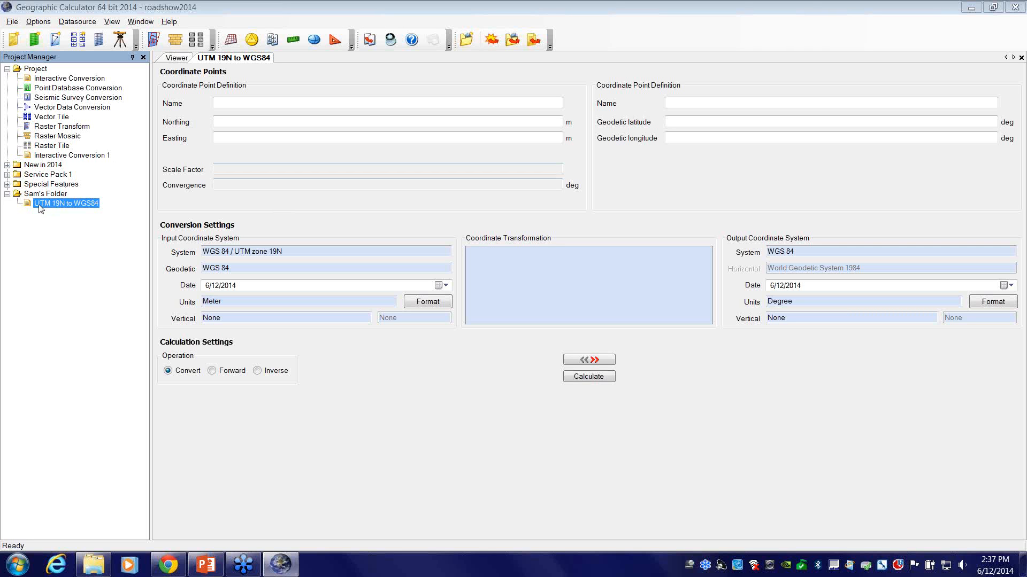
left_click(12, 21)
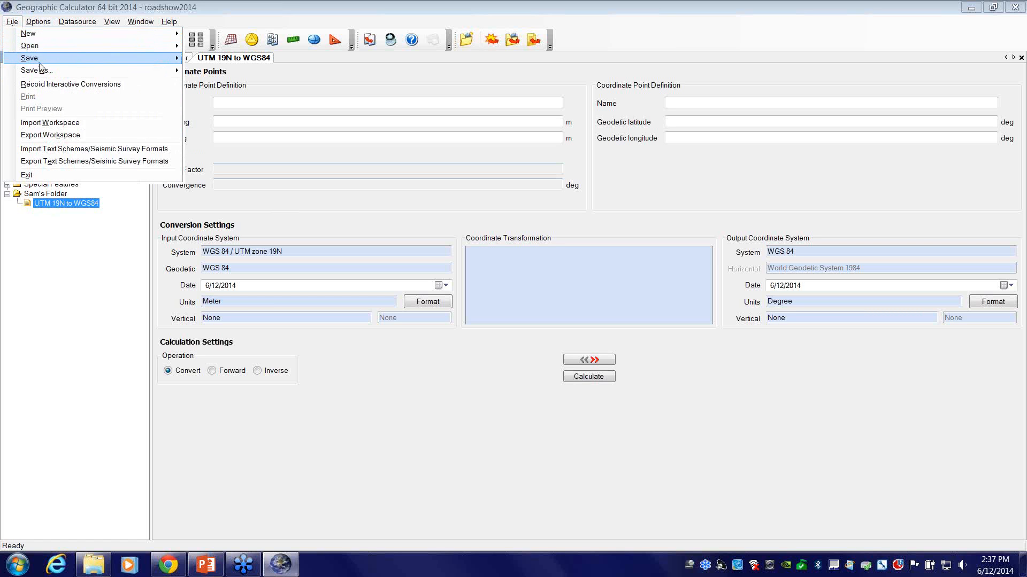
mouse_move(42, 73)
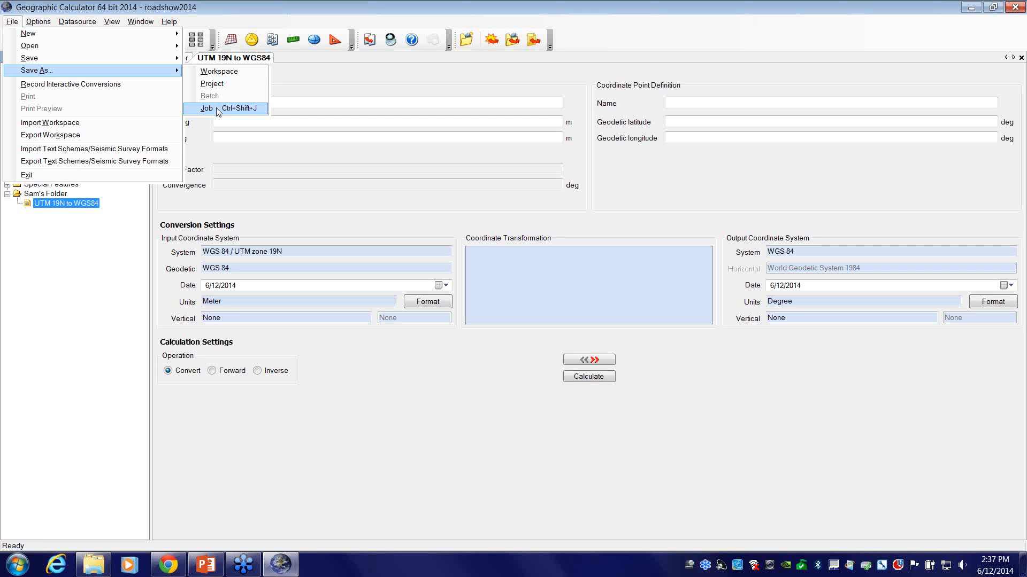
left_click(133, 238)
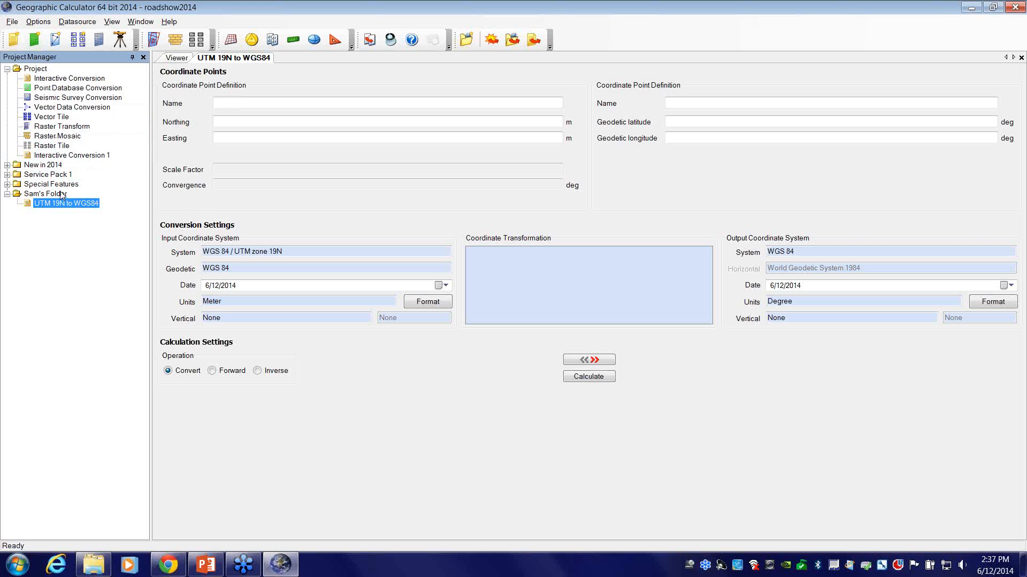
Open the Point Database Conversion job, view its batch generation settings, and close them without generating anything.
double_click(56, 88)
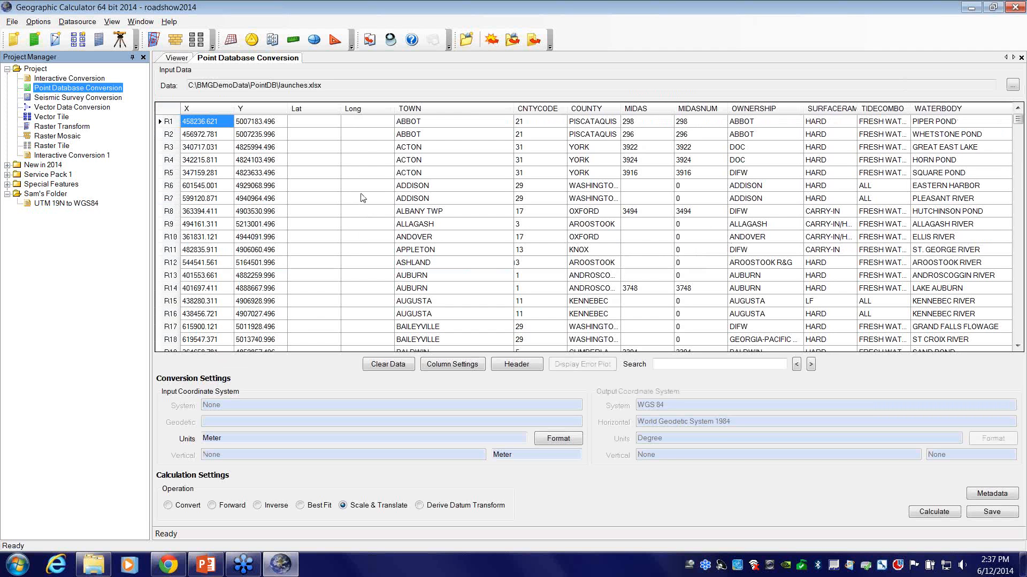
right_click(29, 91)
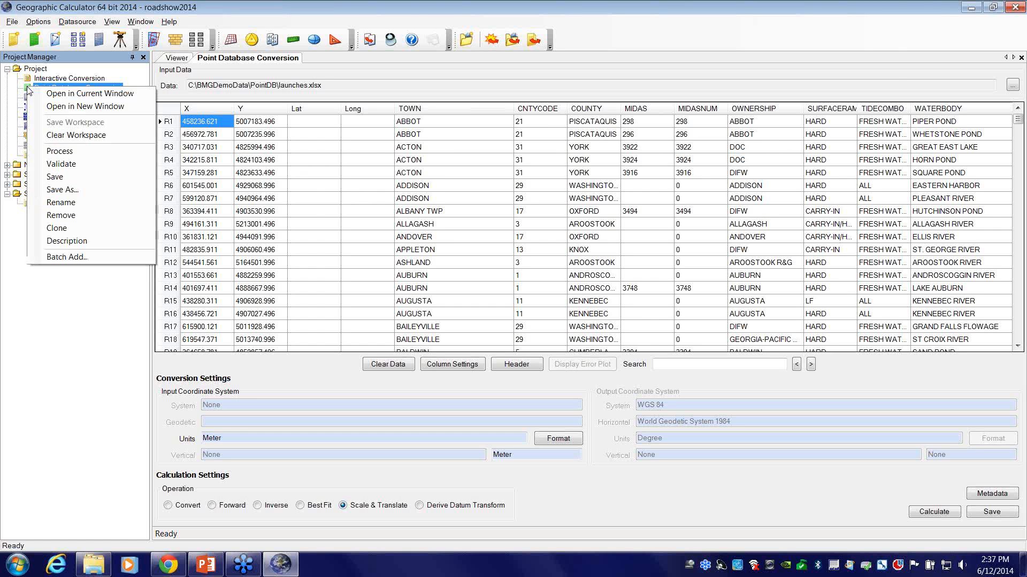
left_click(100, 257)
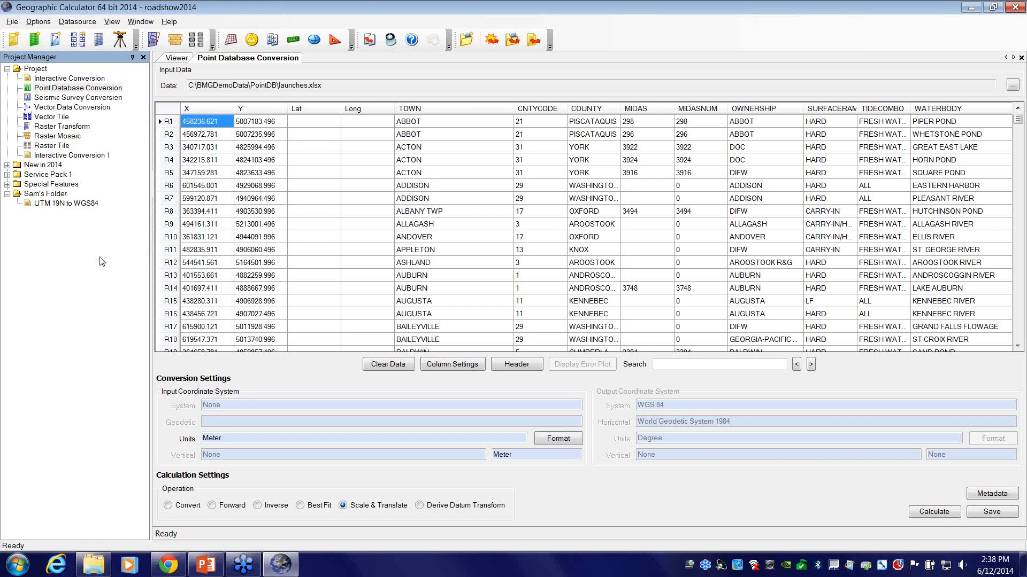
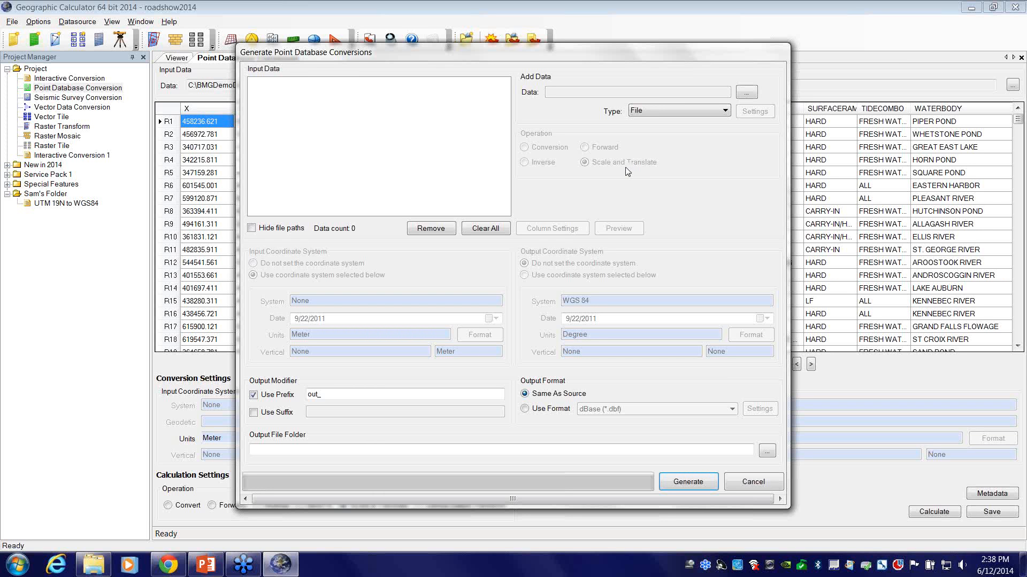
left_click(753, 482)
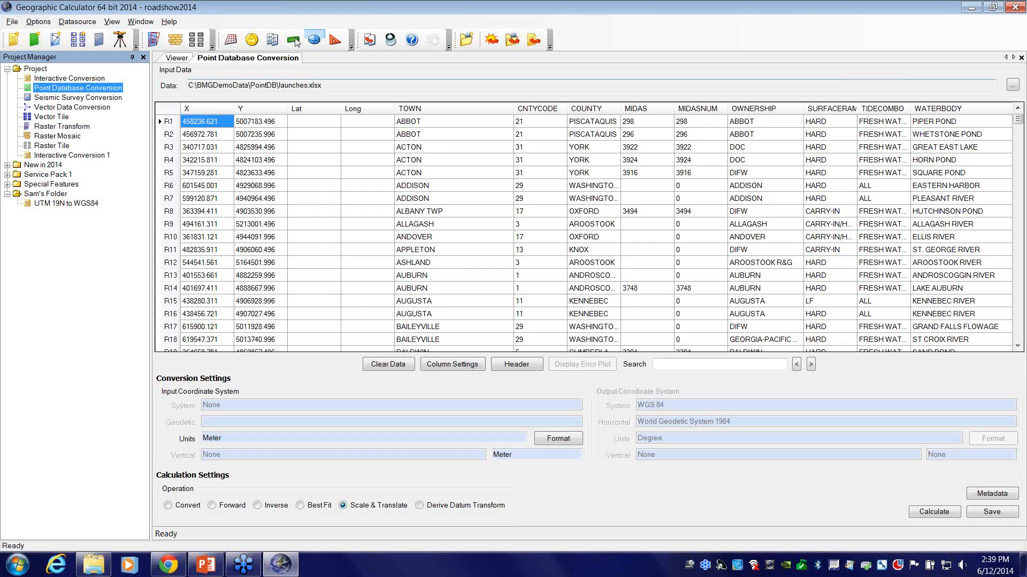
left_click(12, 22)
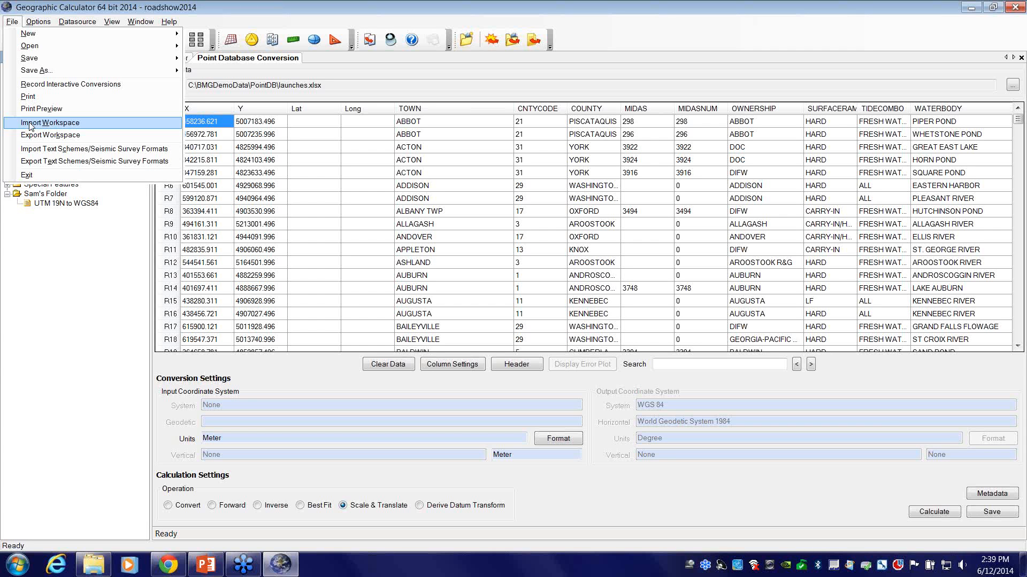
left_click(492, 66)
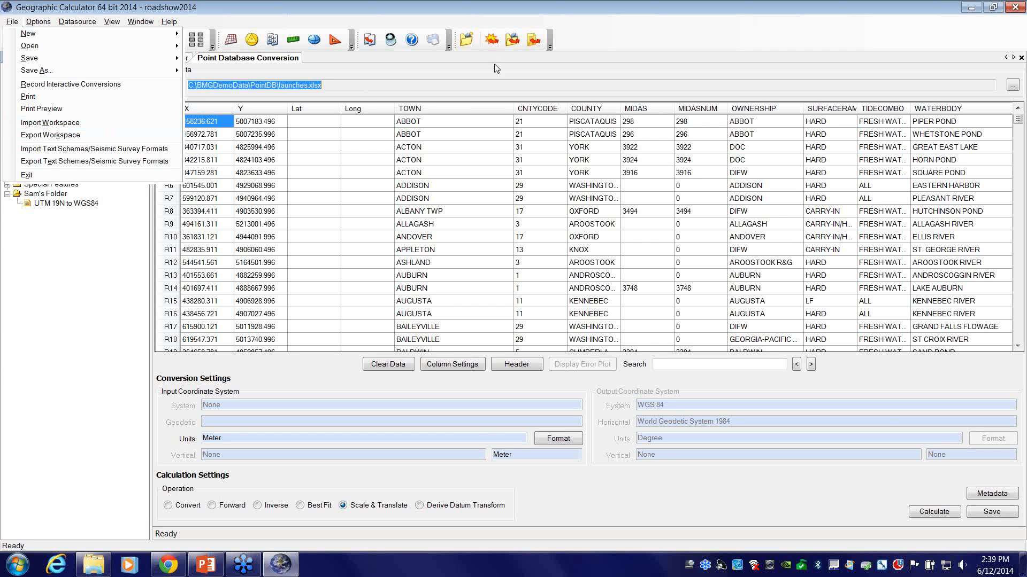
Open the Seismic Survey Conversion and Vector Data Conversion jobs and examine the vector job's input data path.
double_click(33, 100)
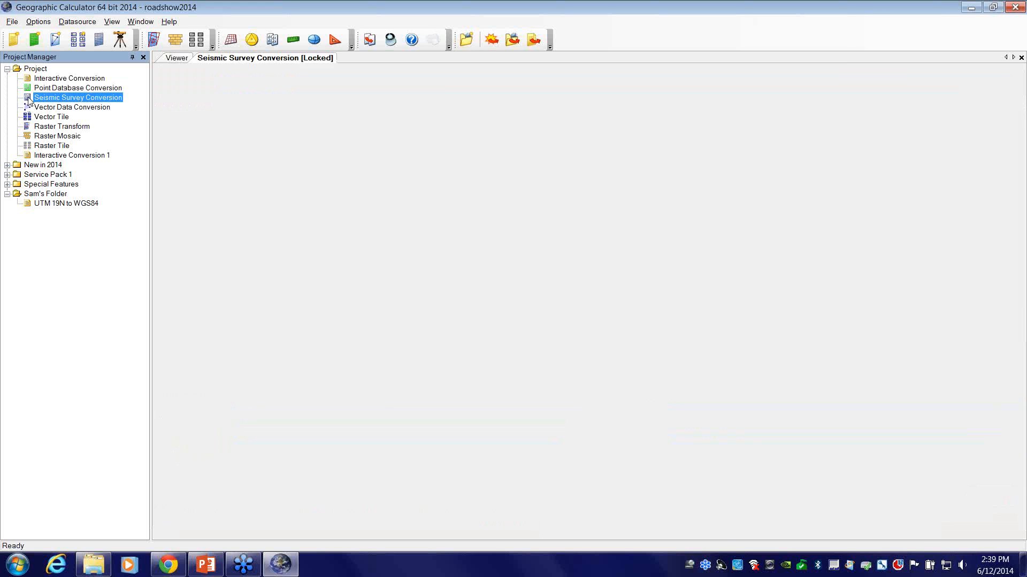
double_click(33, 107)
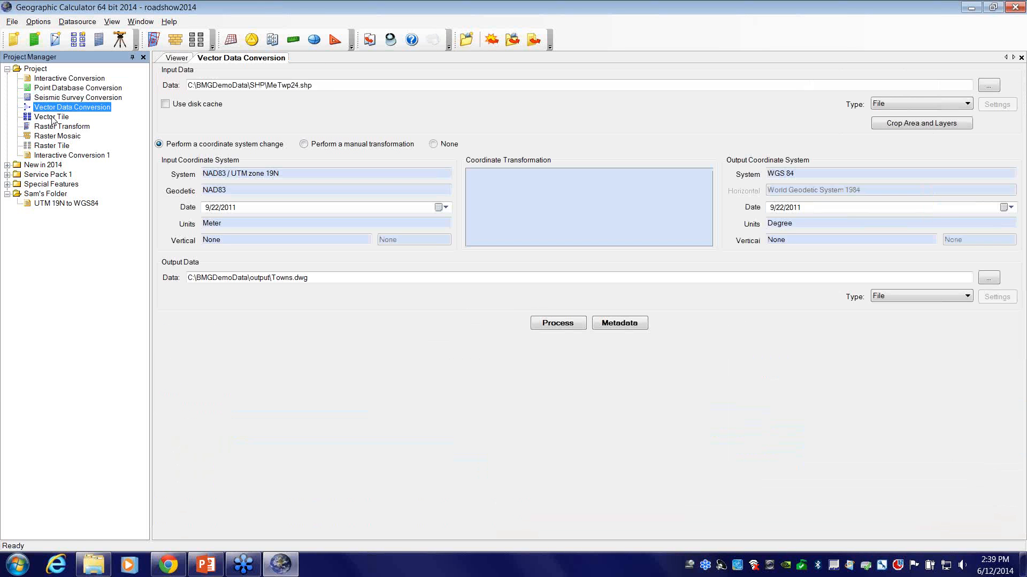
left_click(325, 84)
left_click_drag(325, 84, 188, 85)
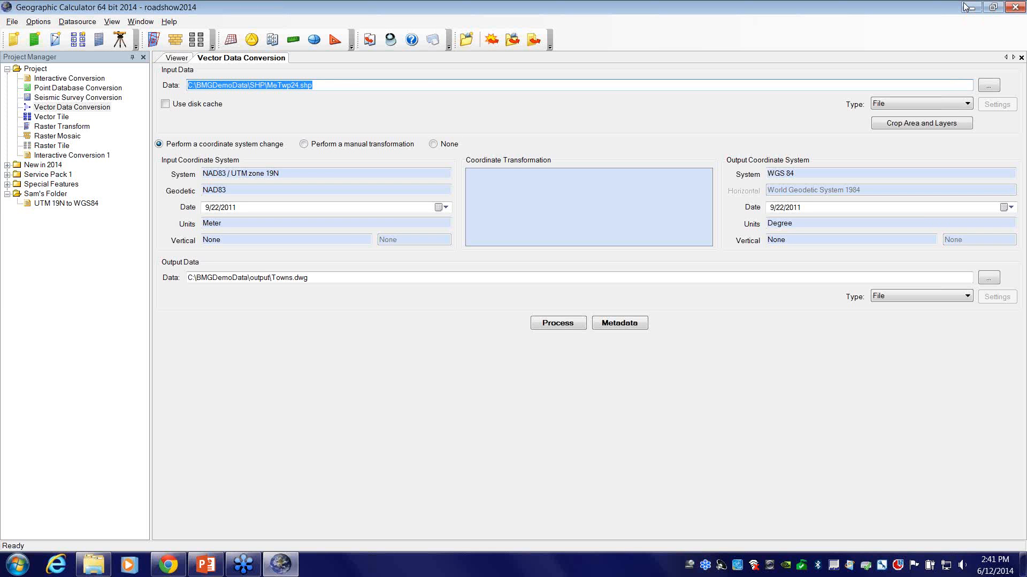
left_click(263, 83)
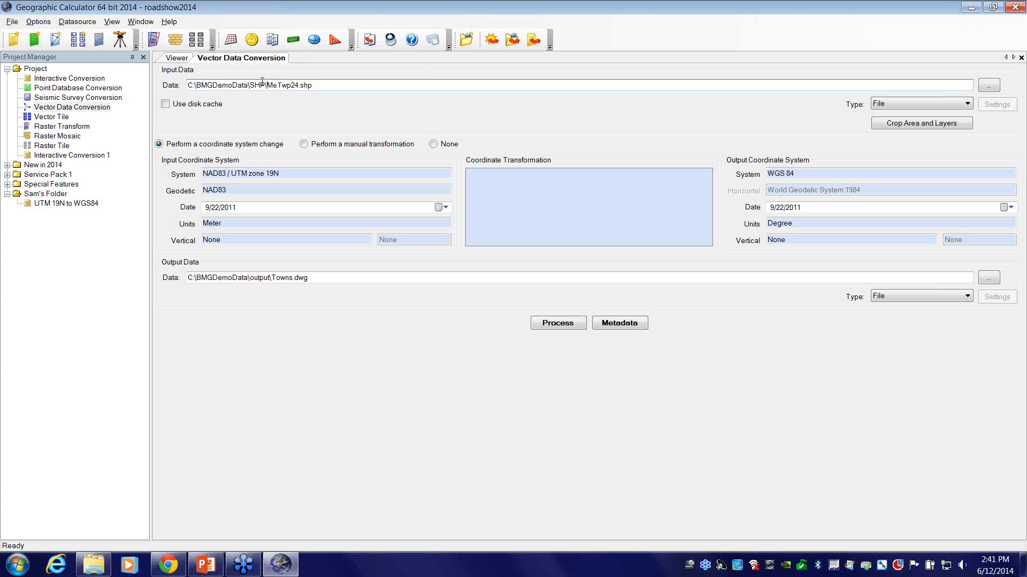
Copy C:\BMGDemoData from the vector job's input path and open that folder in Windows Explorer.
left_click_drag(248, 84, 188, 96)
key("ctrl+c")
left_click(97, 566)
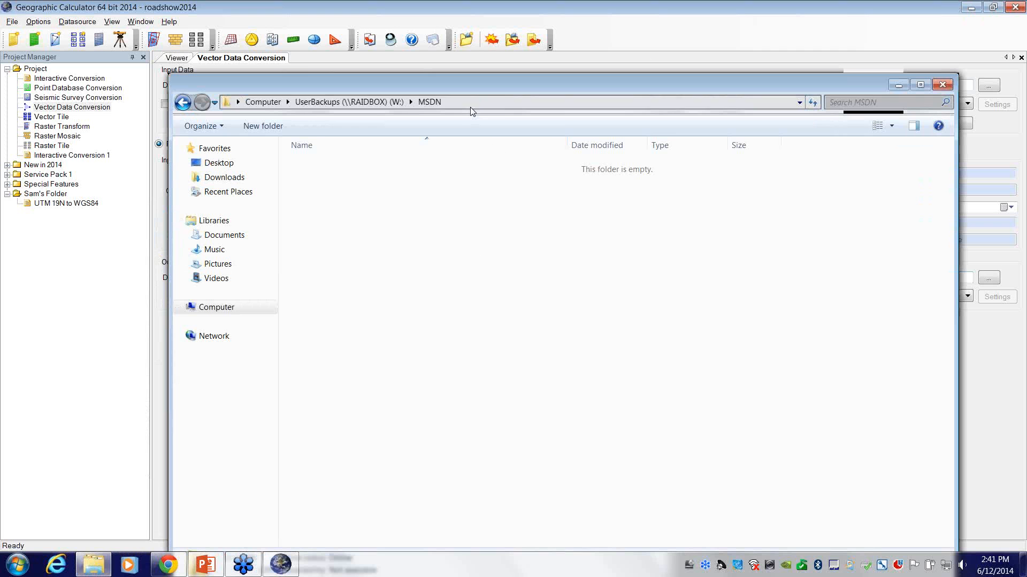
left_click(472, 103)
key("ctrl+v")
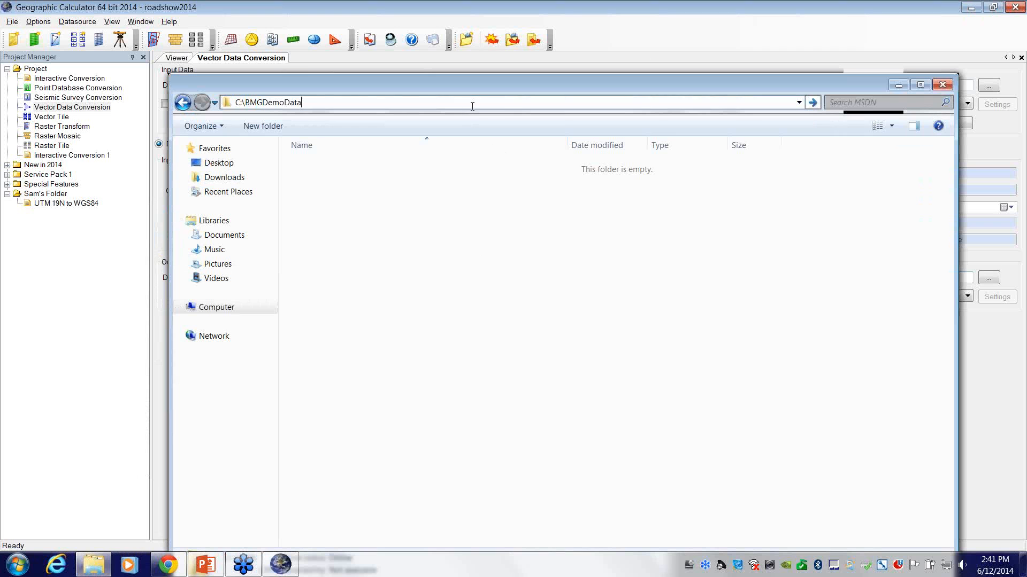
key("Return")
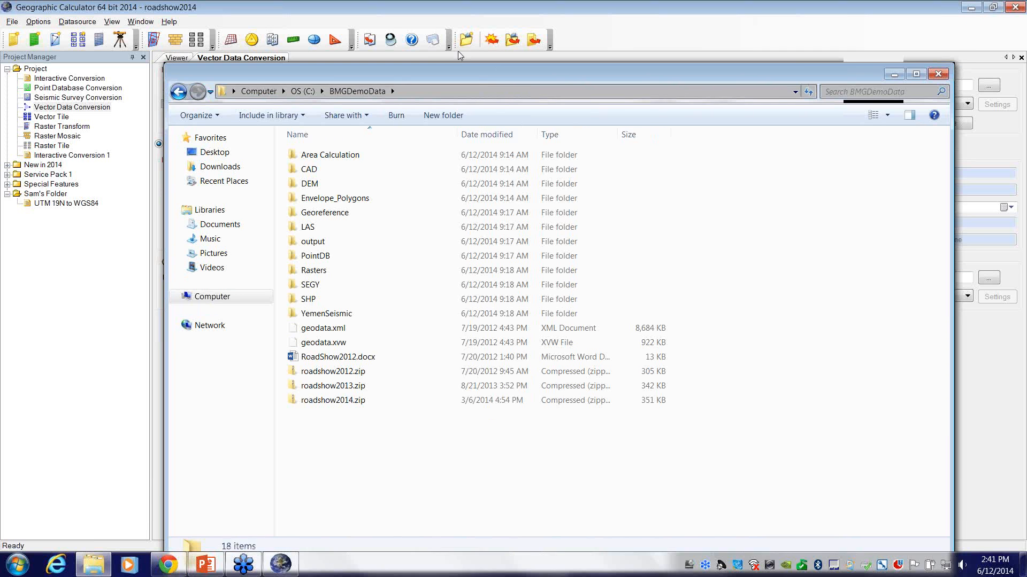
left_click_drag(457, 67, 403, 26)
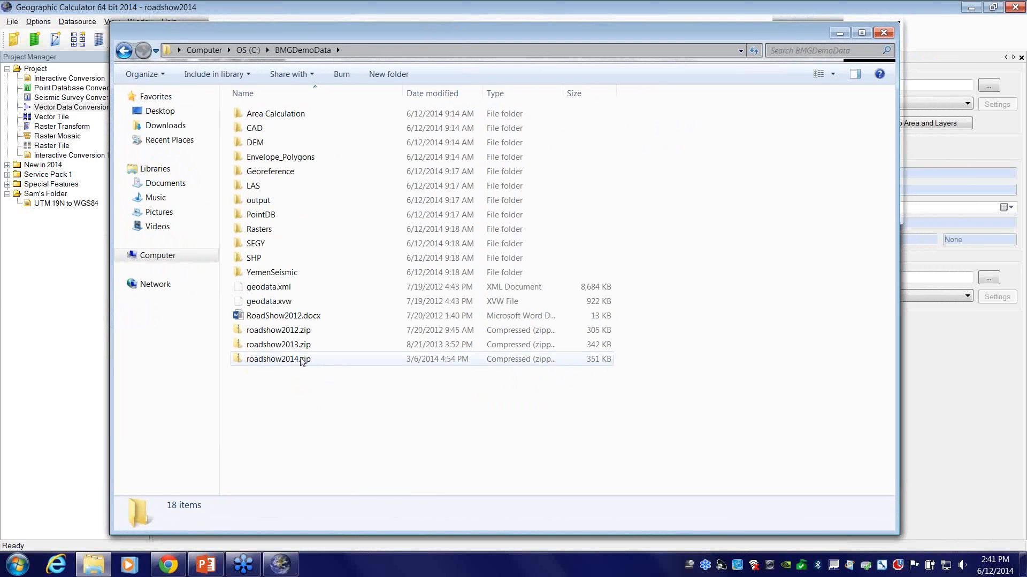
Examine roadshow2014.zip and the contents of the LAS and CAD folders in BMGDemoData.
left_click(302, 362)
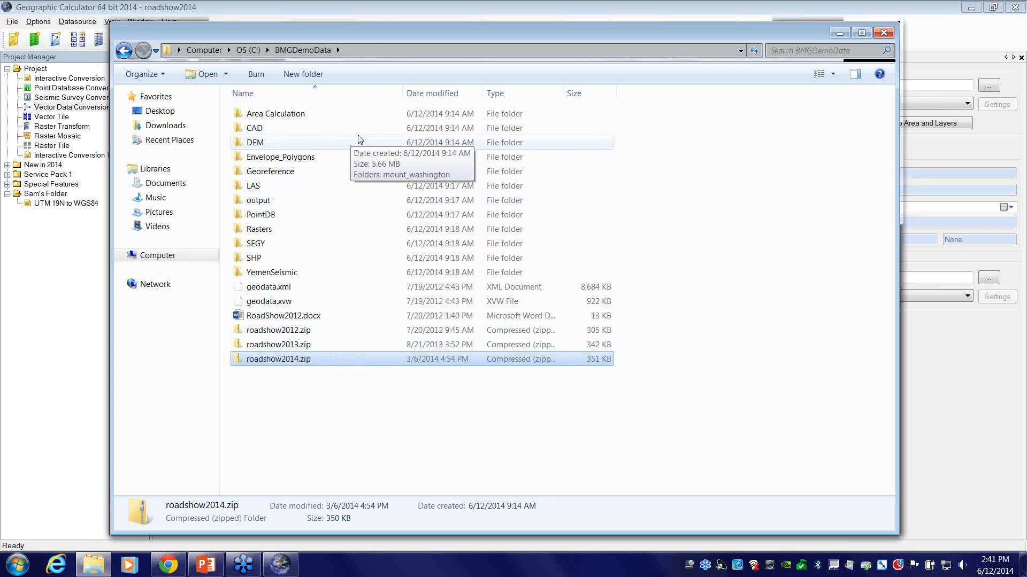
double_click(266, 188)
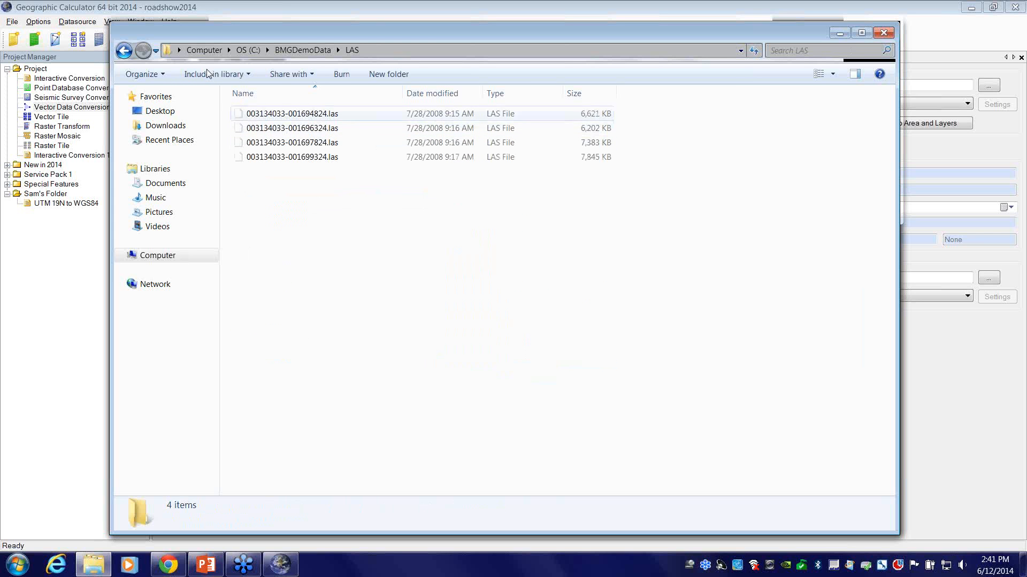
key("BackSpace")
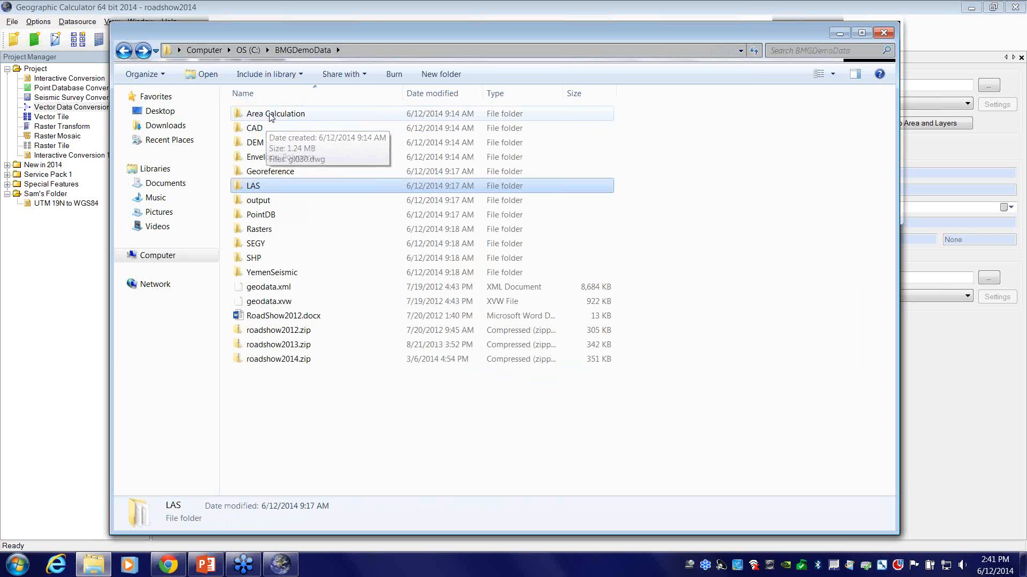
double_click(265, 128)
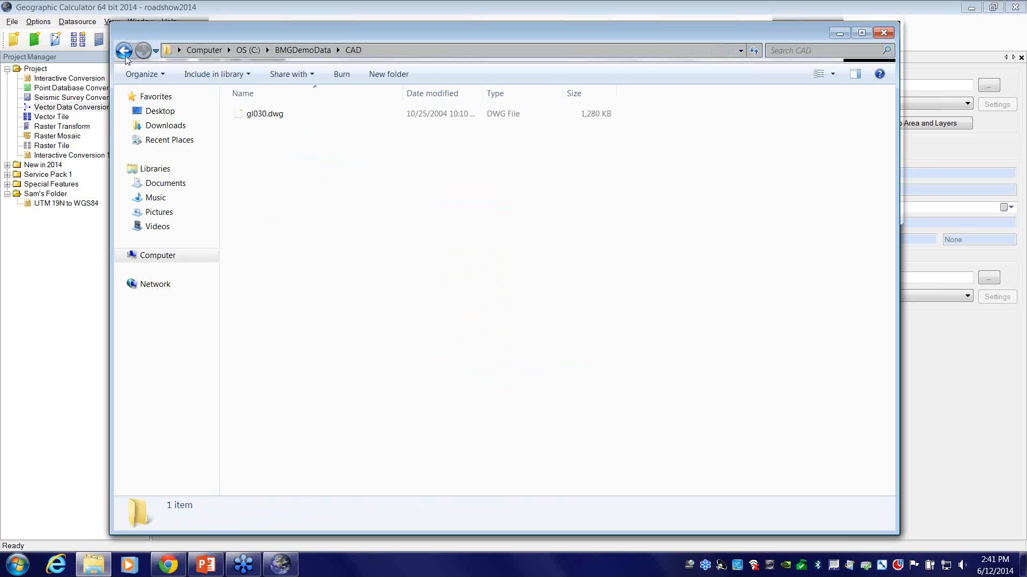
key("BackSpace")
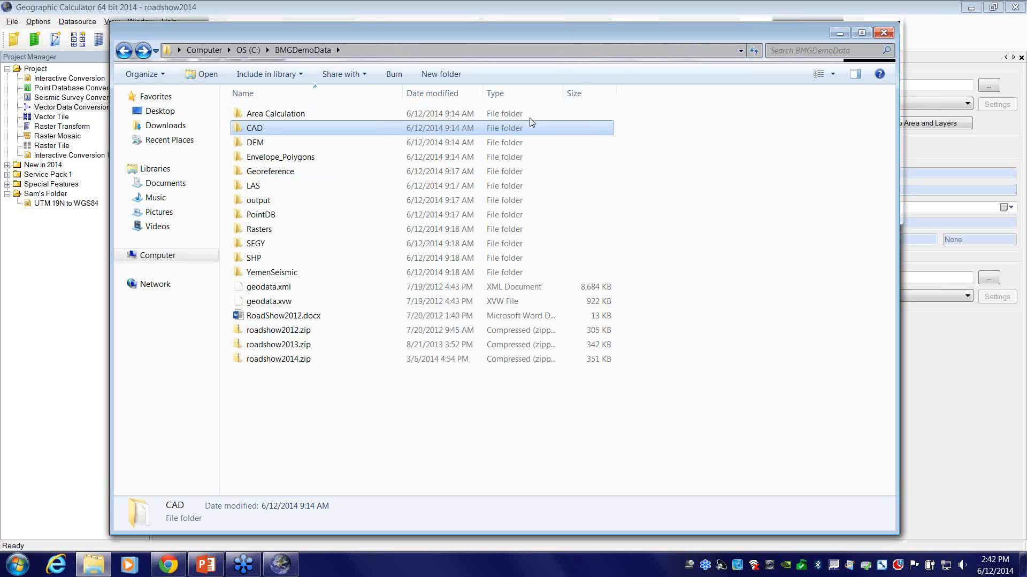
In Geographic Calculator, export the whole workspace to the desktop as a zip named with the owner's first name plus "workspace", and select the exported file.
left_click(115, 3)
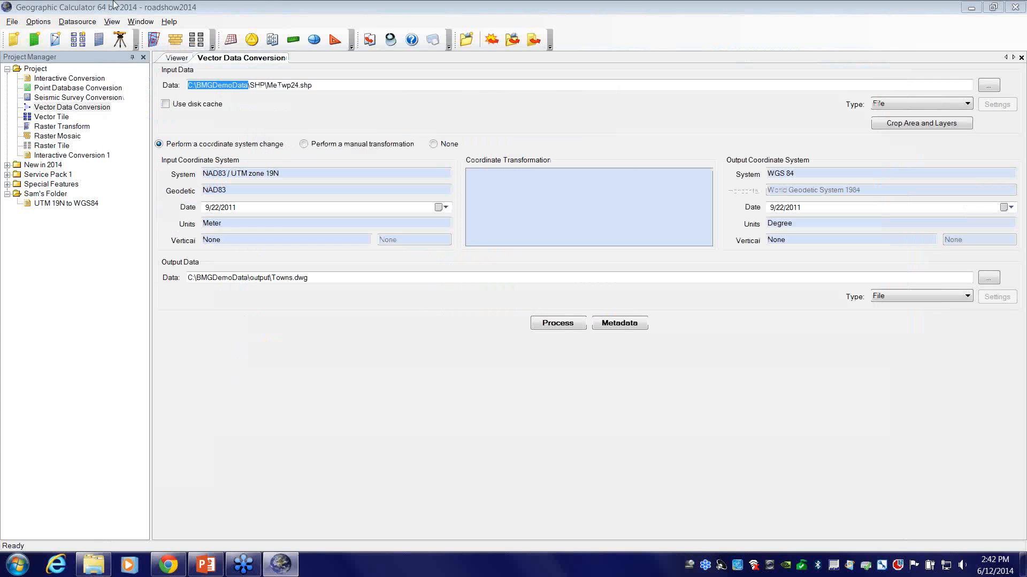
left_click(12, 21)
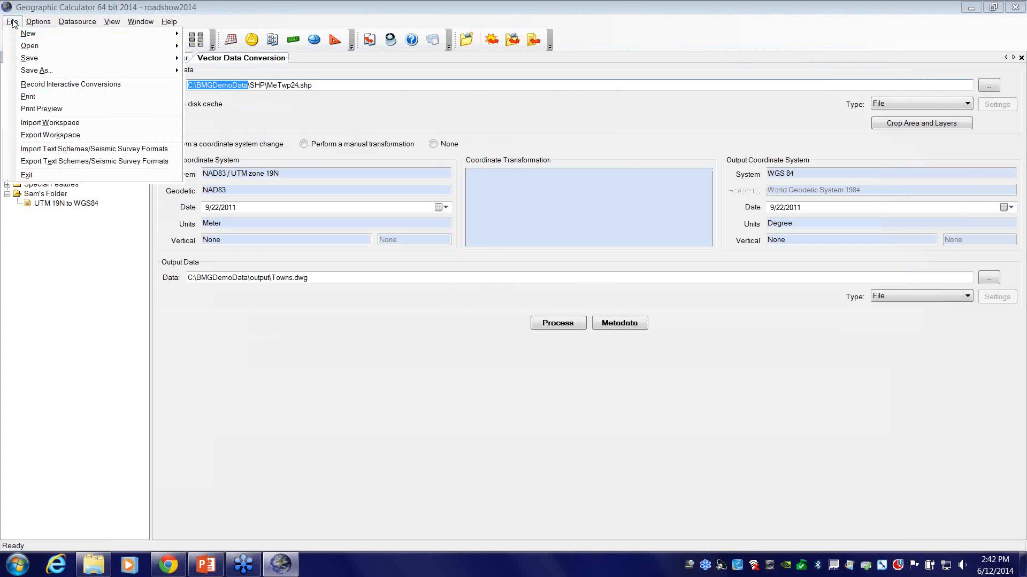
left_click(84, 137)
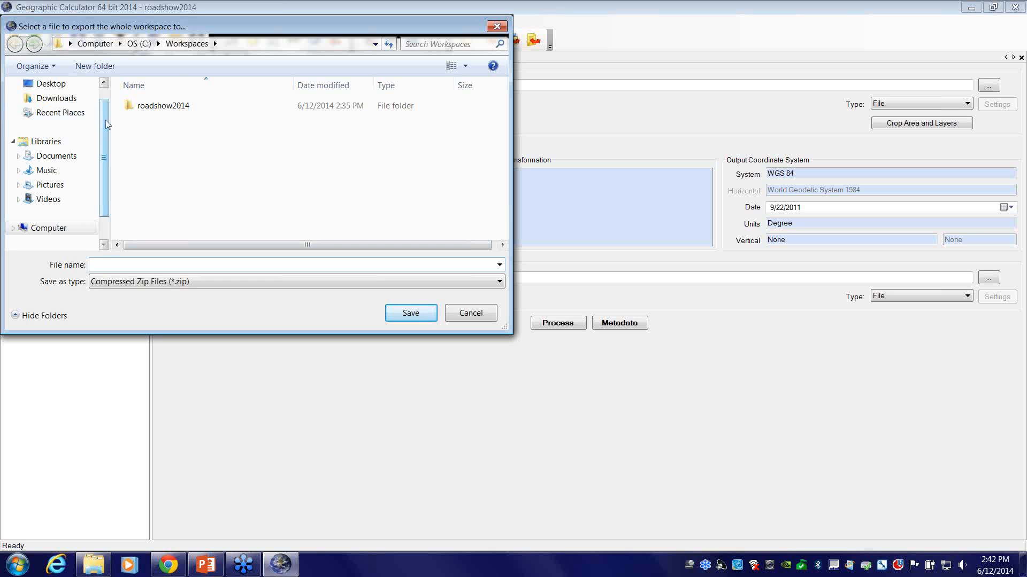
scroll(106, 124, "up", 1)
left_click(48, 103)
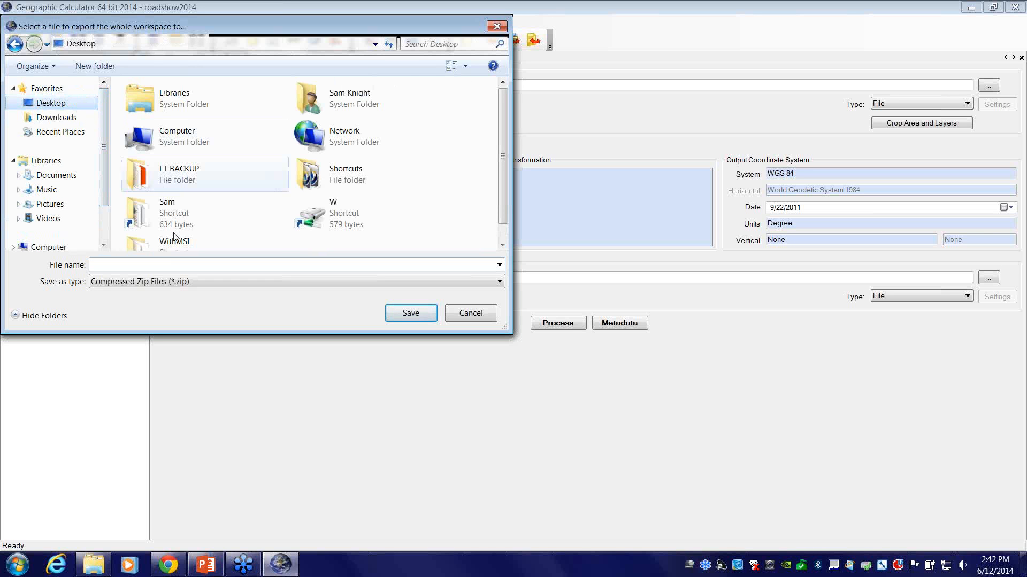
left_click(159, 264)
type("sam")
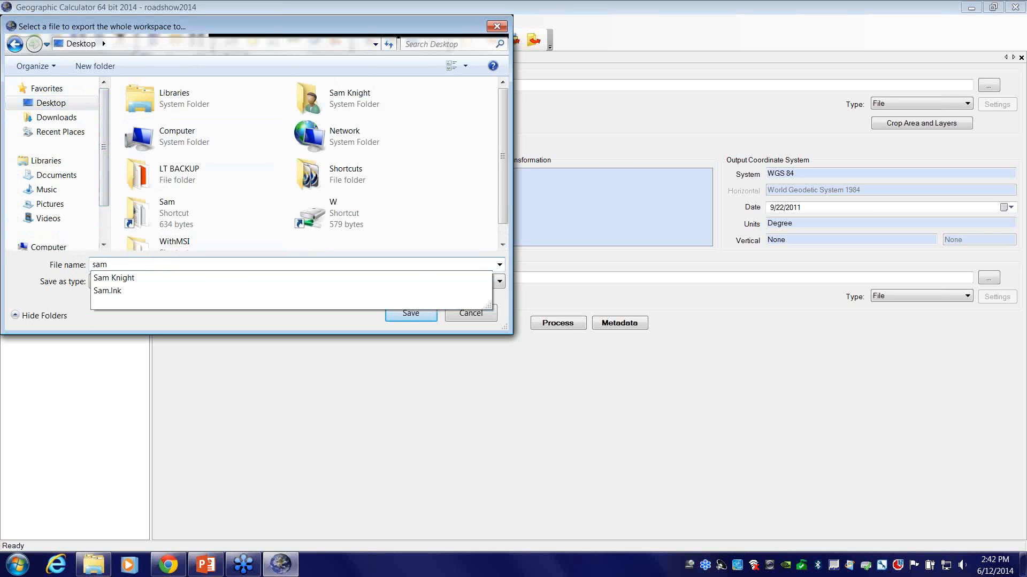
type(" s wor")
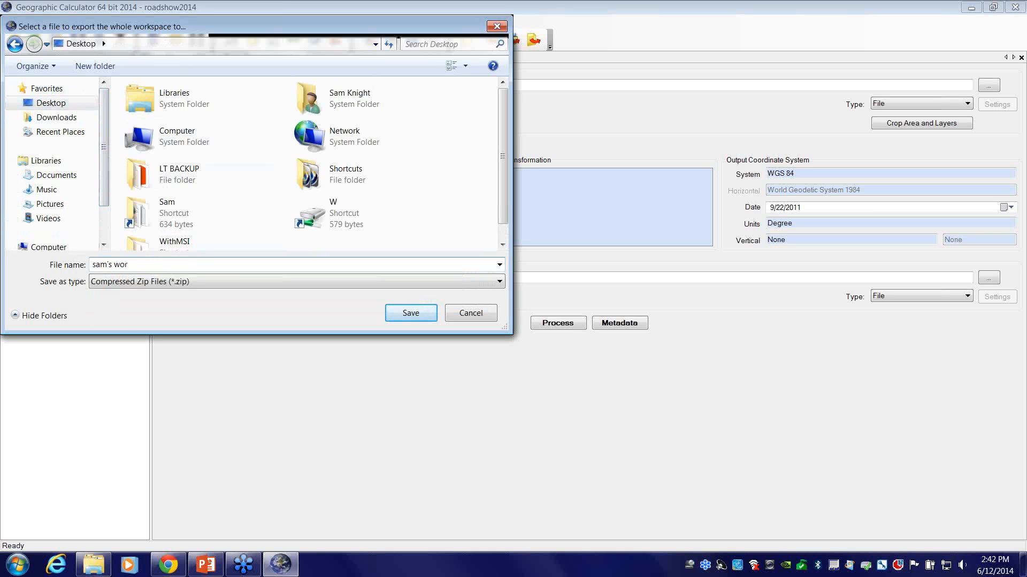
type("kspace")
left_click(407, 313)
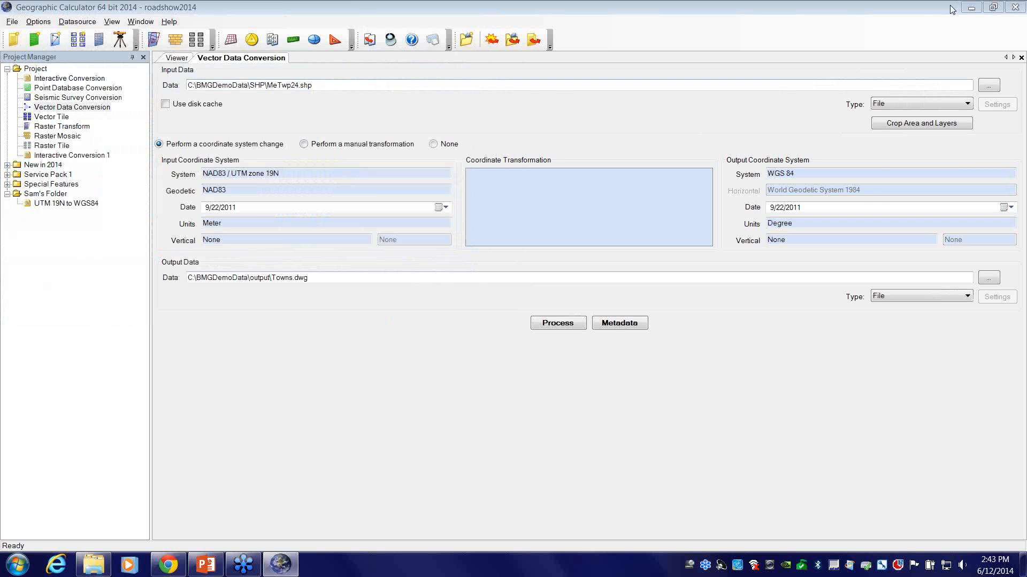
left_click(971, 7)
left_click(24, 368)
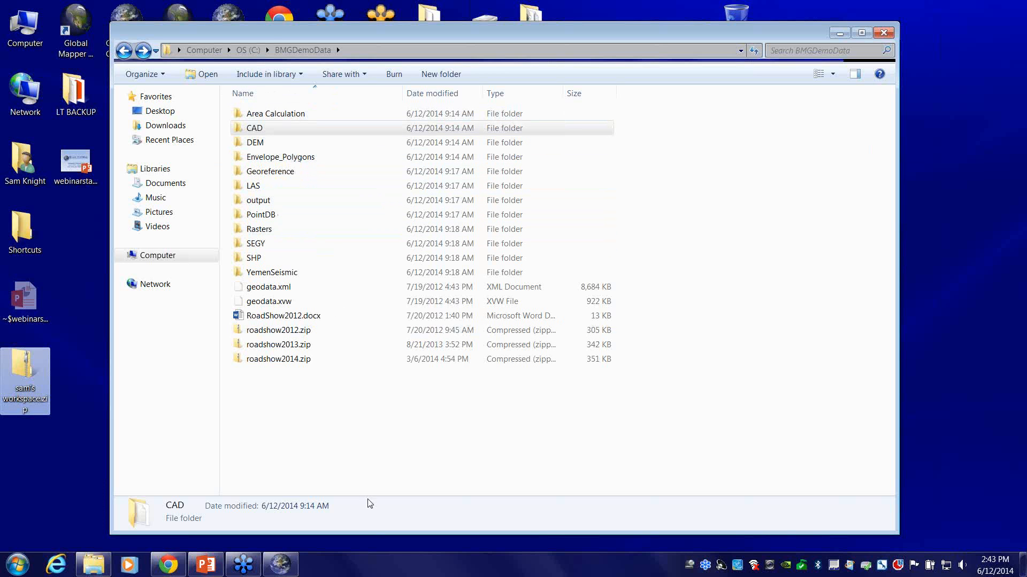
In Geographic Calculator, start saving the workspace under another location, examine the available drives and network locations, and close without saving.
left_click(280, 564)
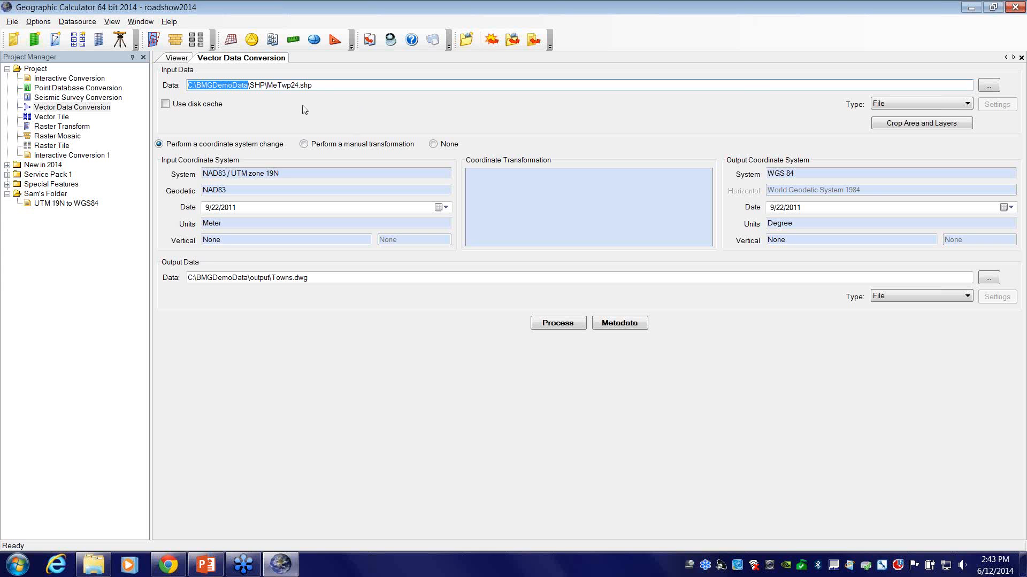
left_click(13, 24)
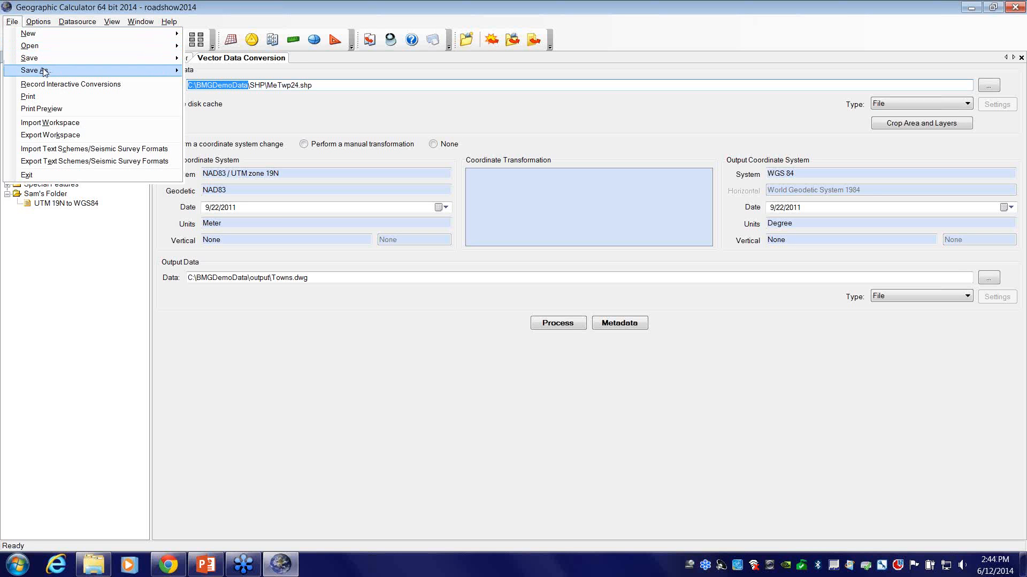
mouse_move(56, 72)
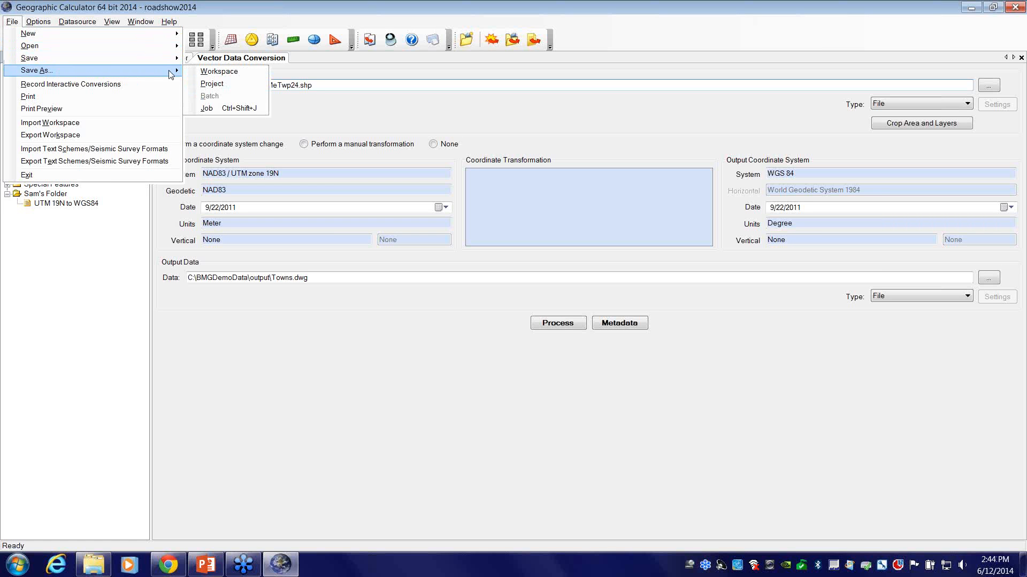
left_click(241, 71)
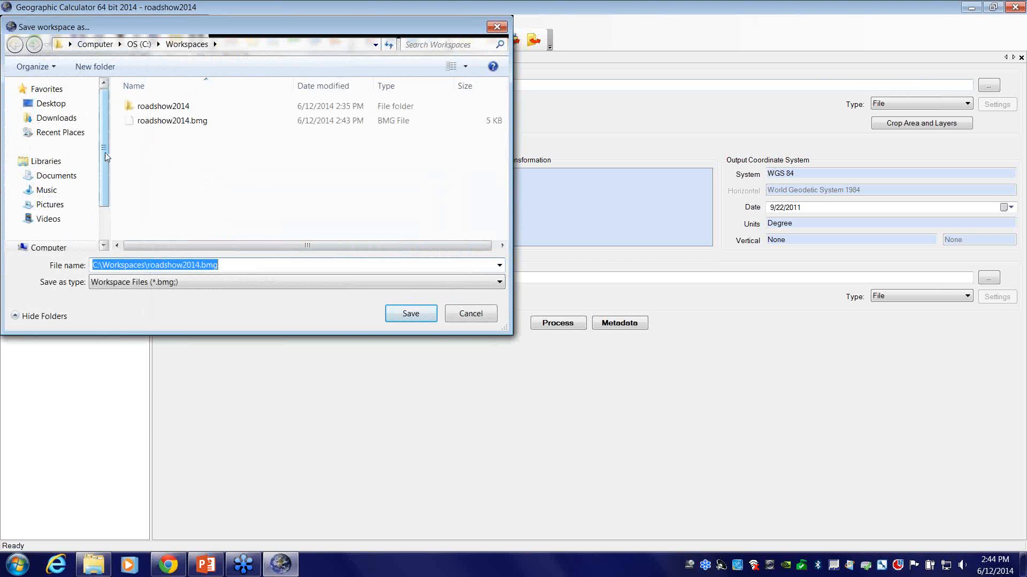
scroll(105, 152, "down", 2)
left_click(13, 201)
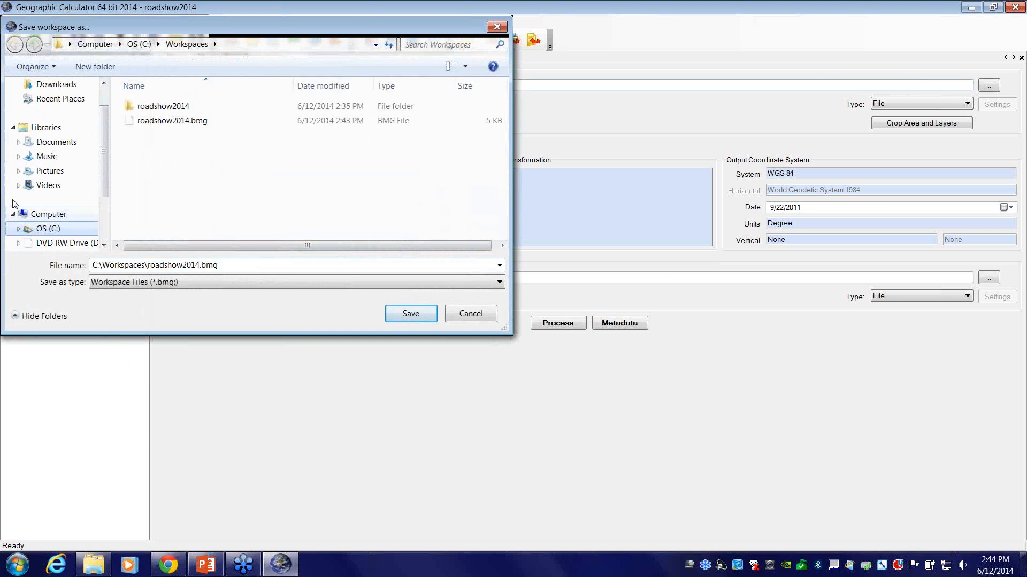
scroll(101, 164, "down", 2)
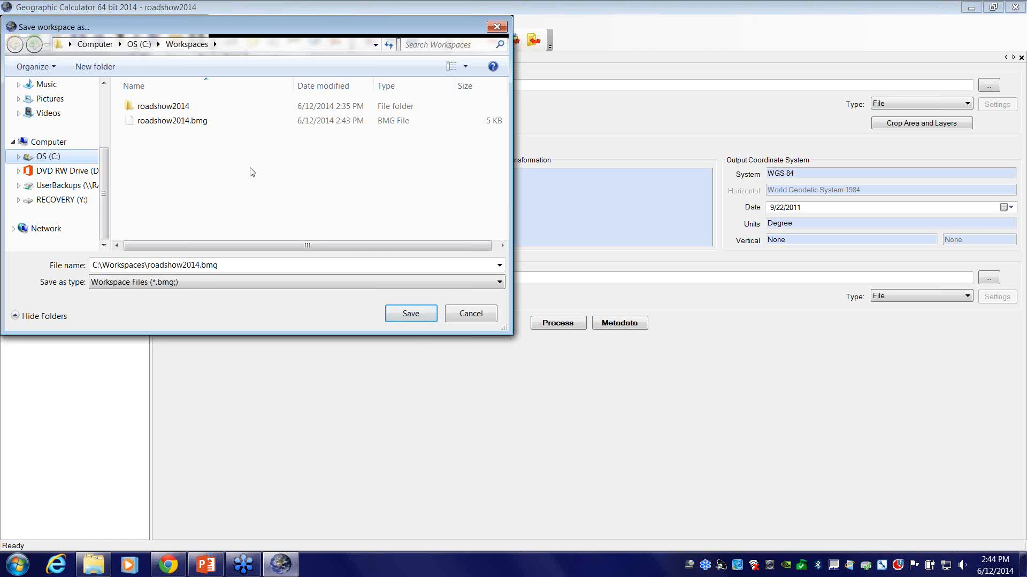
left_click(493, 25)
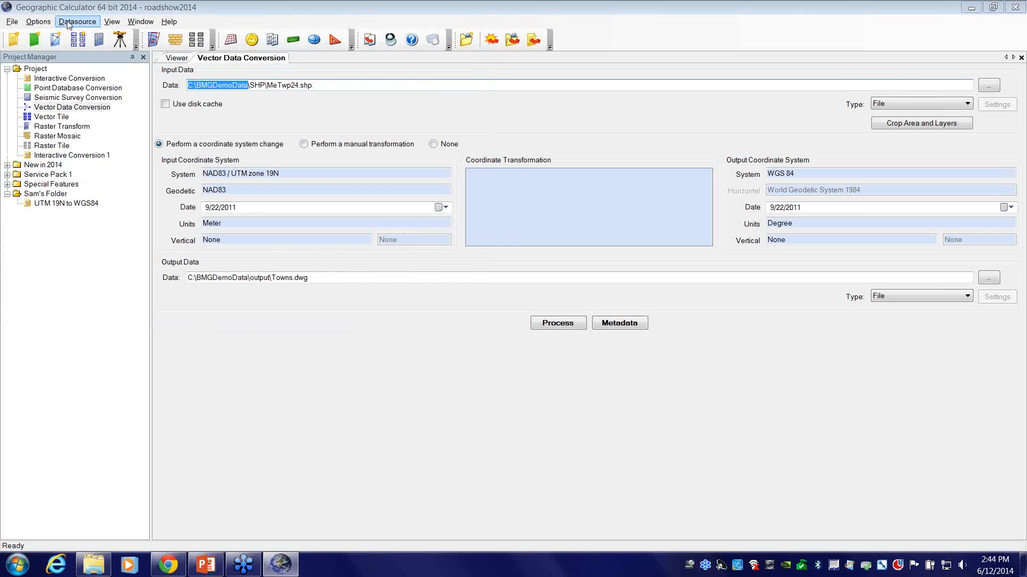
Examine the File Locations preferences for the workspace, datasource and data paths, and close the preferences without changes.
left_click(69, 24)
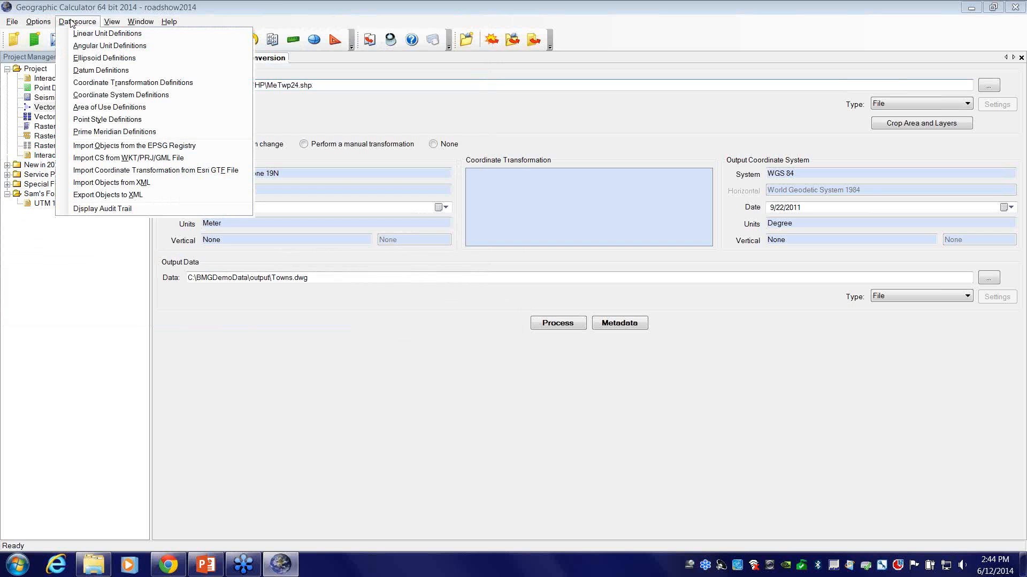
mouse_move(43, 23)
left_click(50, 61)
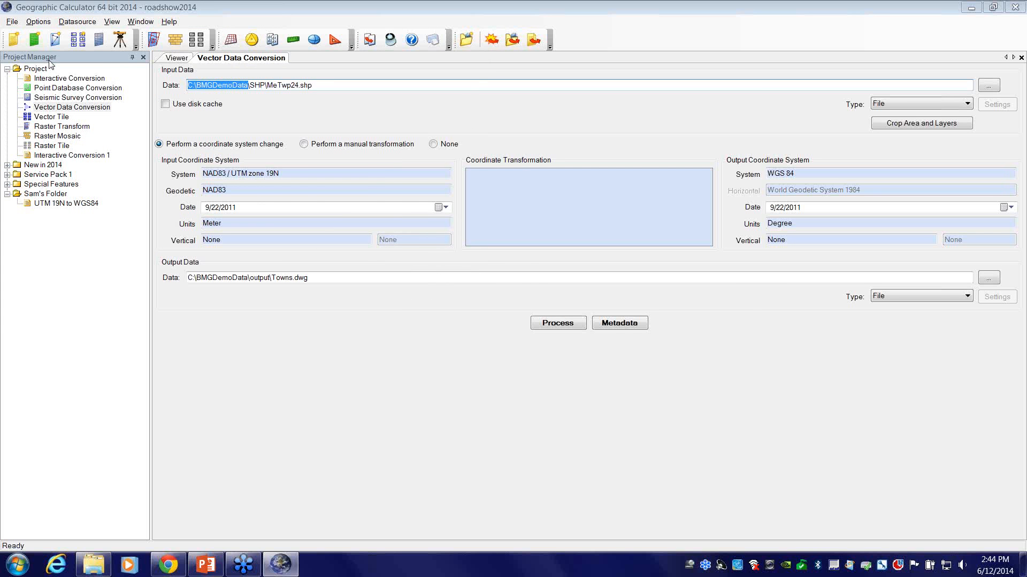
left_click(297, 123)
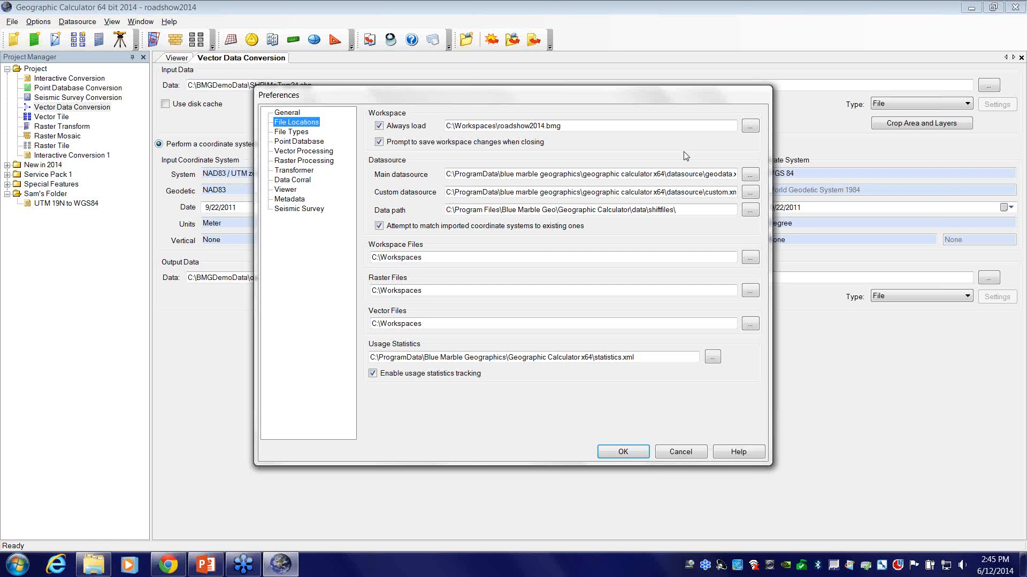
left_click(681, 452)
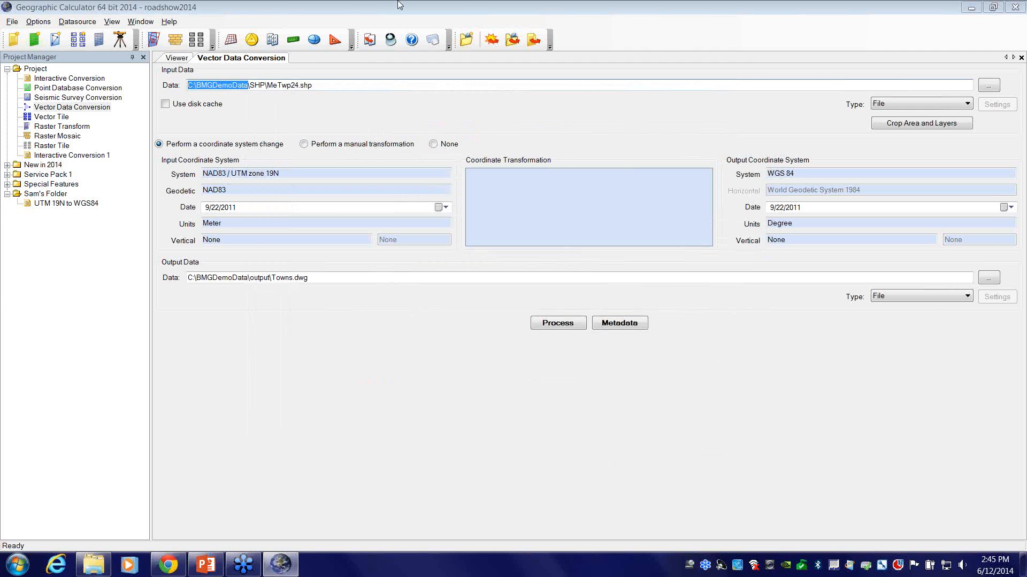
Review the Point Database Conversion, Interactive Conversion and Interactive Conversion 1 jobs, dismissing the Windows color scheme prompt.
left_click(236, 8)
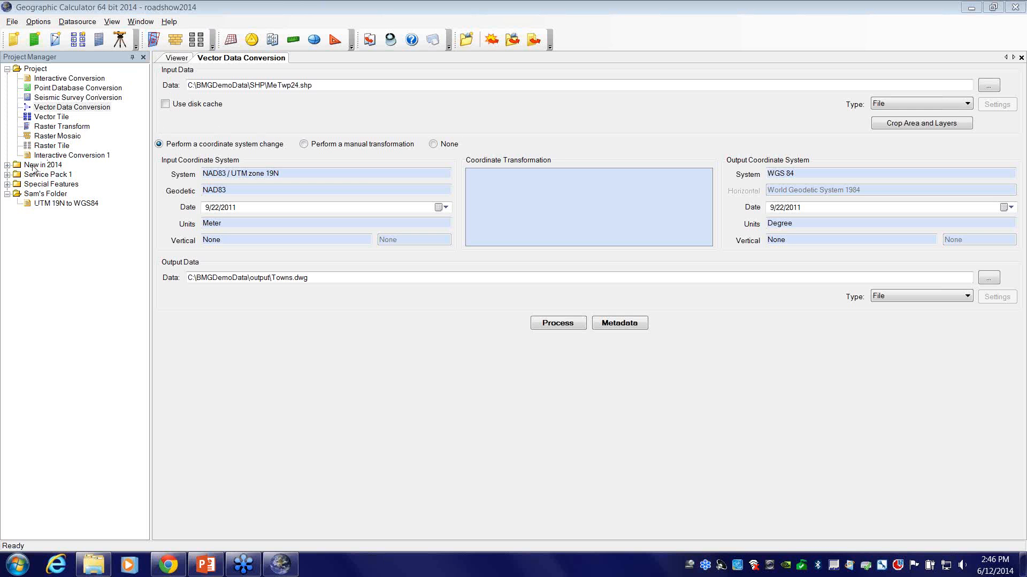
double_click(47, 98)
double_click(47, 88)
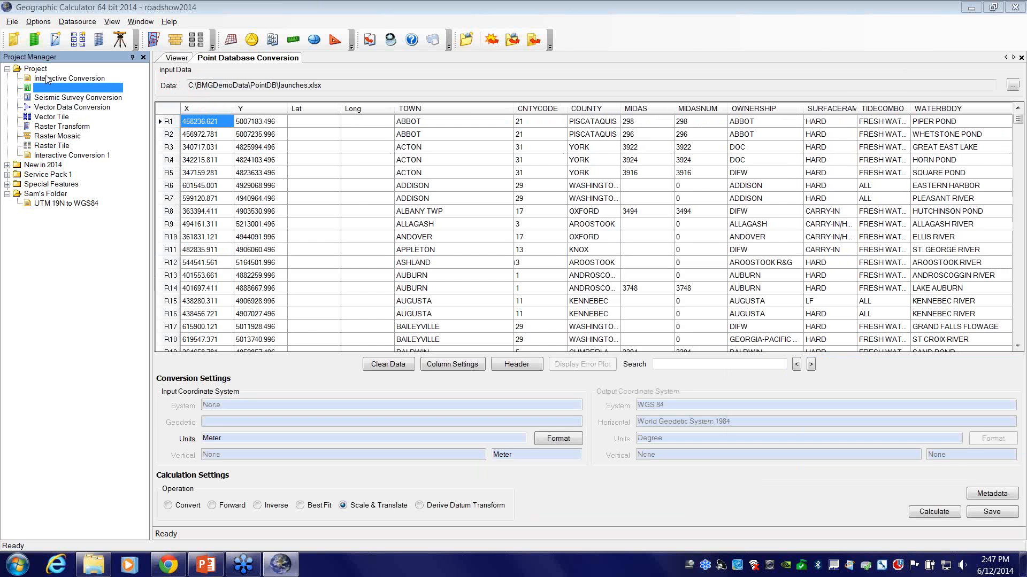
double_click(46, 79)
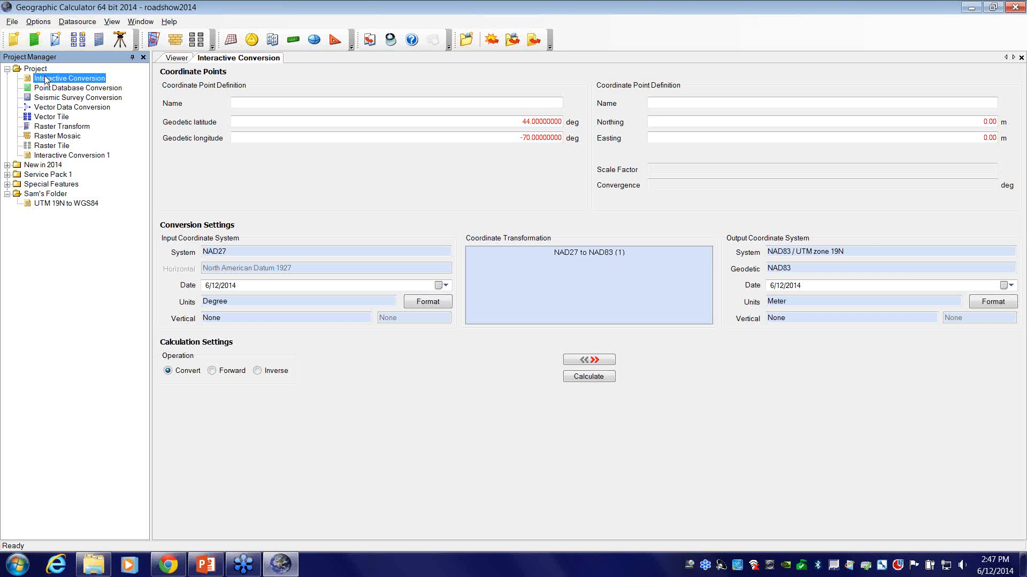
left_click(99, 156)
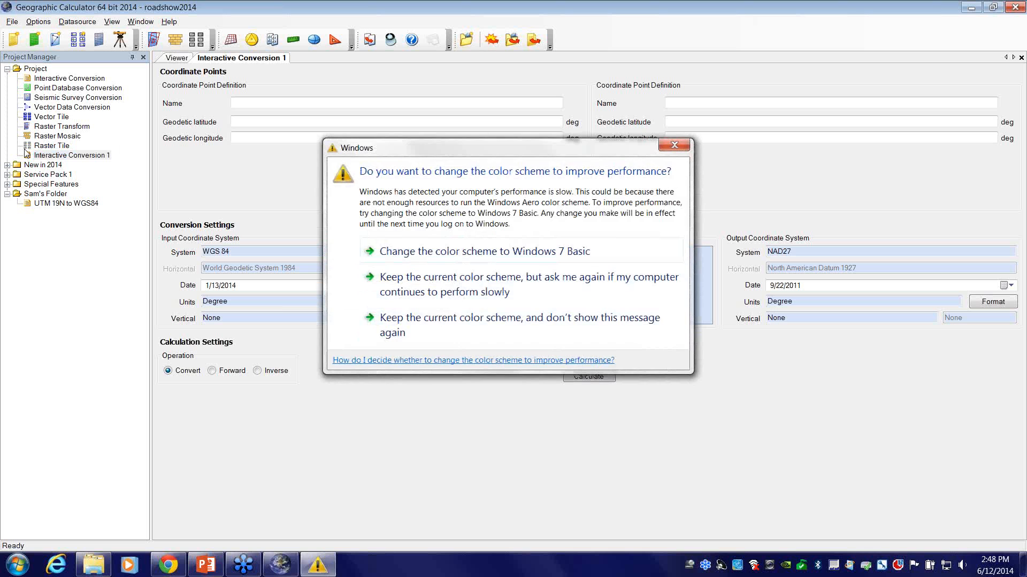
left_click(675, 144)
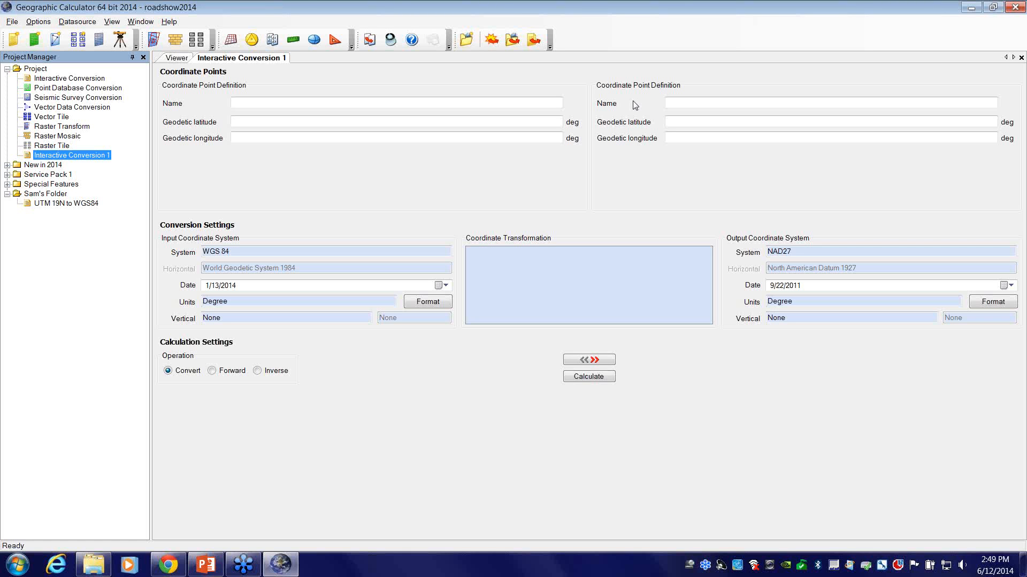
left_click(259, 8)
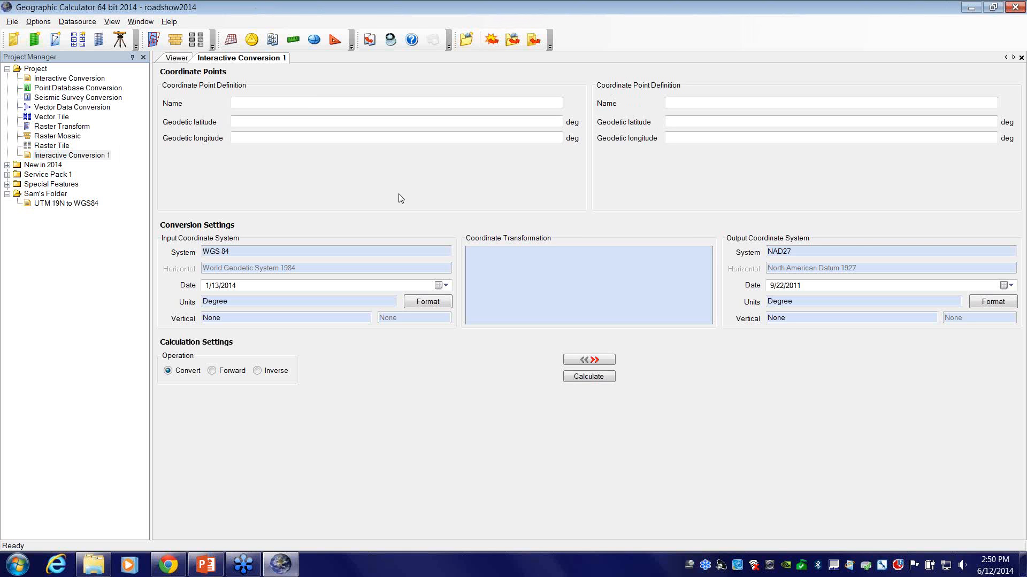
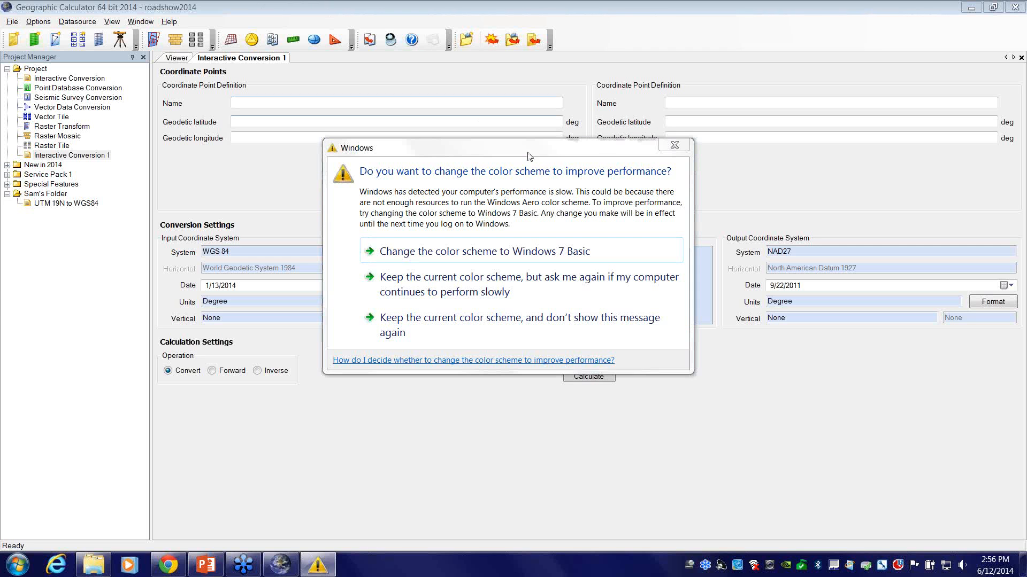
Dismiss the Windows color scheme prompt, switch to webinarstart.pptx in PowerPoint, and present the closing Thanks slide full screen.
left_click(675, 145)
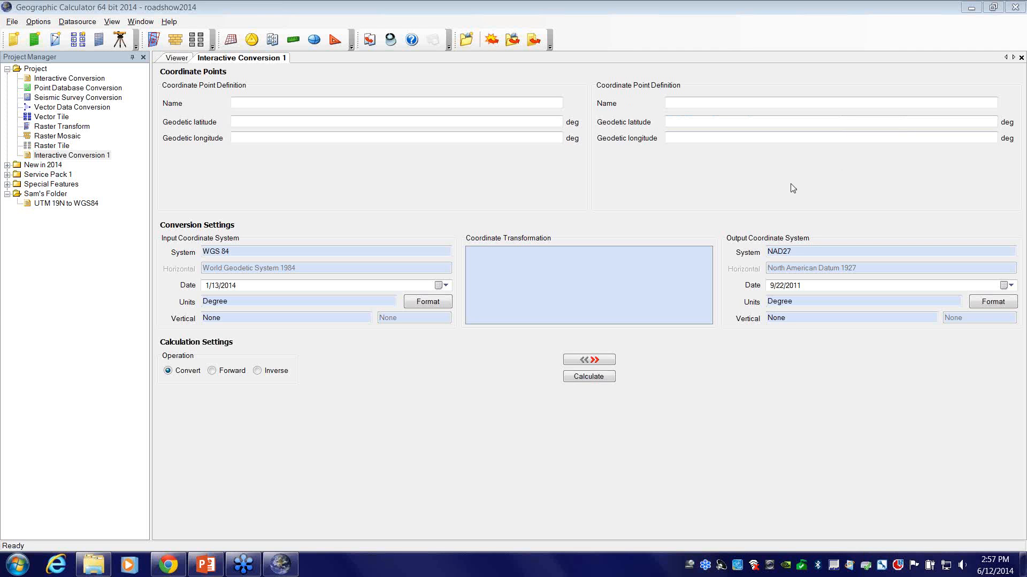
left_click(208, 565)
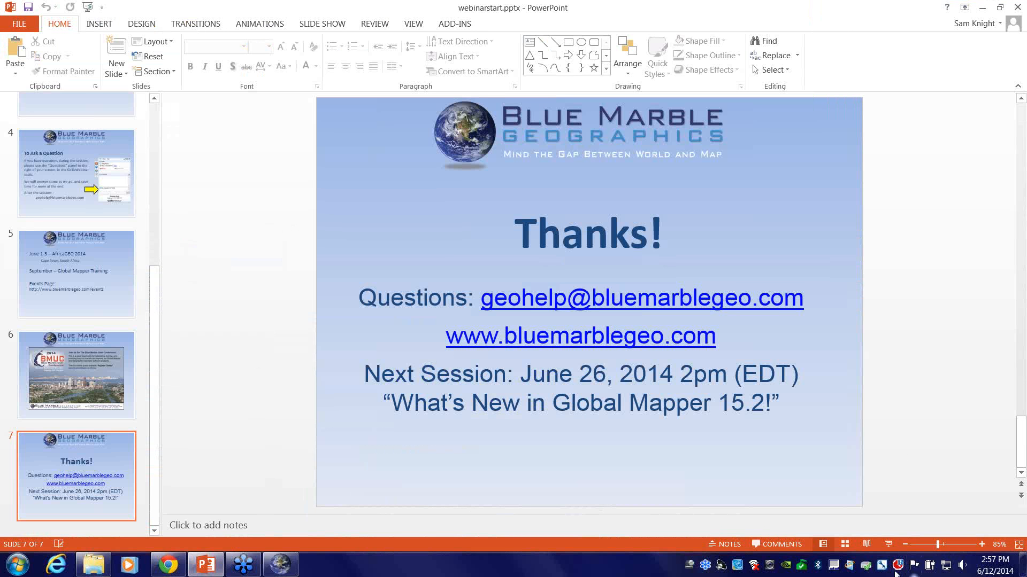
left_click(889, 545)
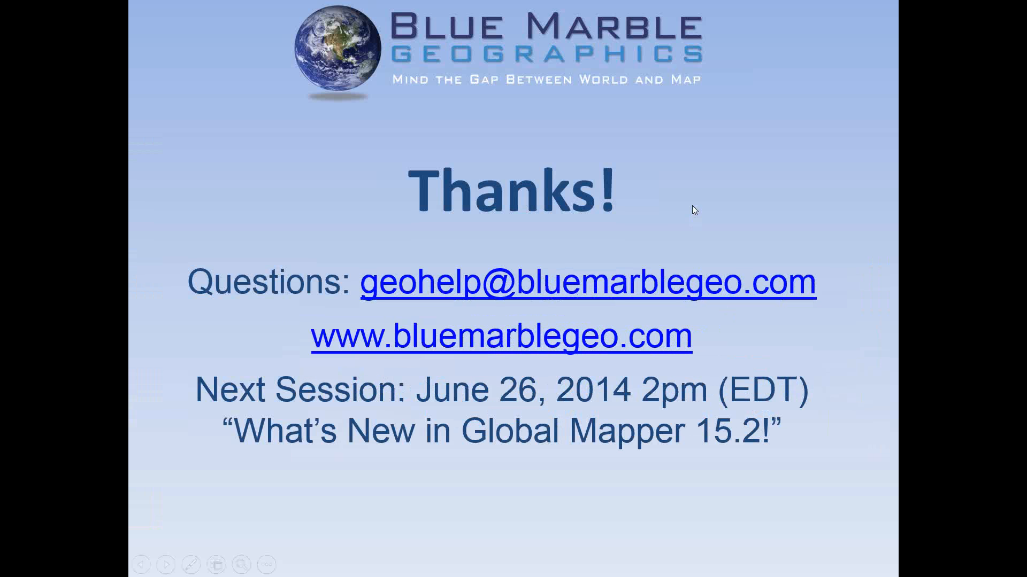